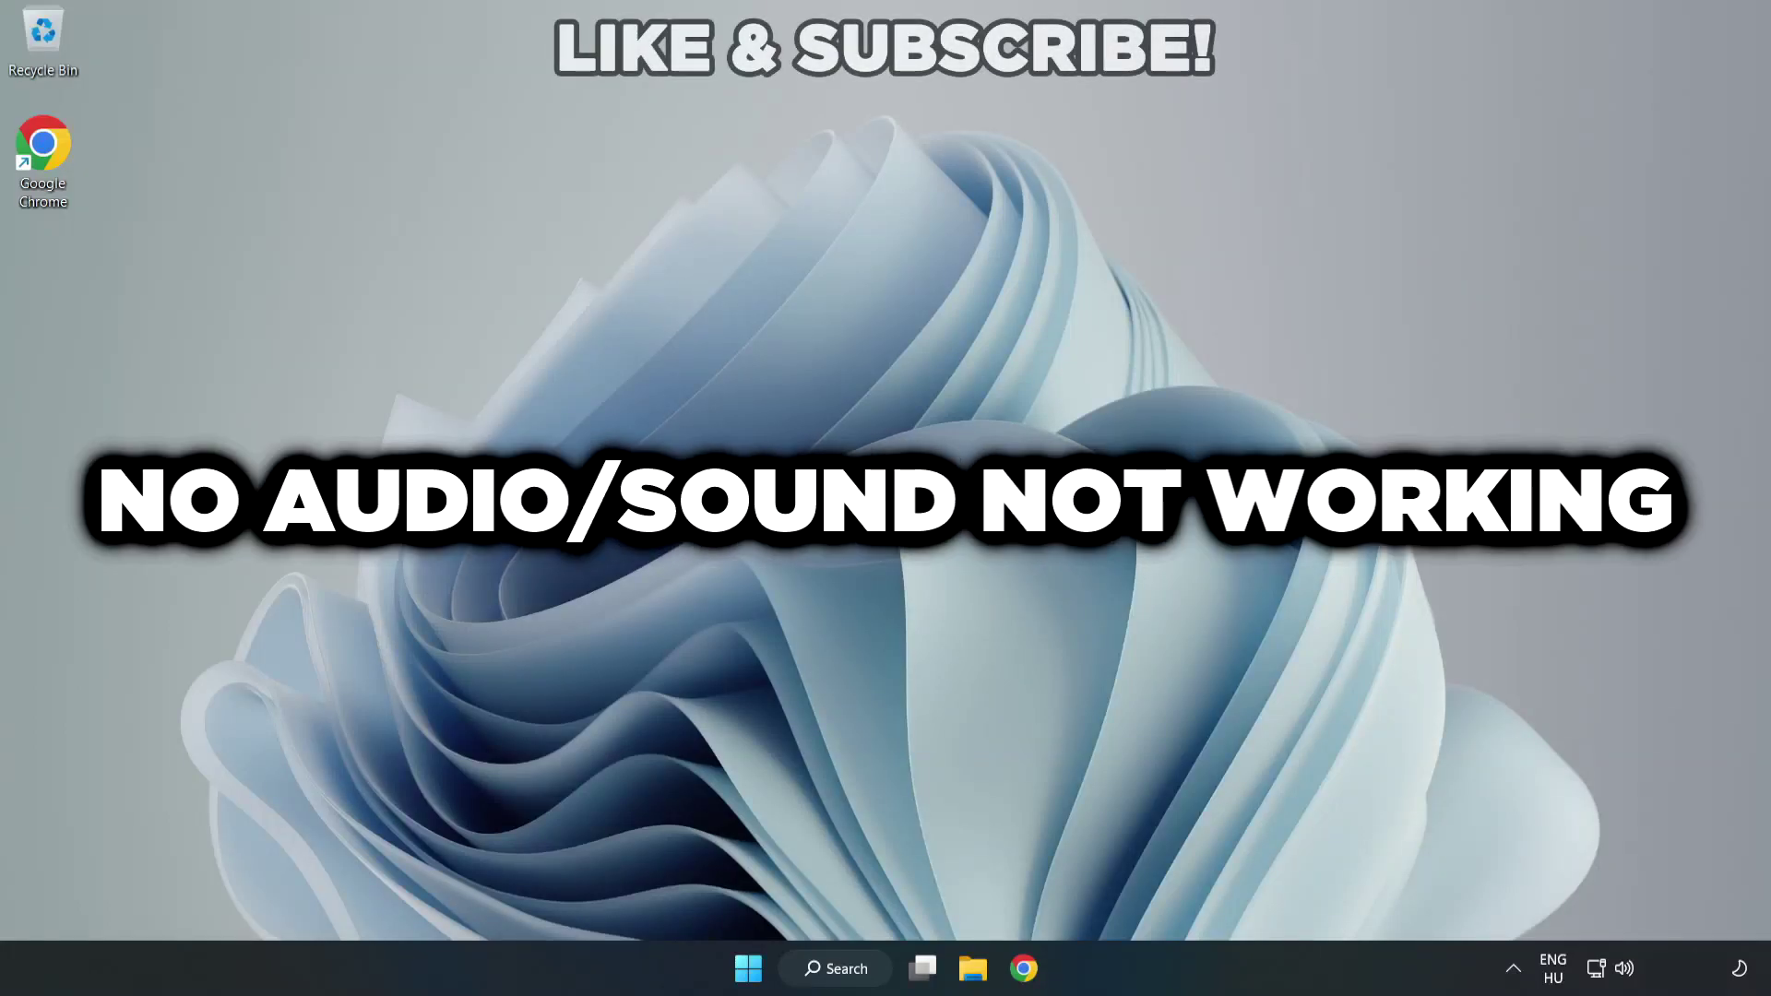
- From the taskbar volume flyout, switch output to Speakers (High Definition Audio Device) and dismiss the panel
left_click(1627, 971)
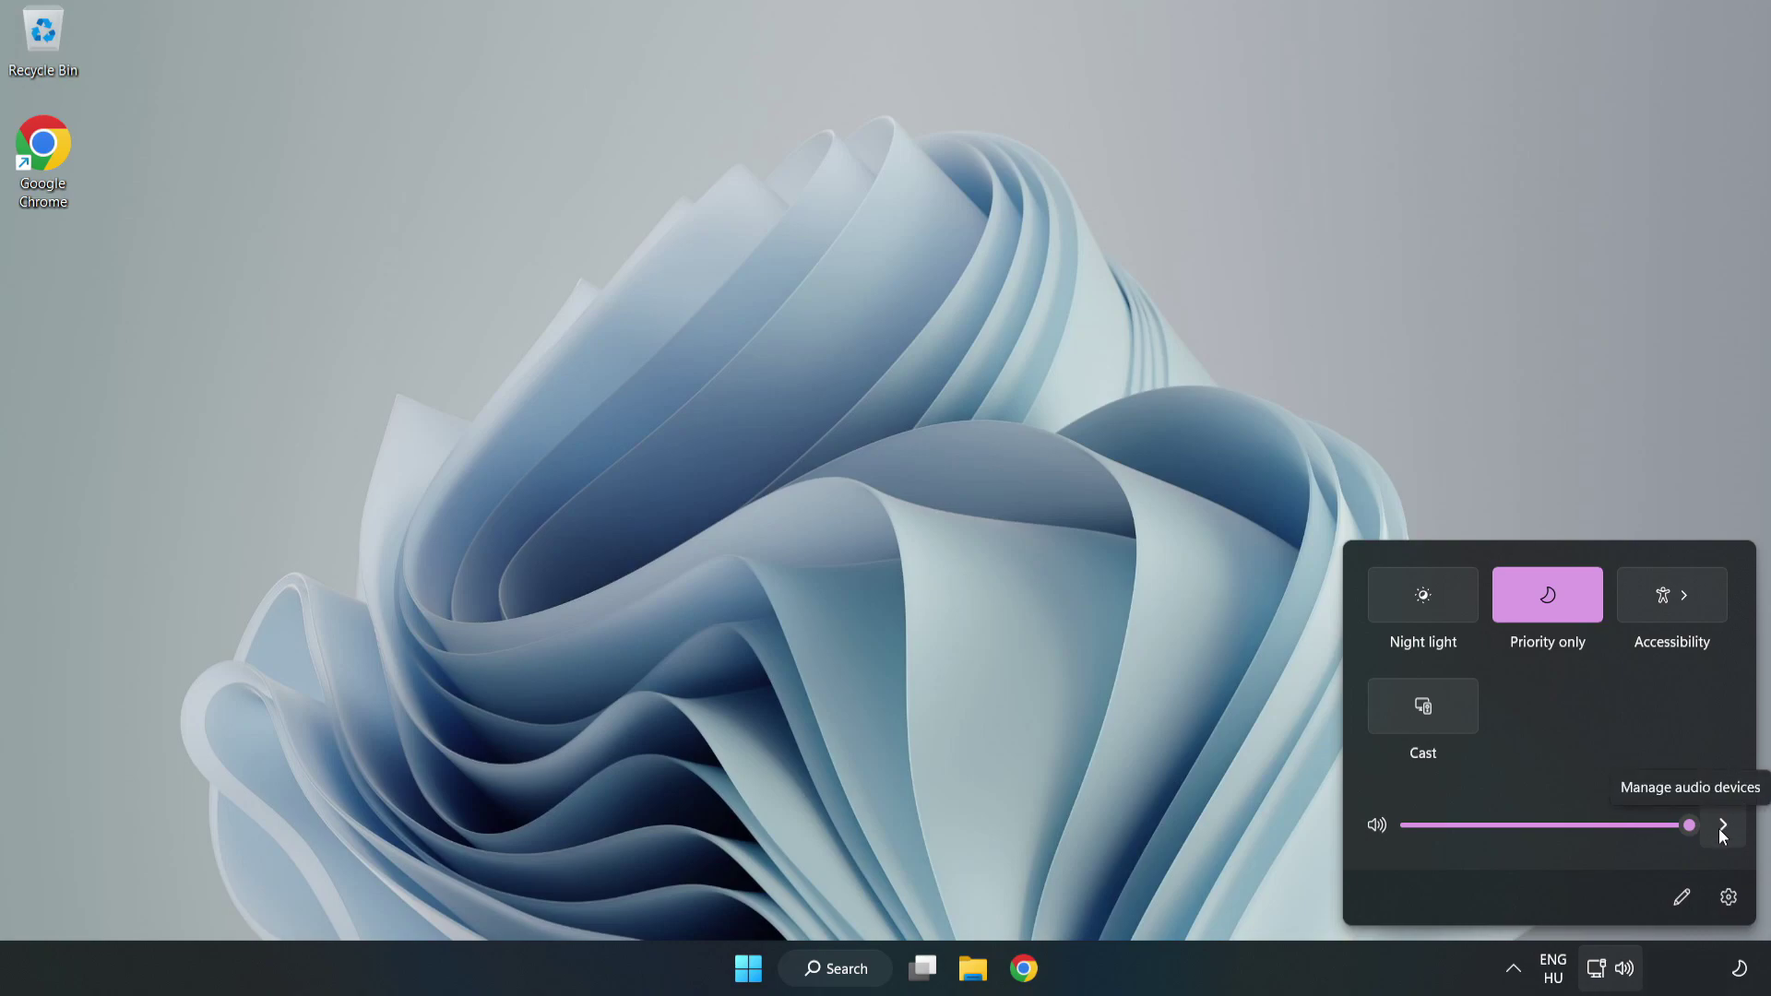
left_click(1724, 827)
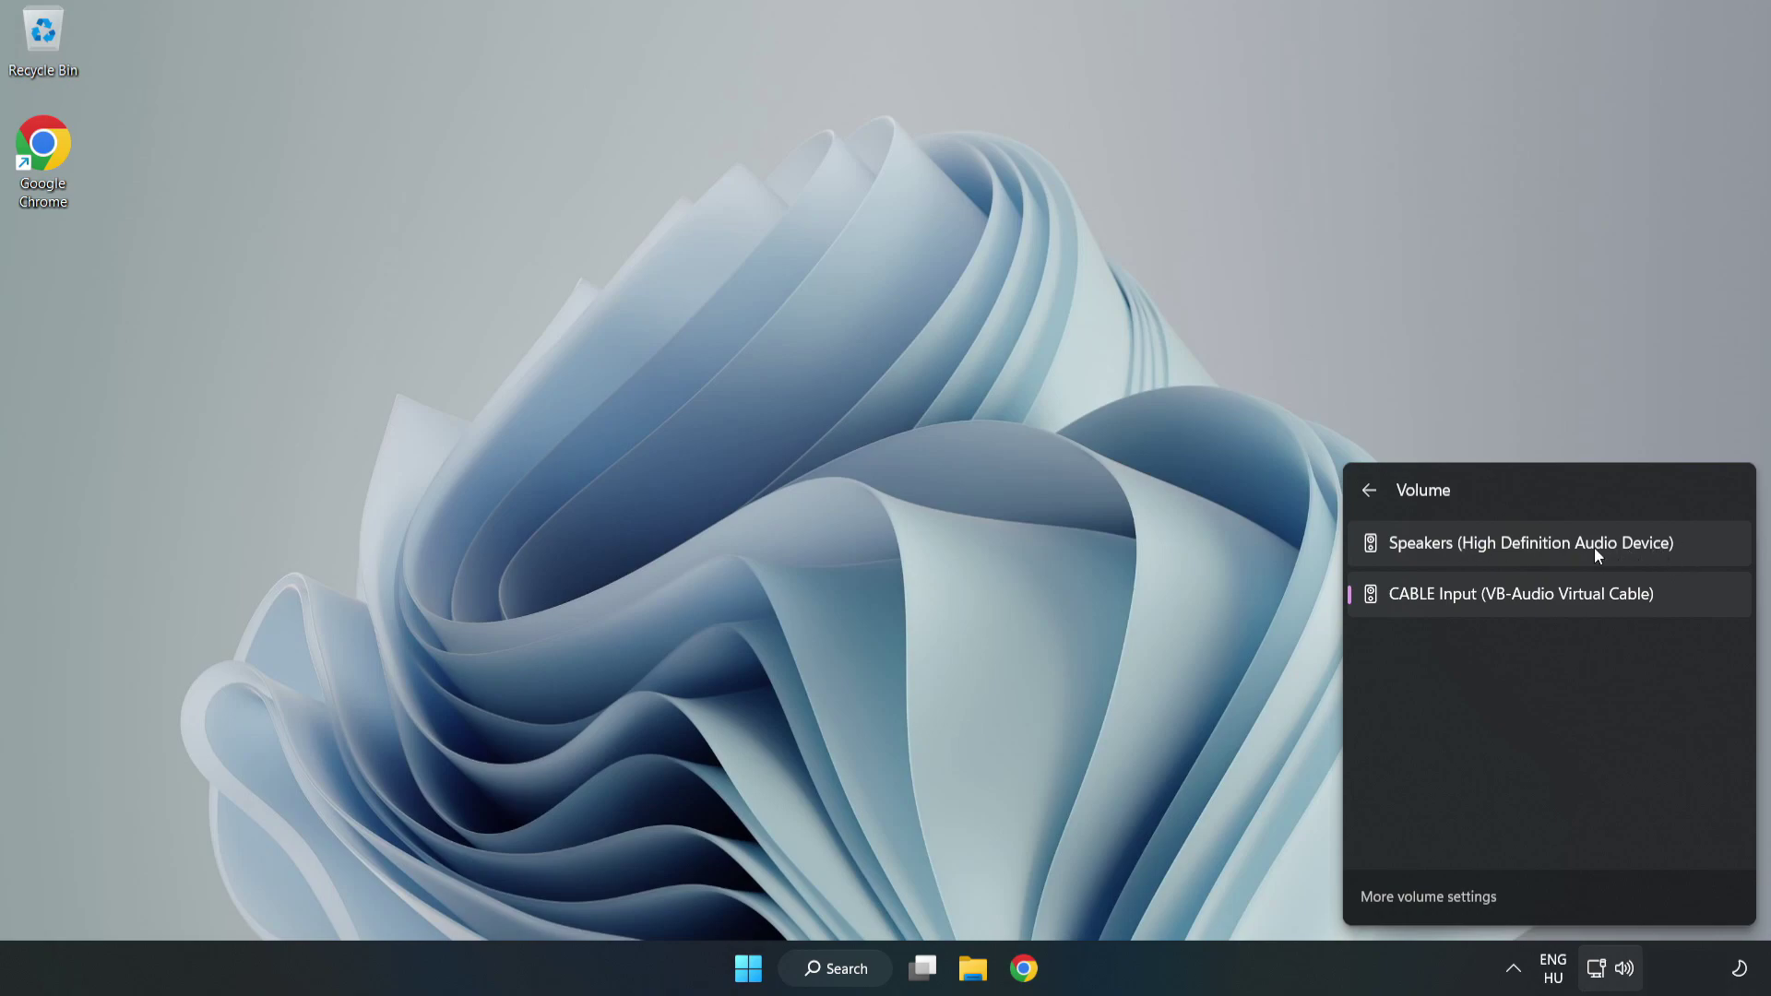
left_click(1702, 544)
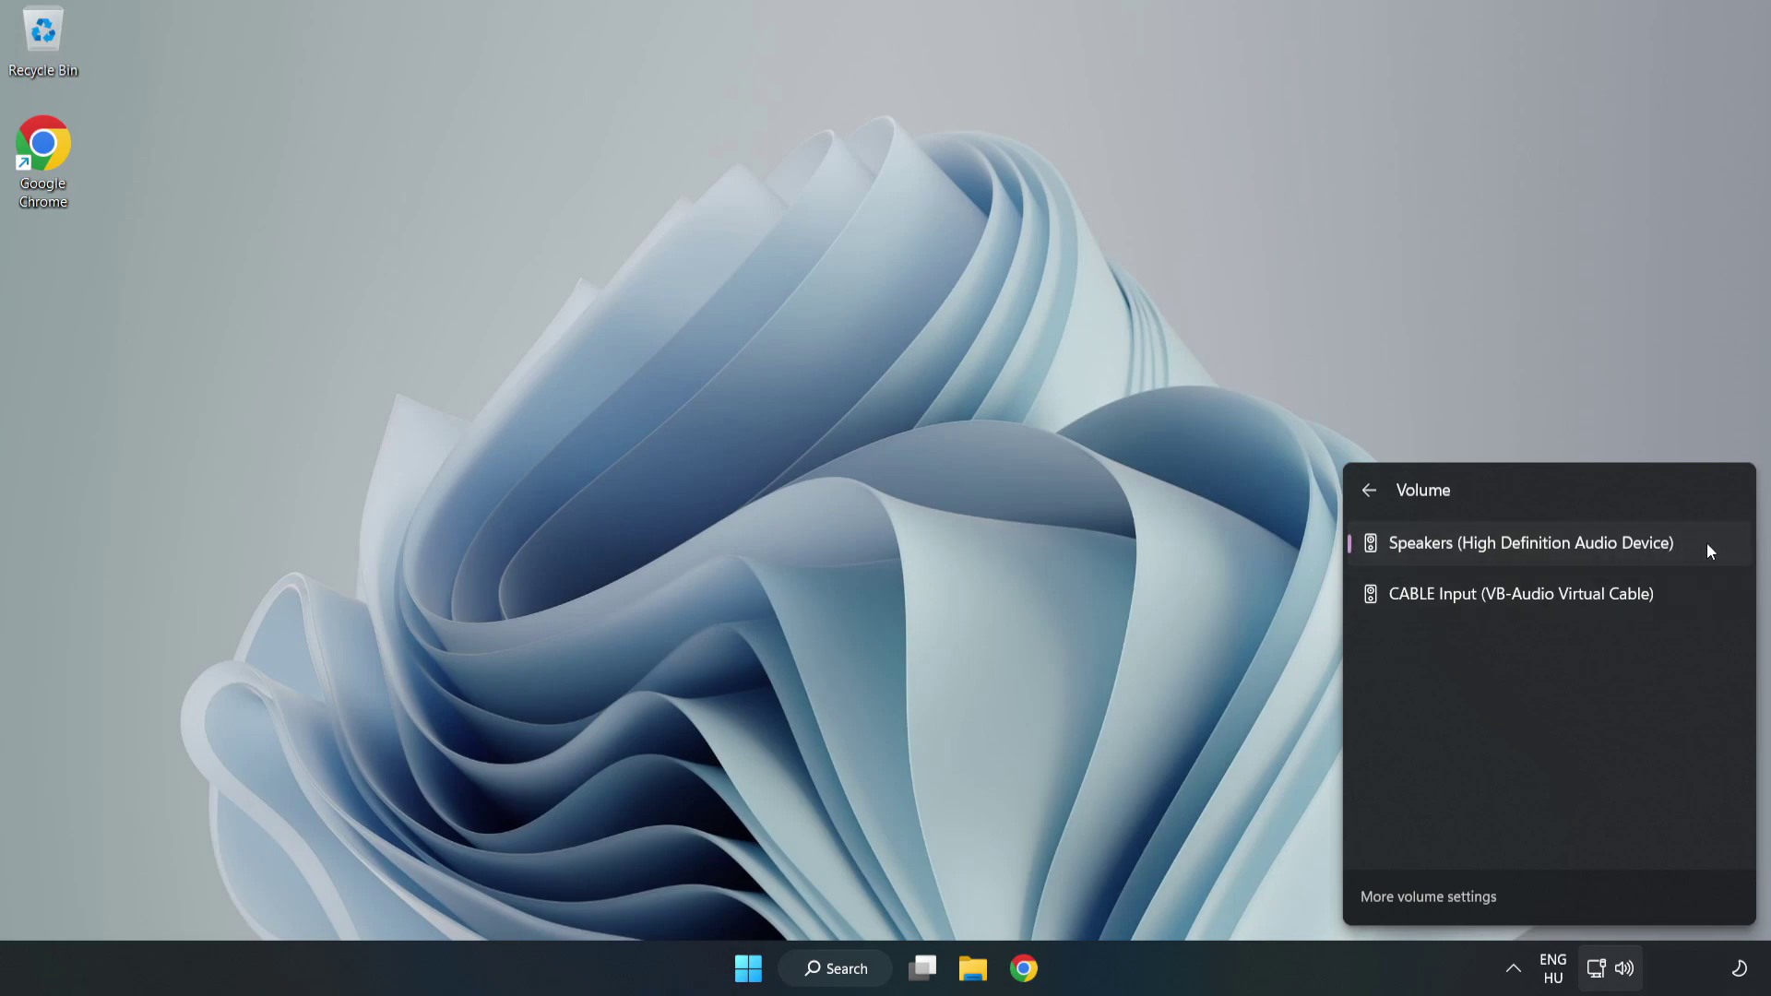
left_click(859, 474)
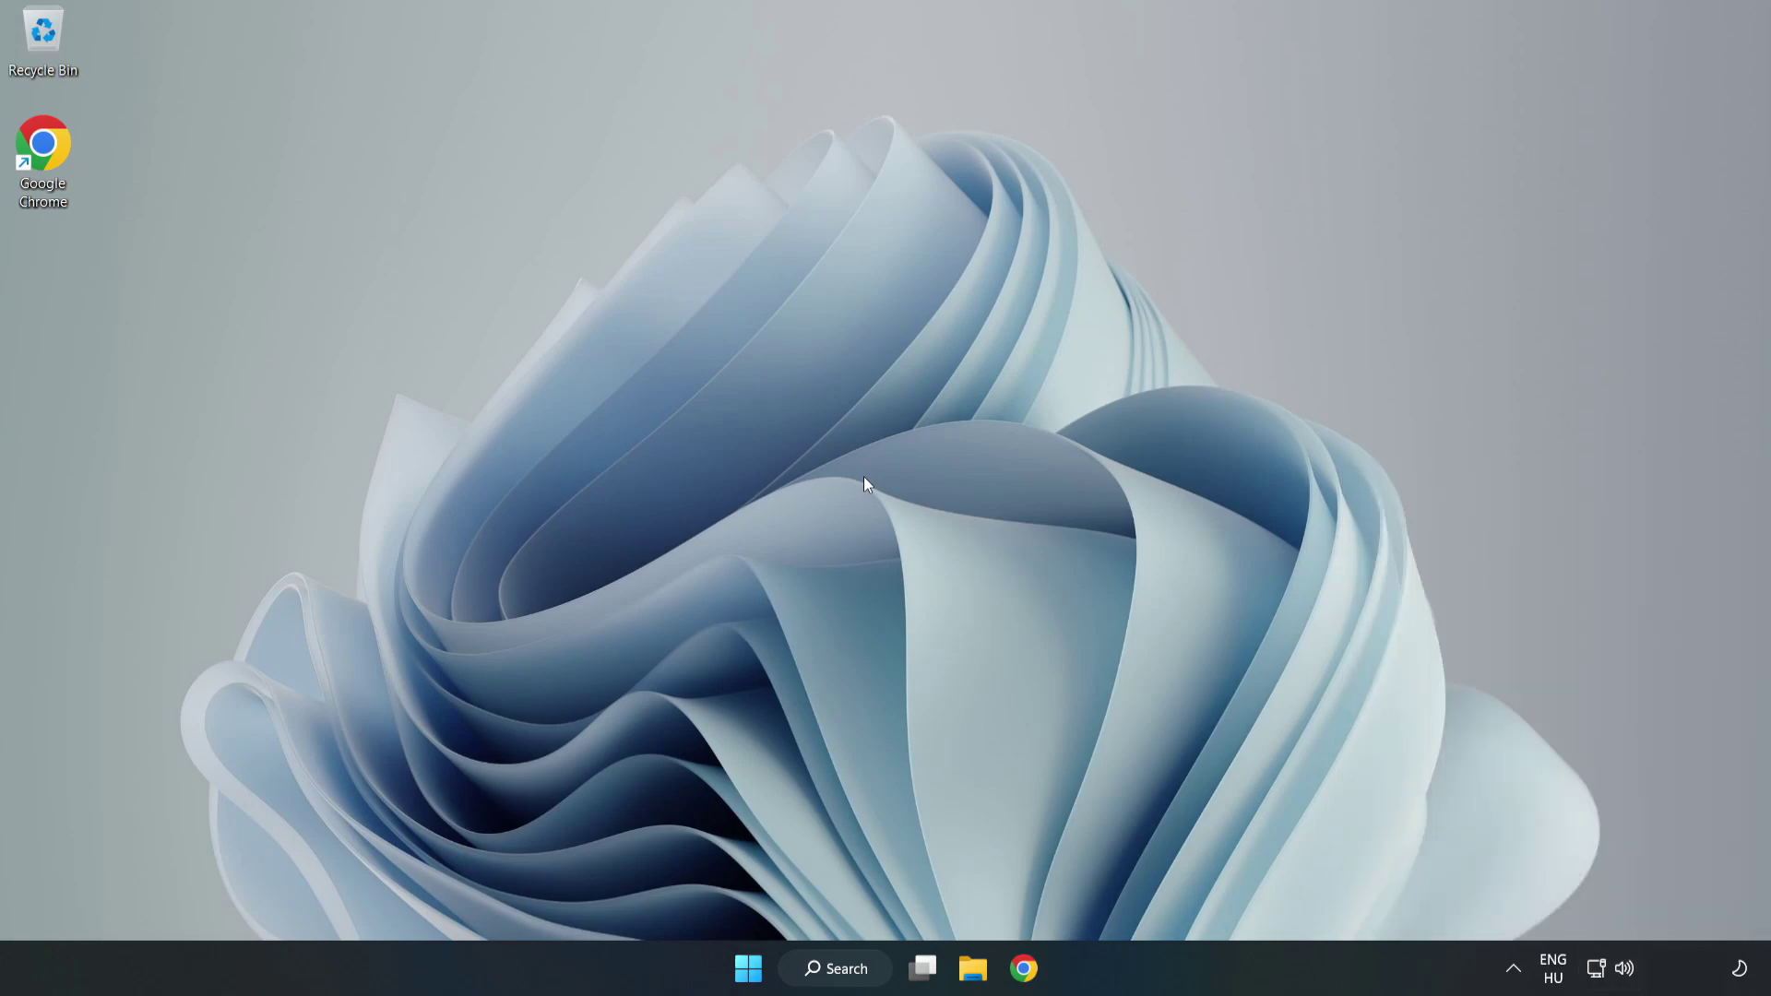
- Reset Volume mixer devices and app volumes to defaults via the tray menu, then close Settings
right_click(1628, 972)
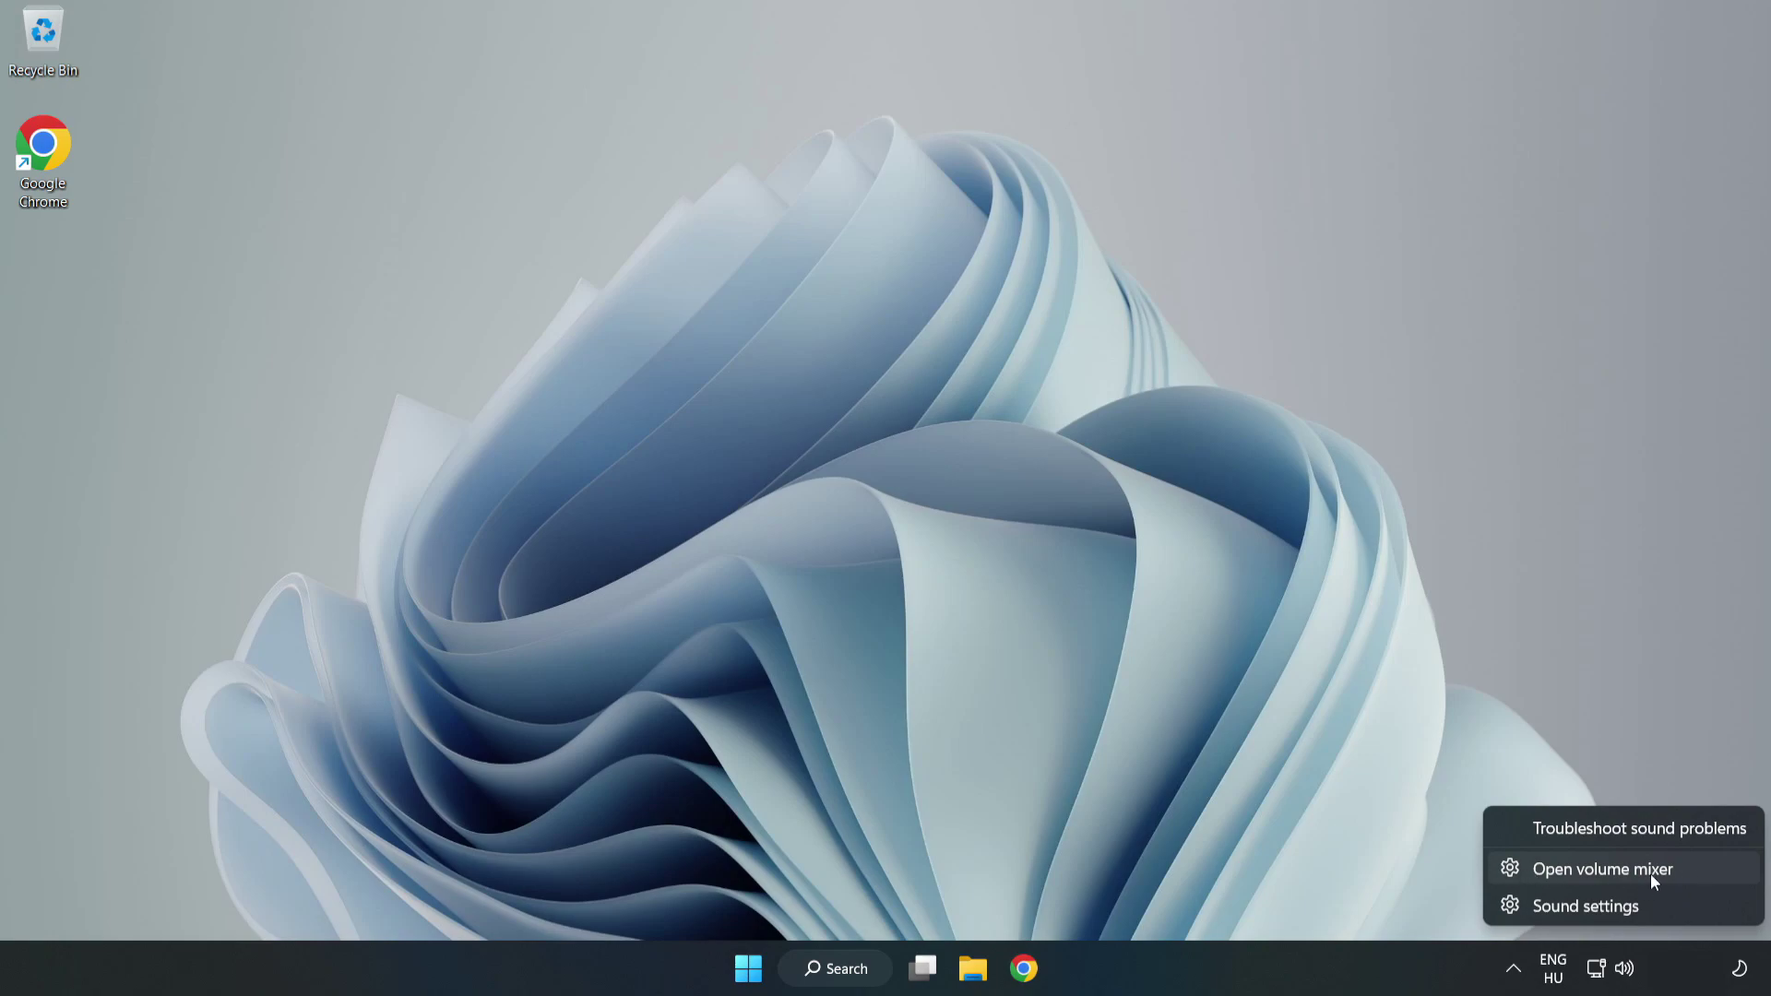
left_click(1699, 875)
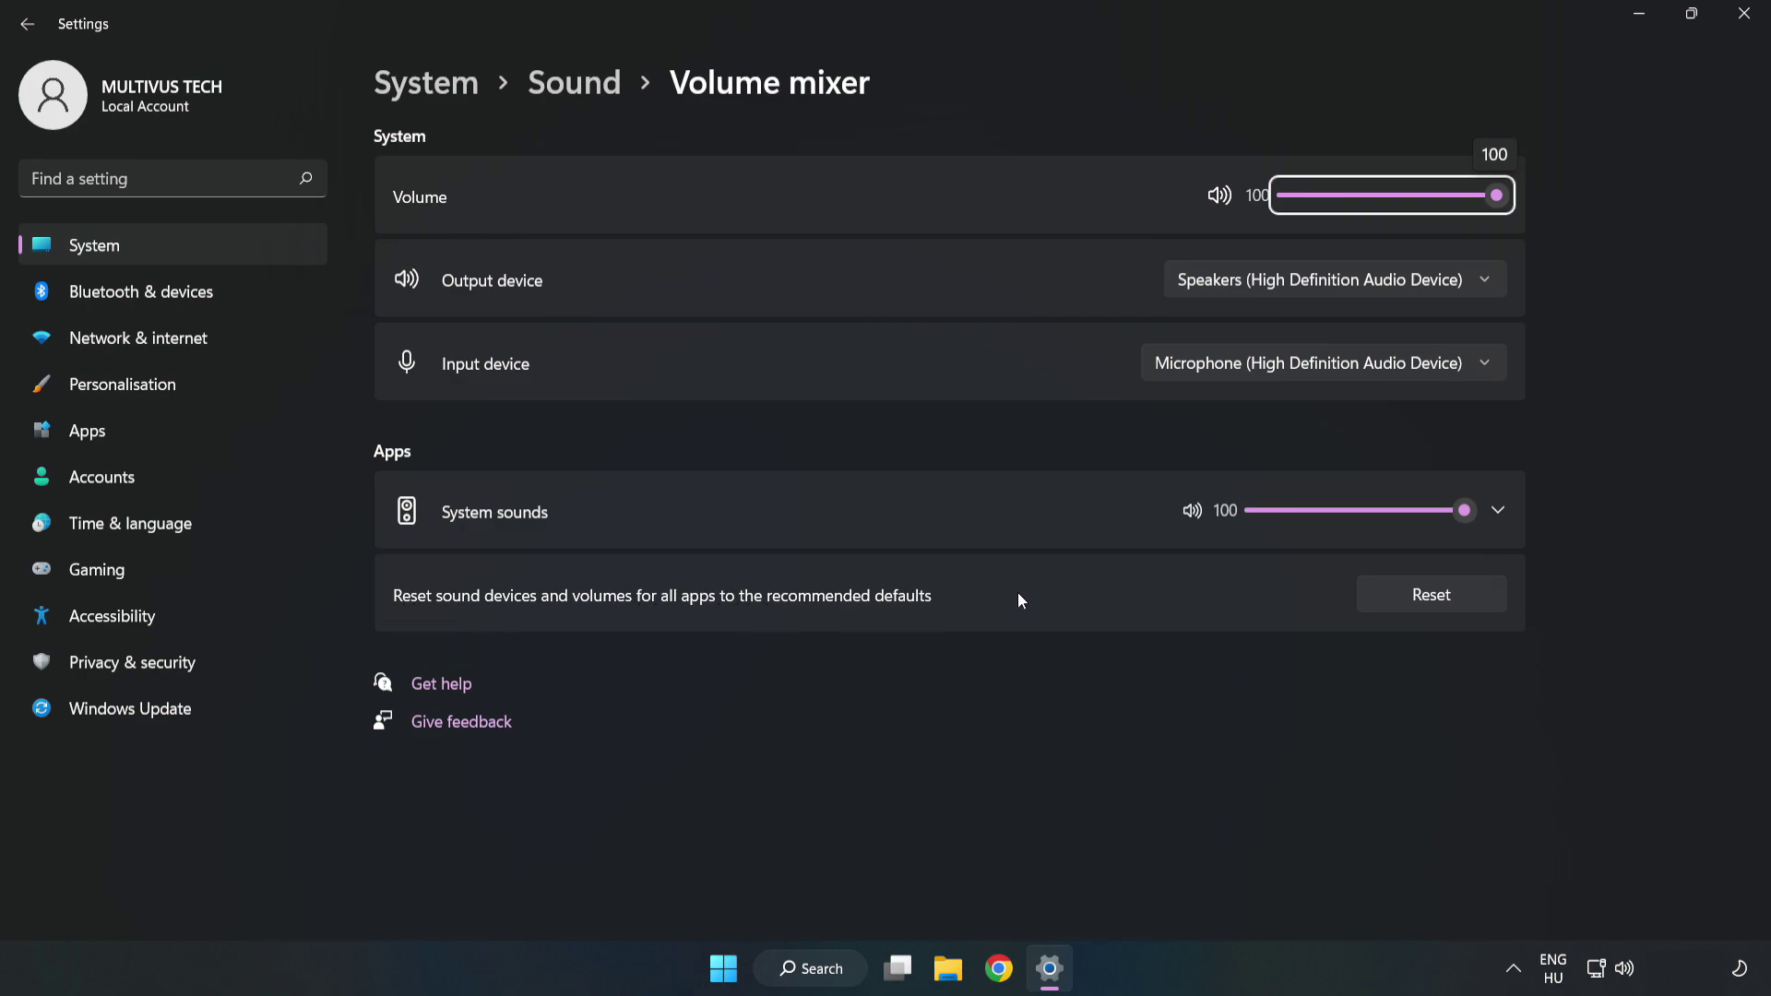
left_click(1452, 604)
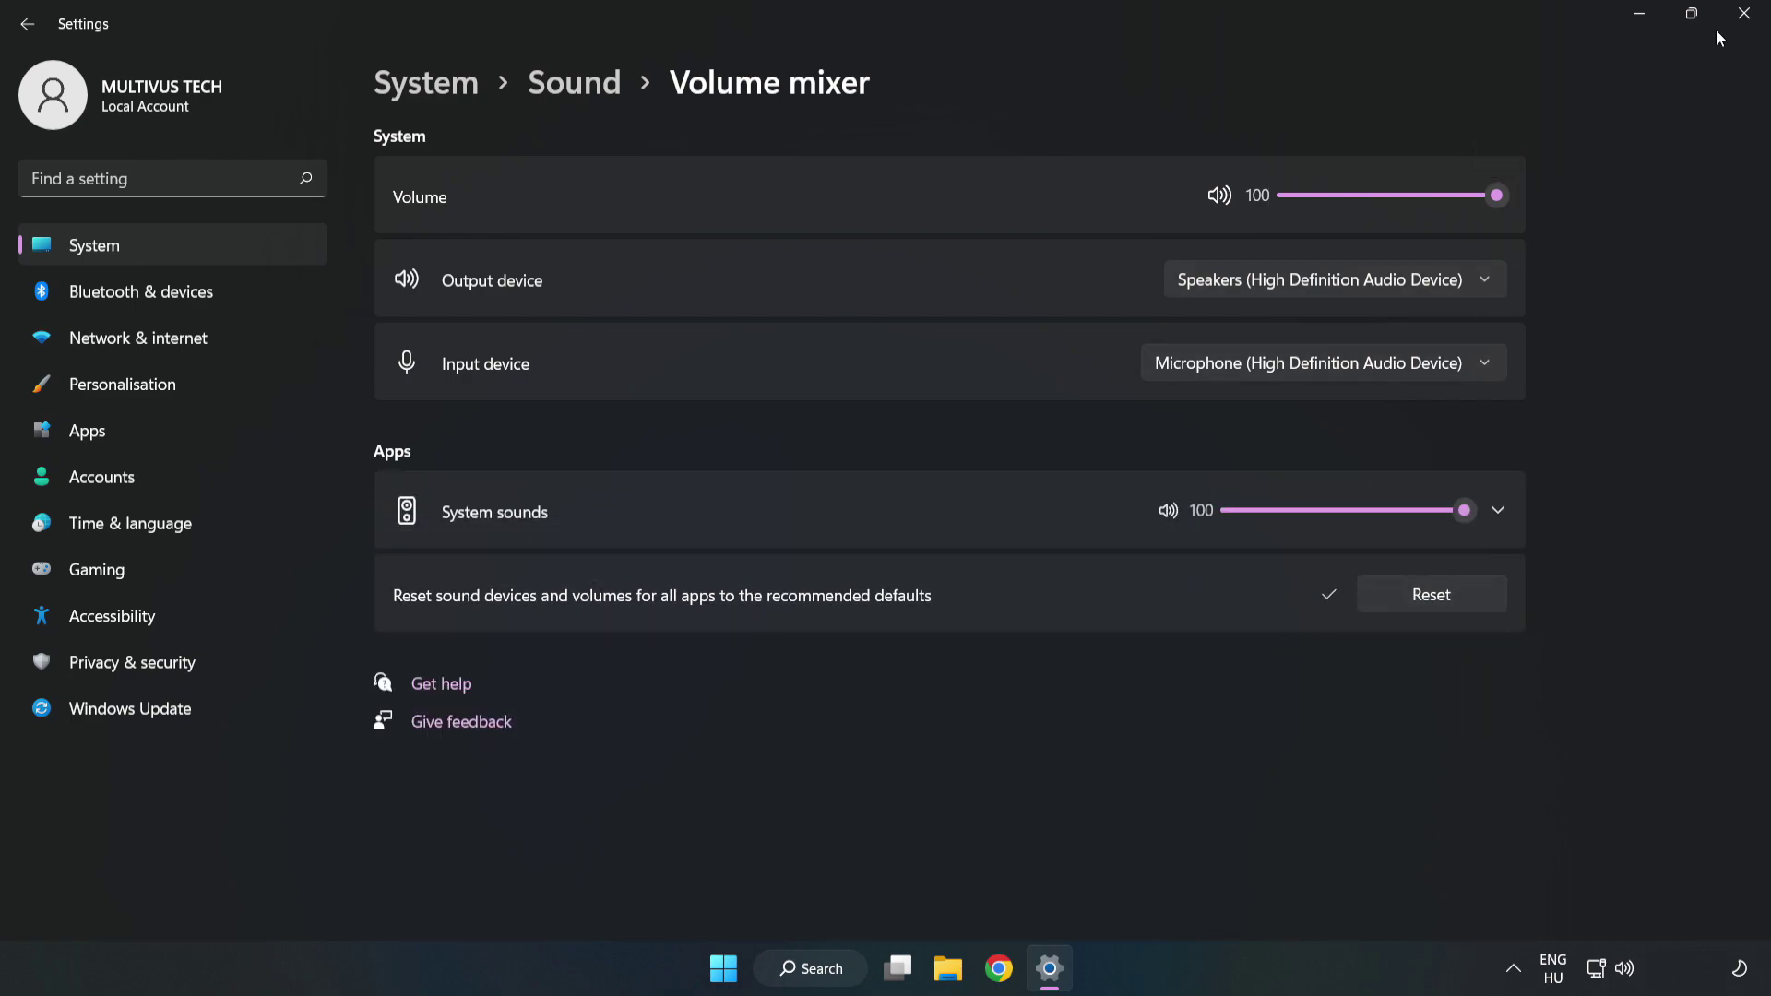
left_click(1741, 26)
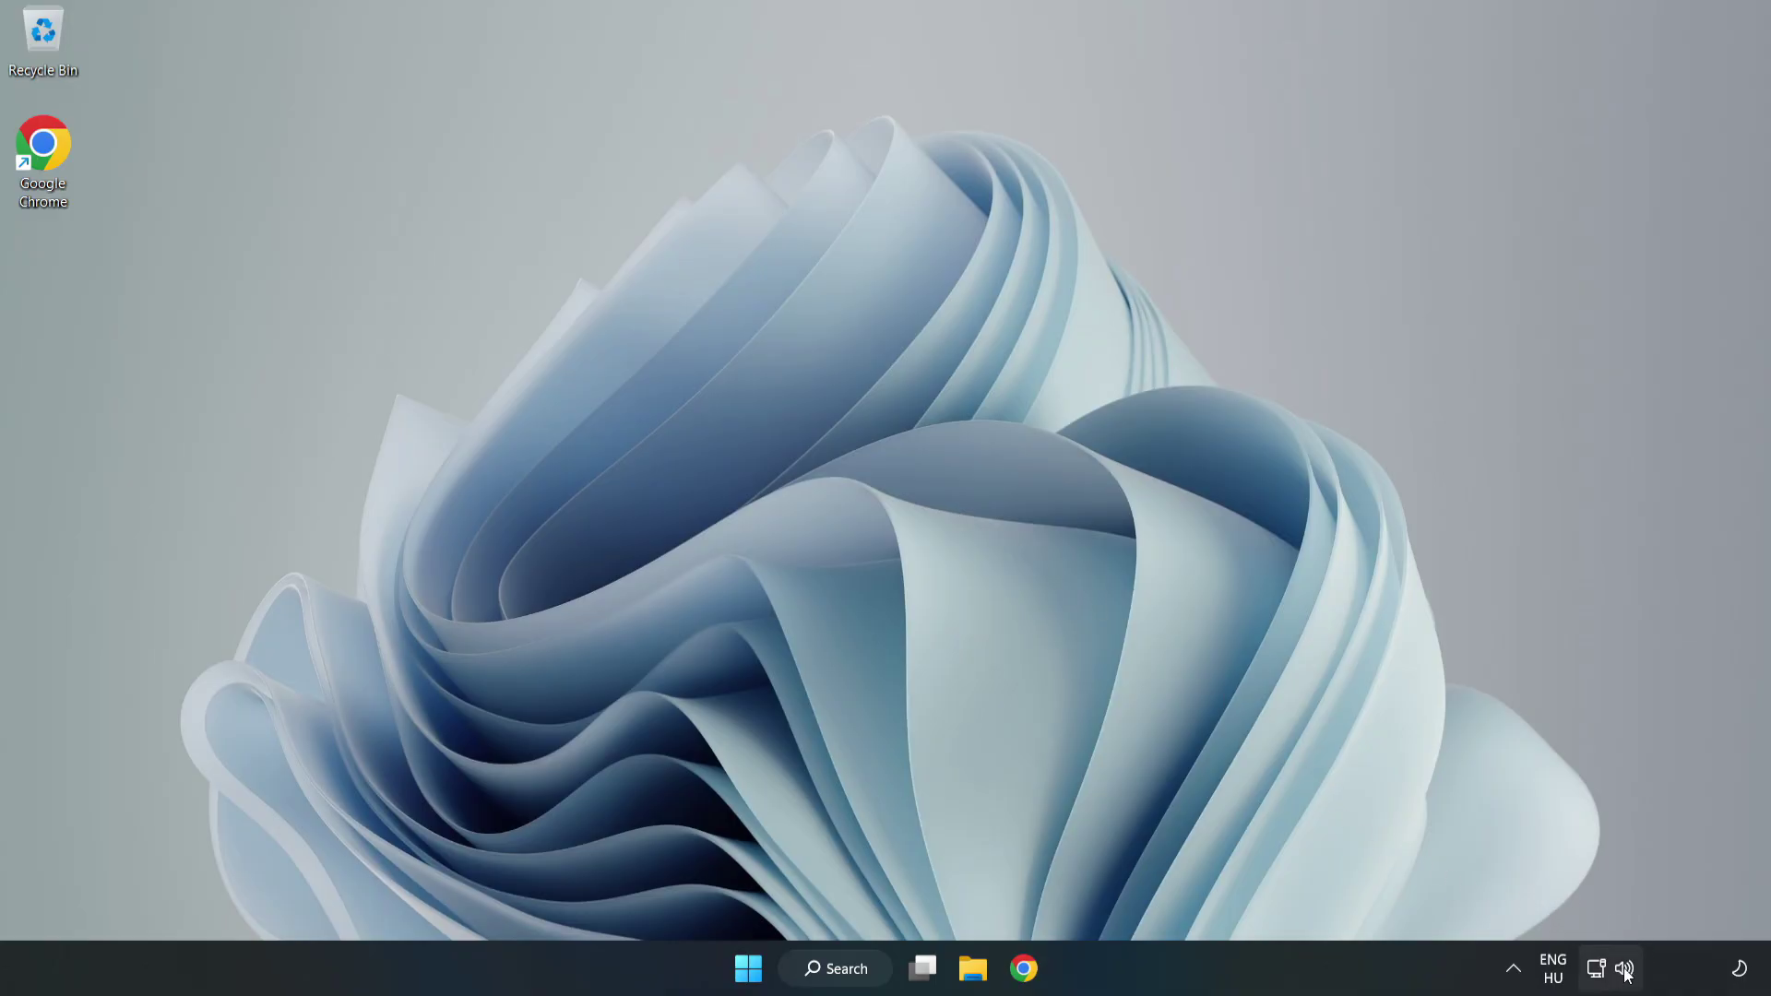
- Reach the Sound settings page from the tray menu and scroll to its Advanced section
right_click(1626, 973)
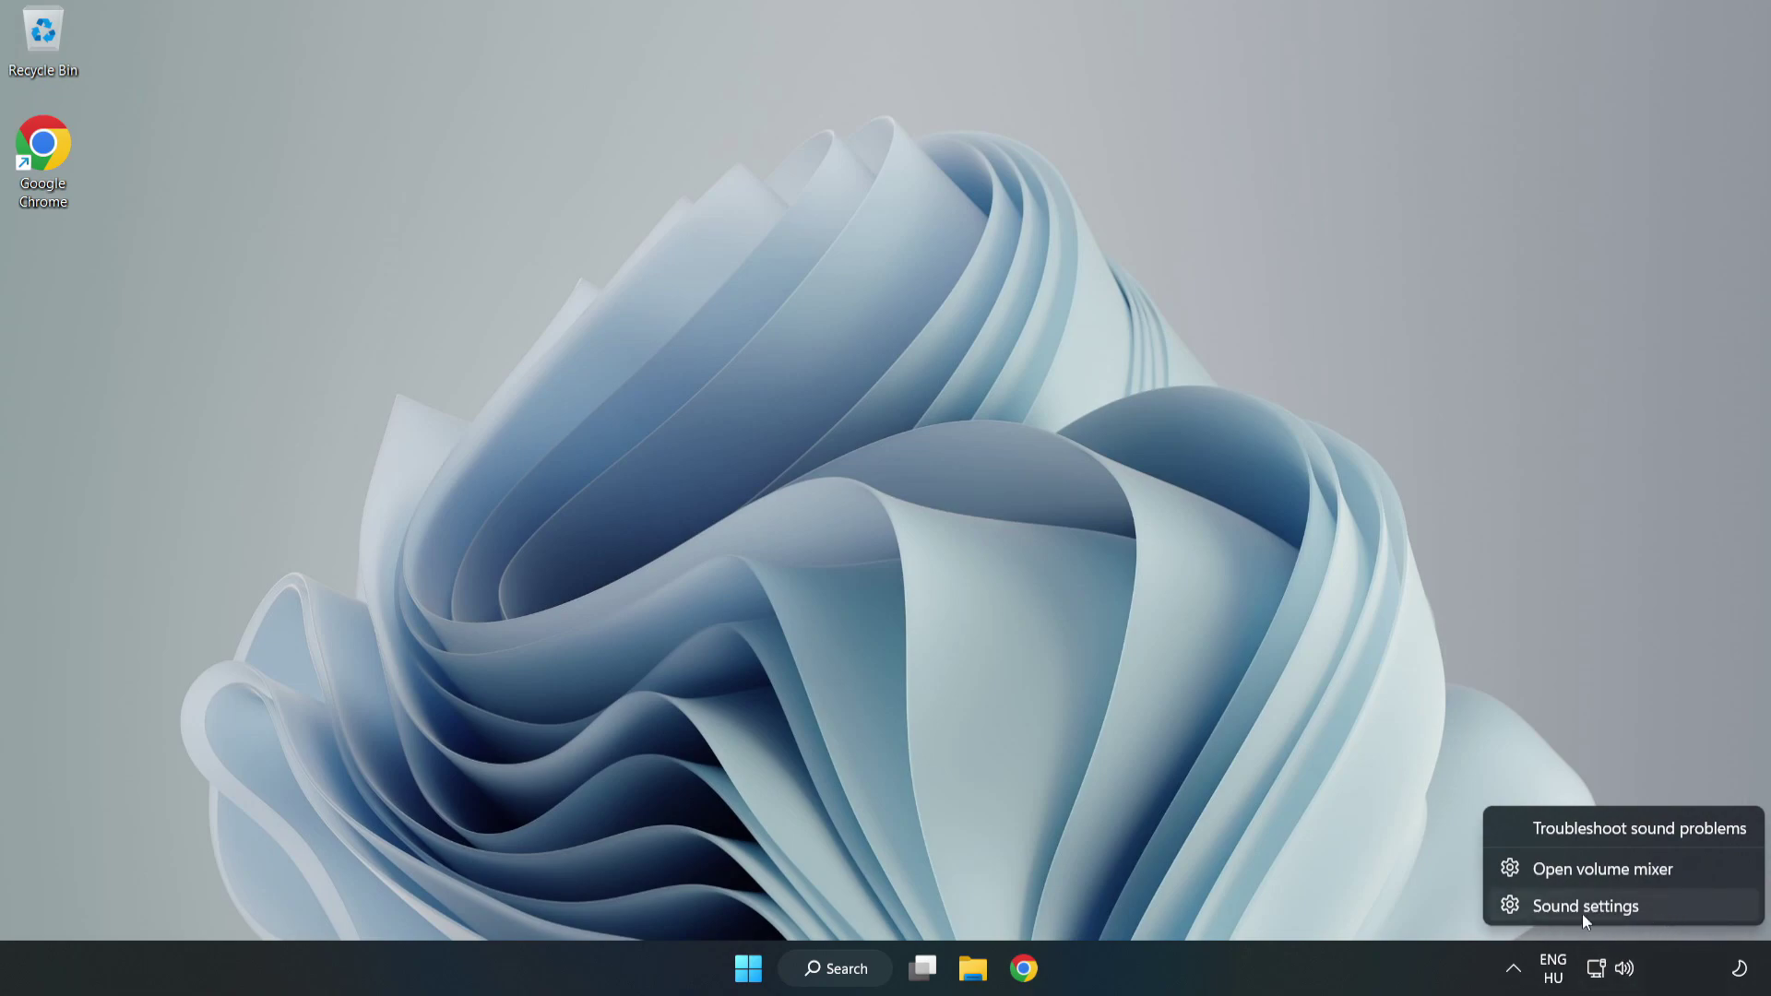
left_click(1650, 912)
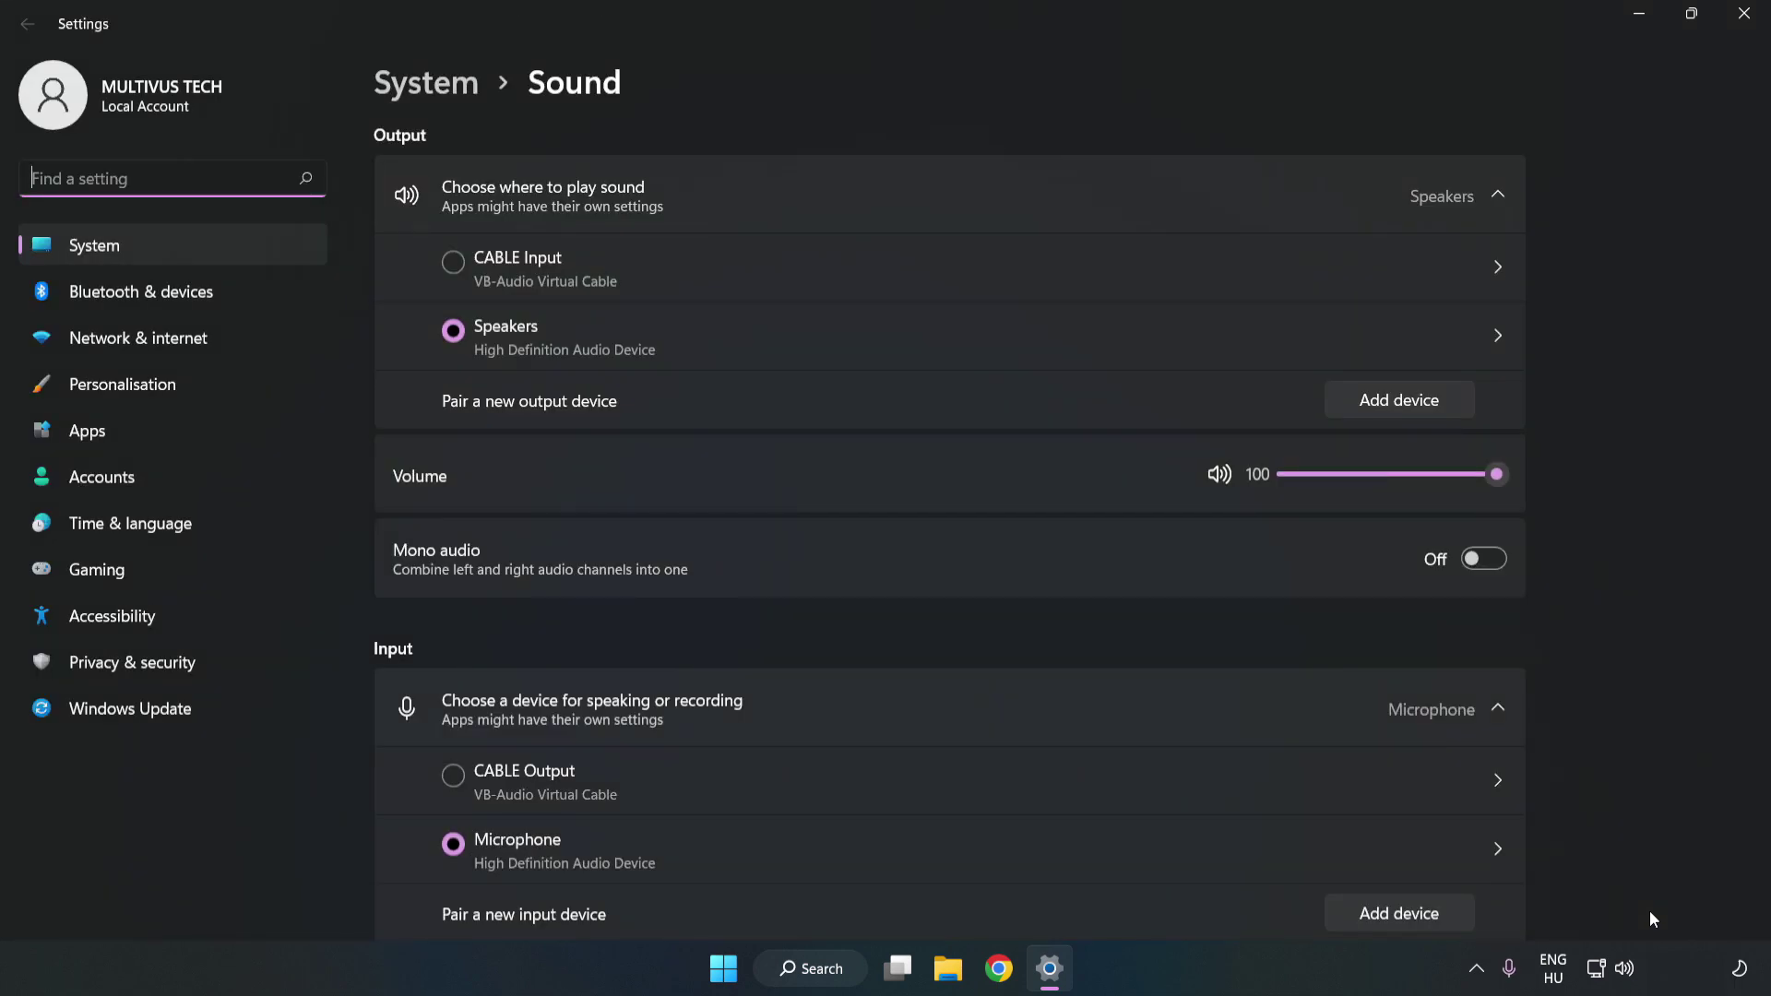
left_click_drag(1500, 478, 1652, 471)
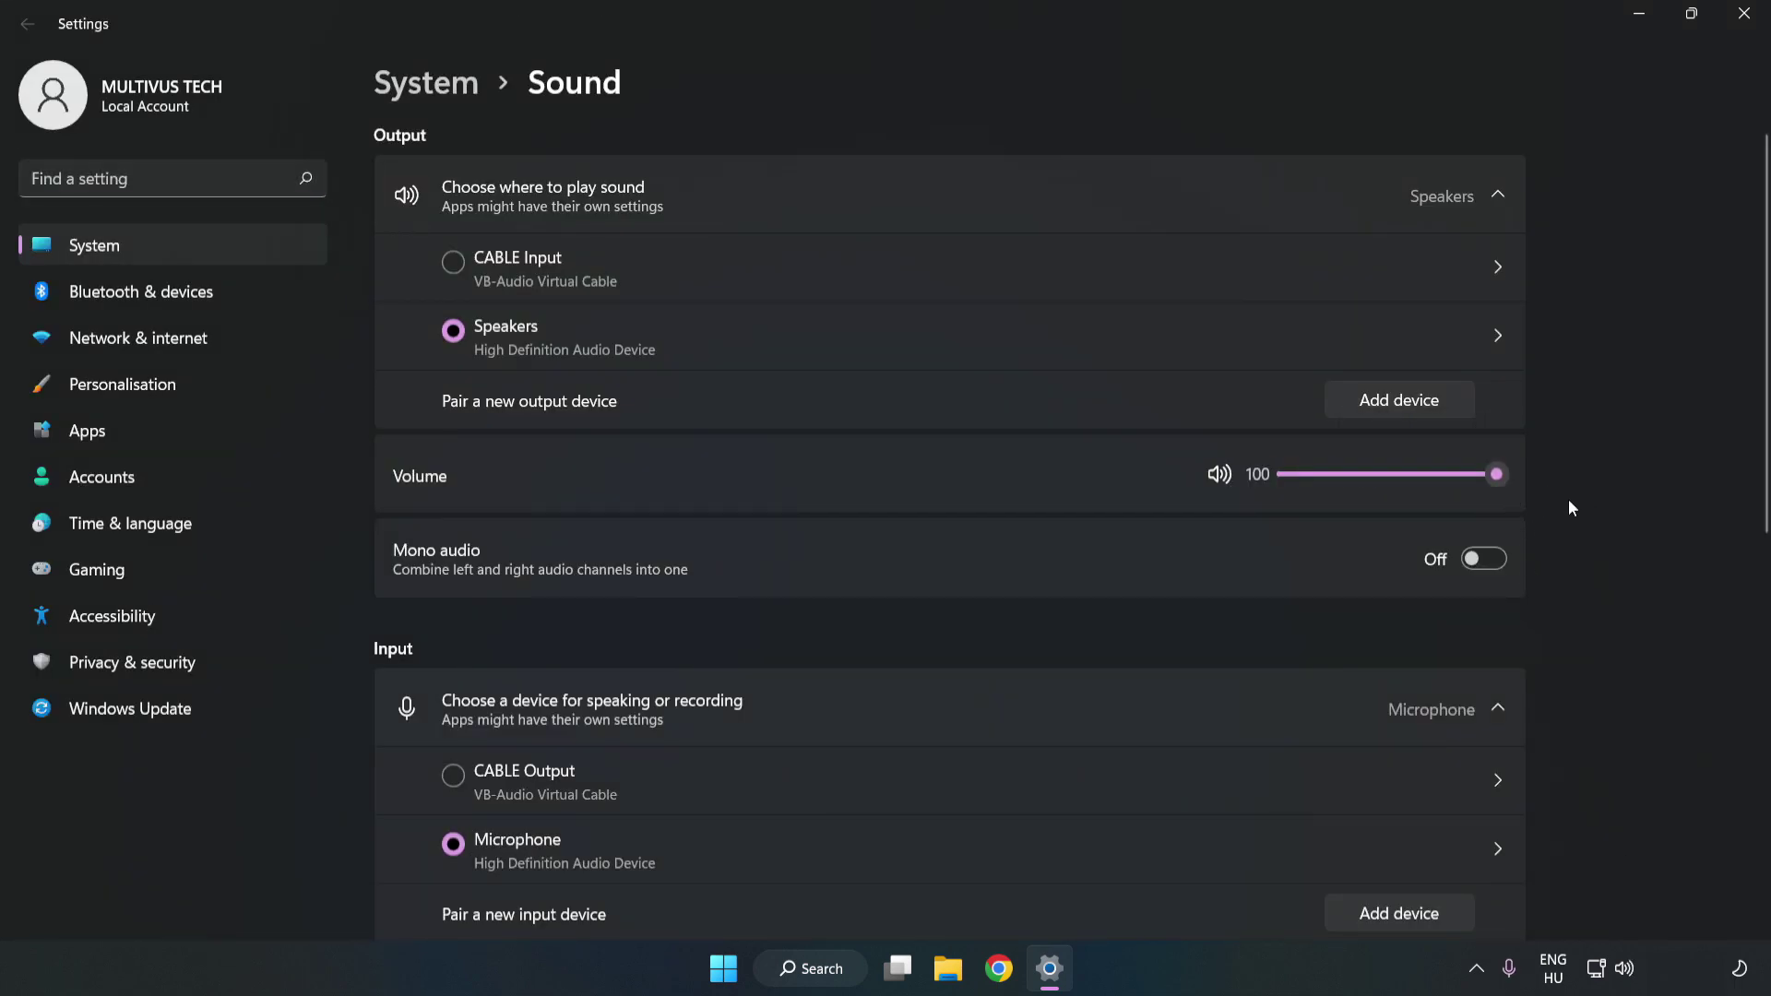
scroll(1729, 442, "down", 2)
scroll(1728, 445, "down", 2)
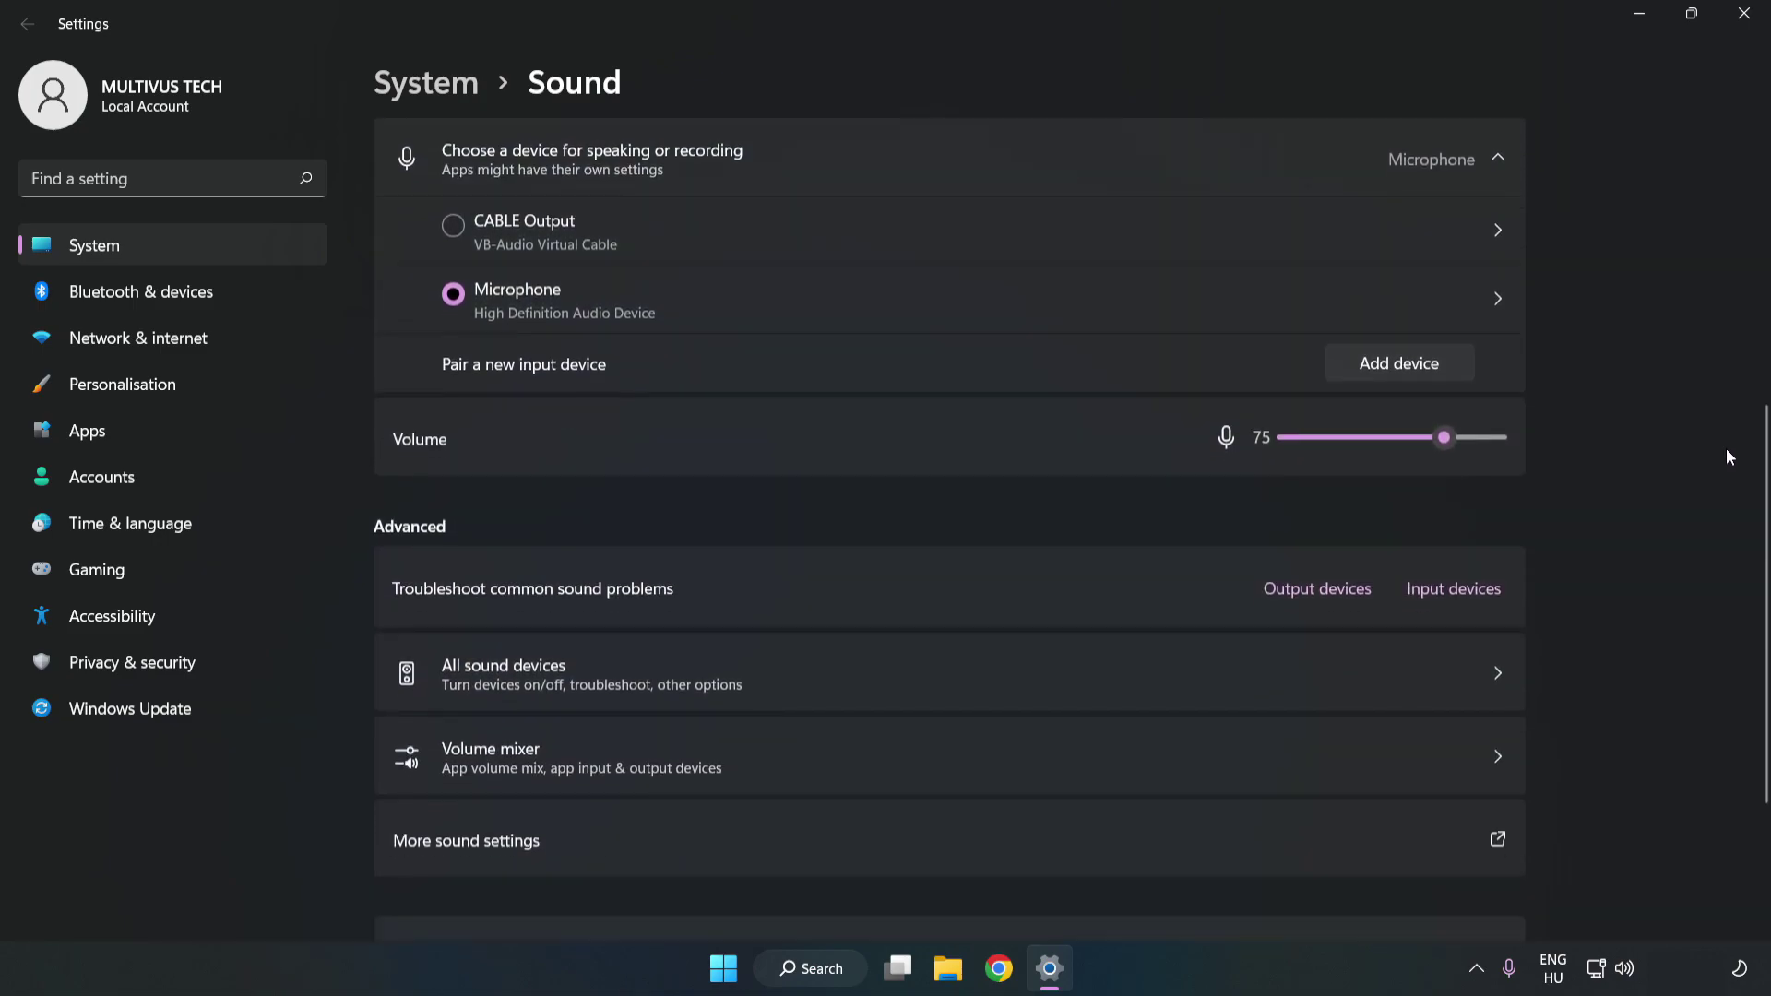
scroll(1726, 457, "down", 1)
scroll(1724, 457, "down", 2)
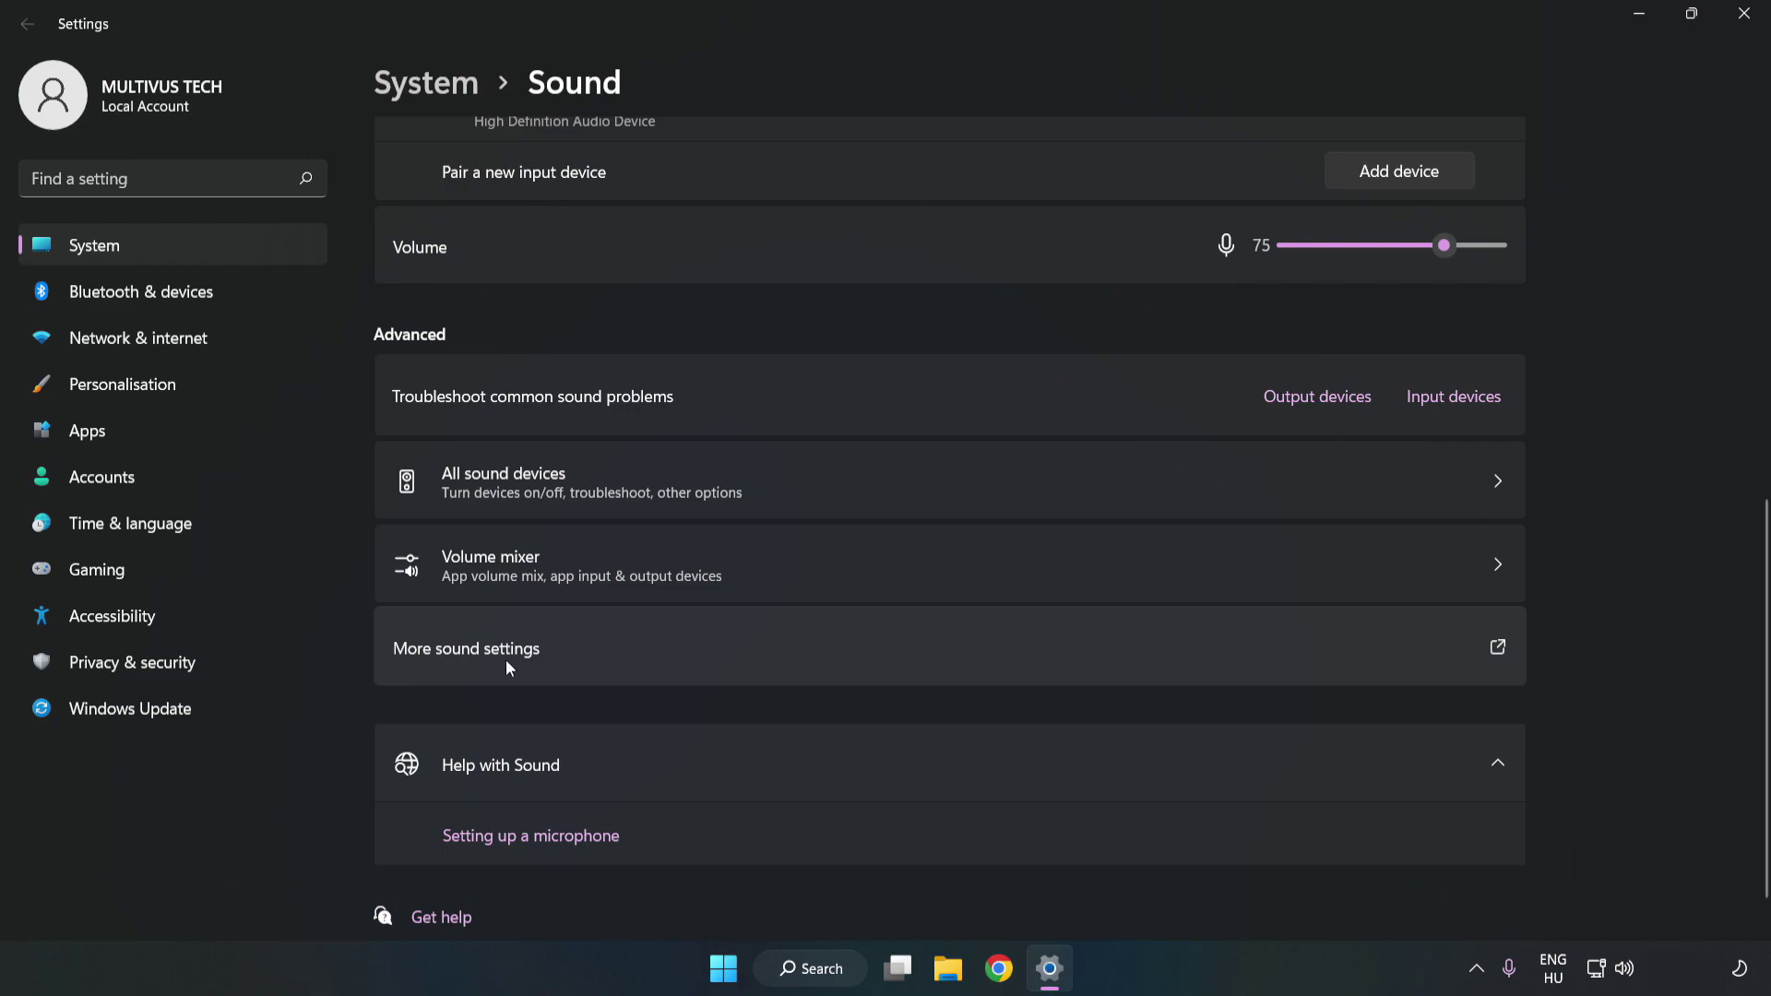
- In More sound settings, disable the CABLE Input playback device from its context menu
left_click(770, 662)
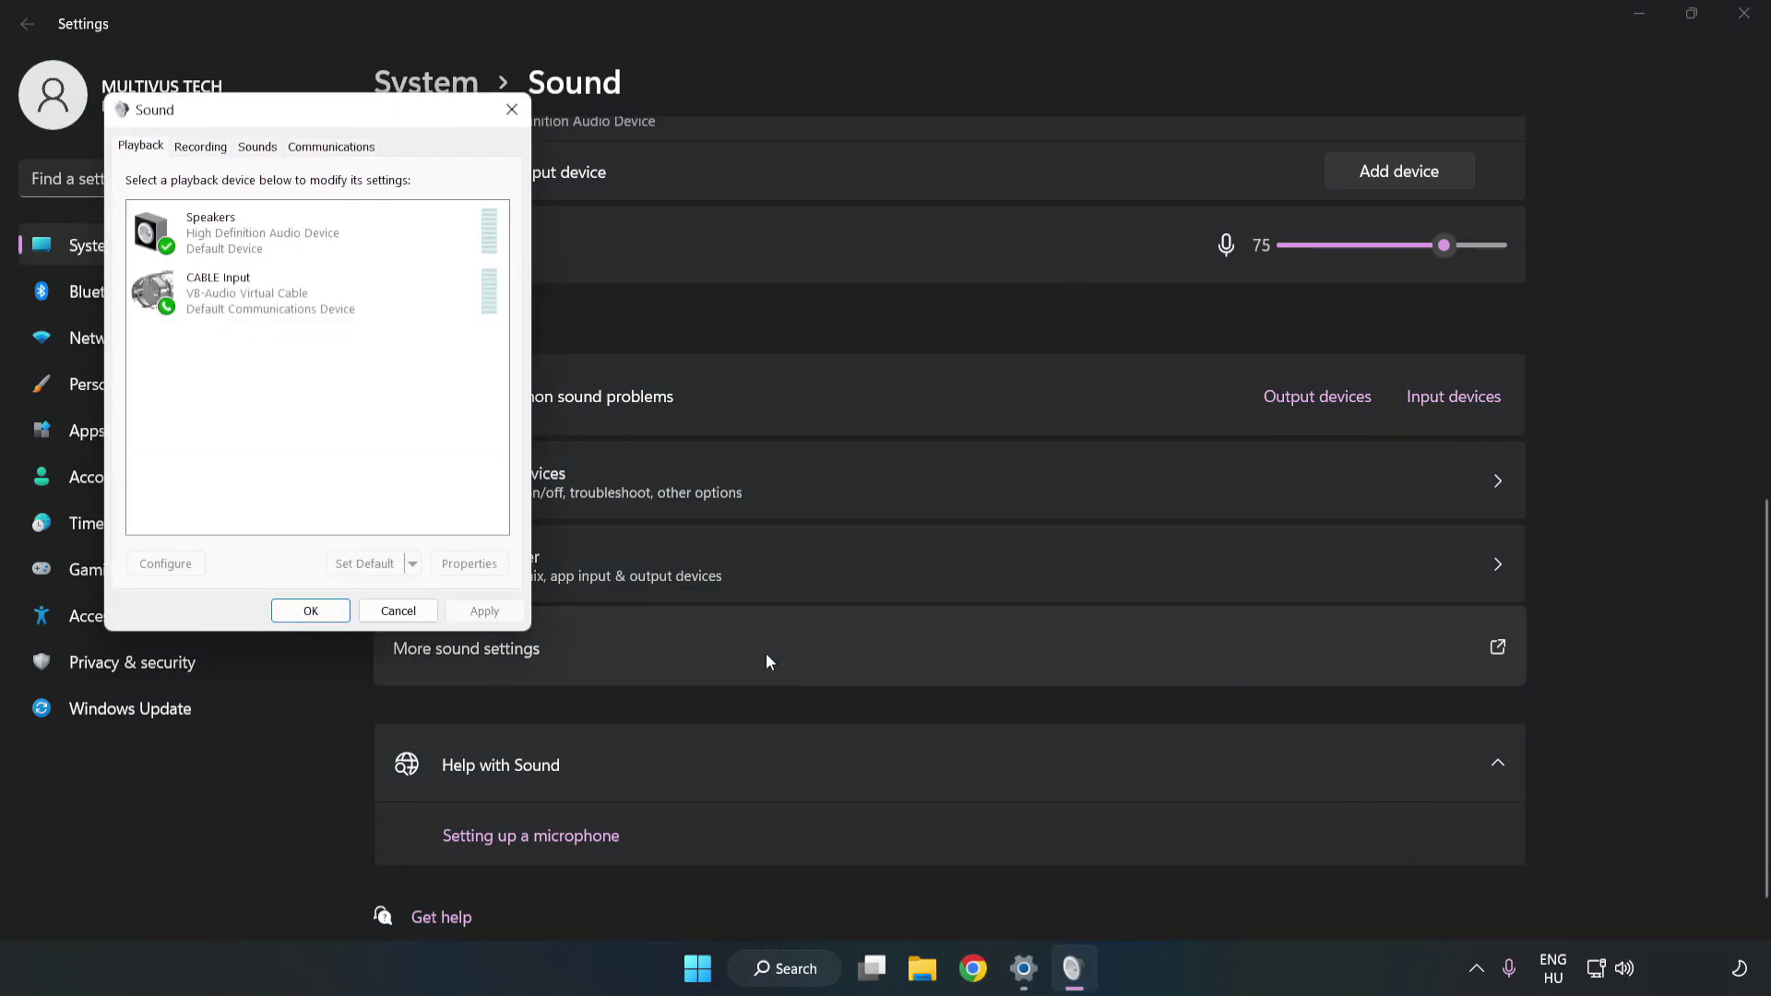
mouse_move(376, 123)
left_mouse_down()
mouse_move(621, 193)
mouse_move(915, 235)
left_mouse_up()
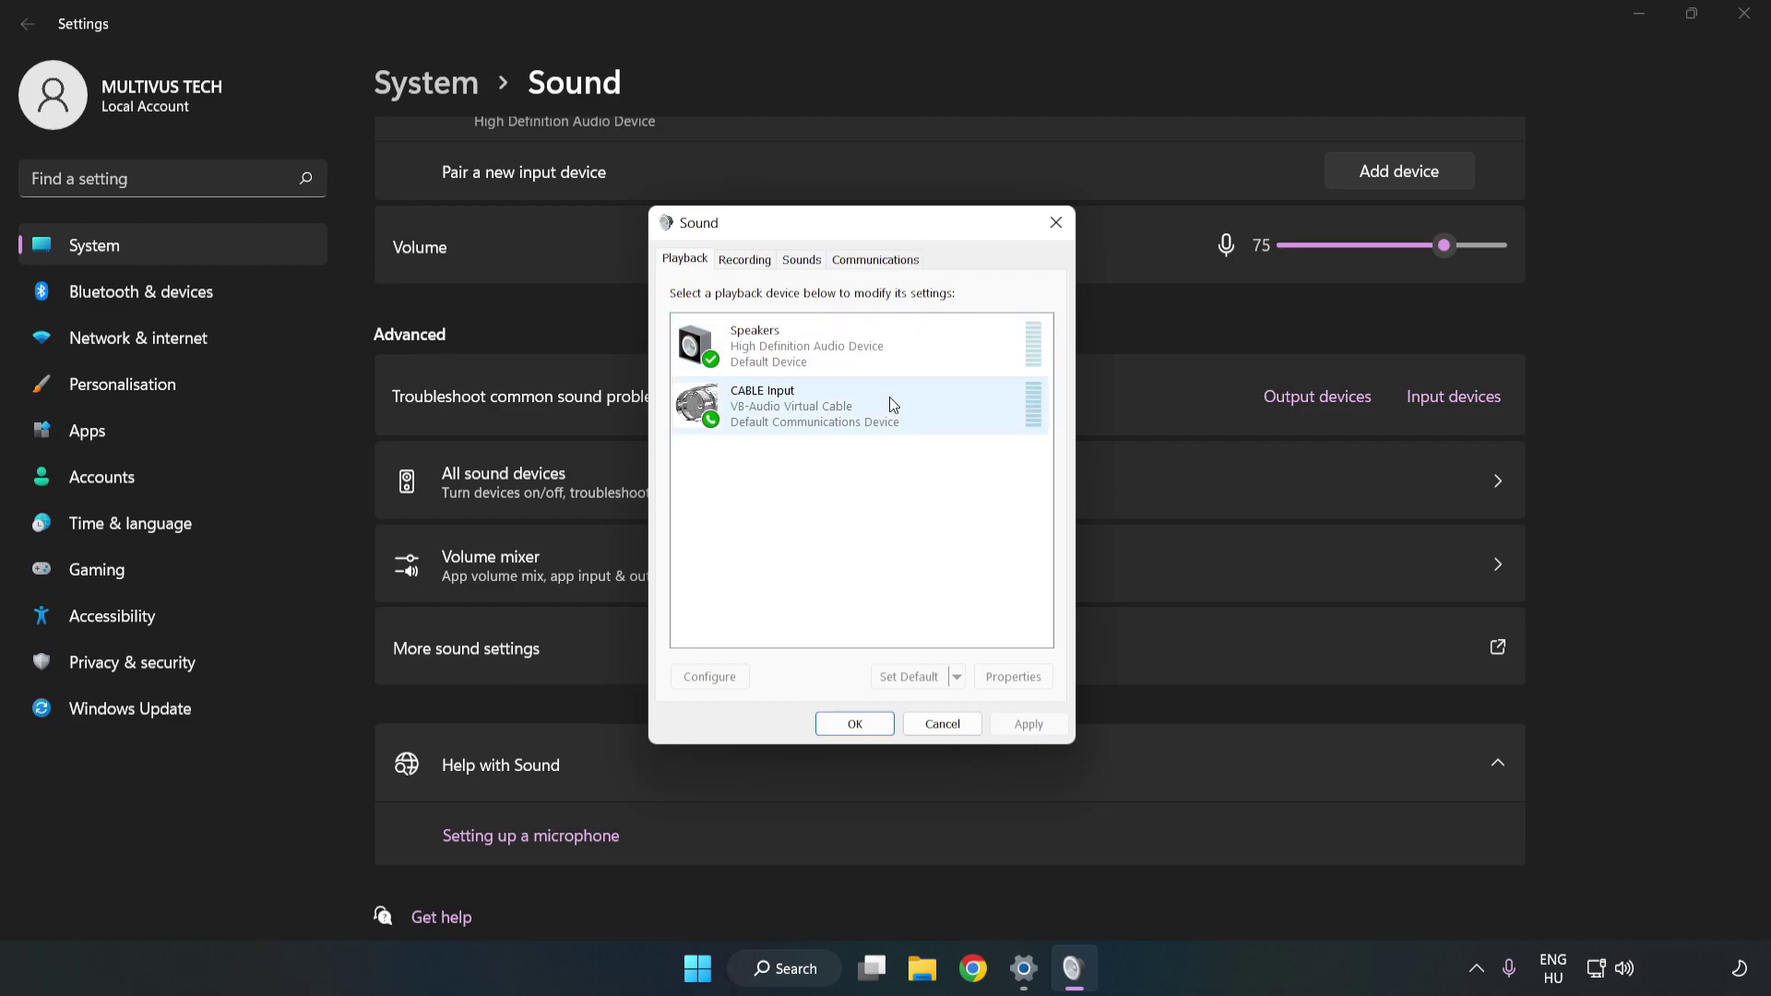
left_click(704, 406)
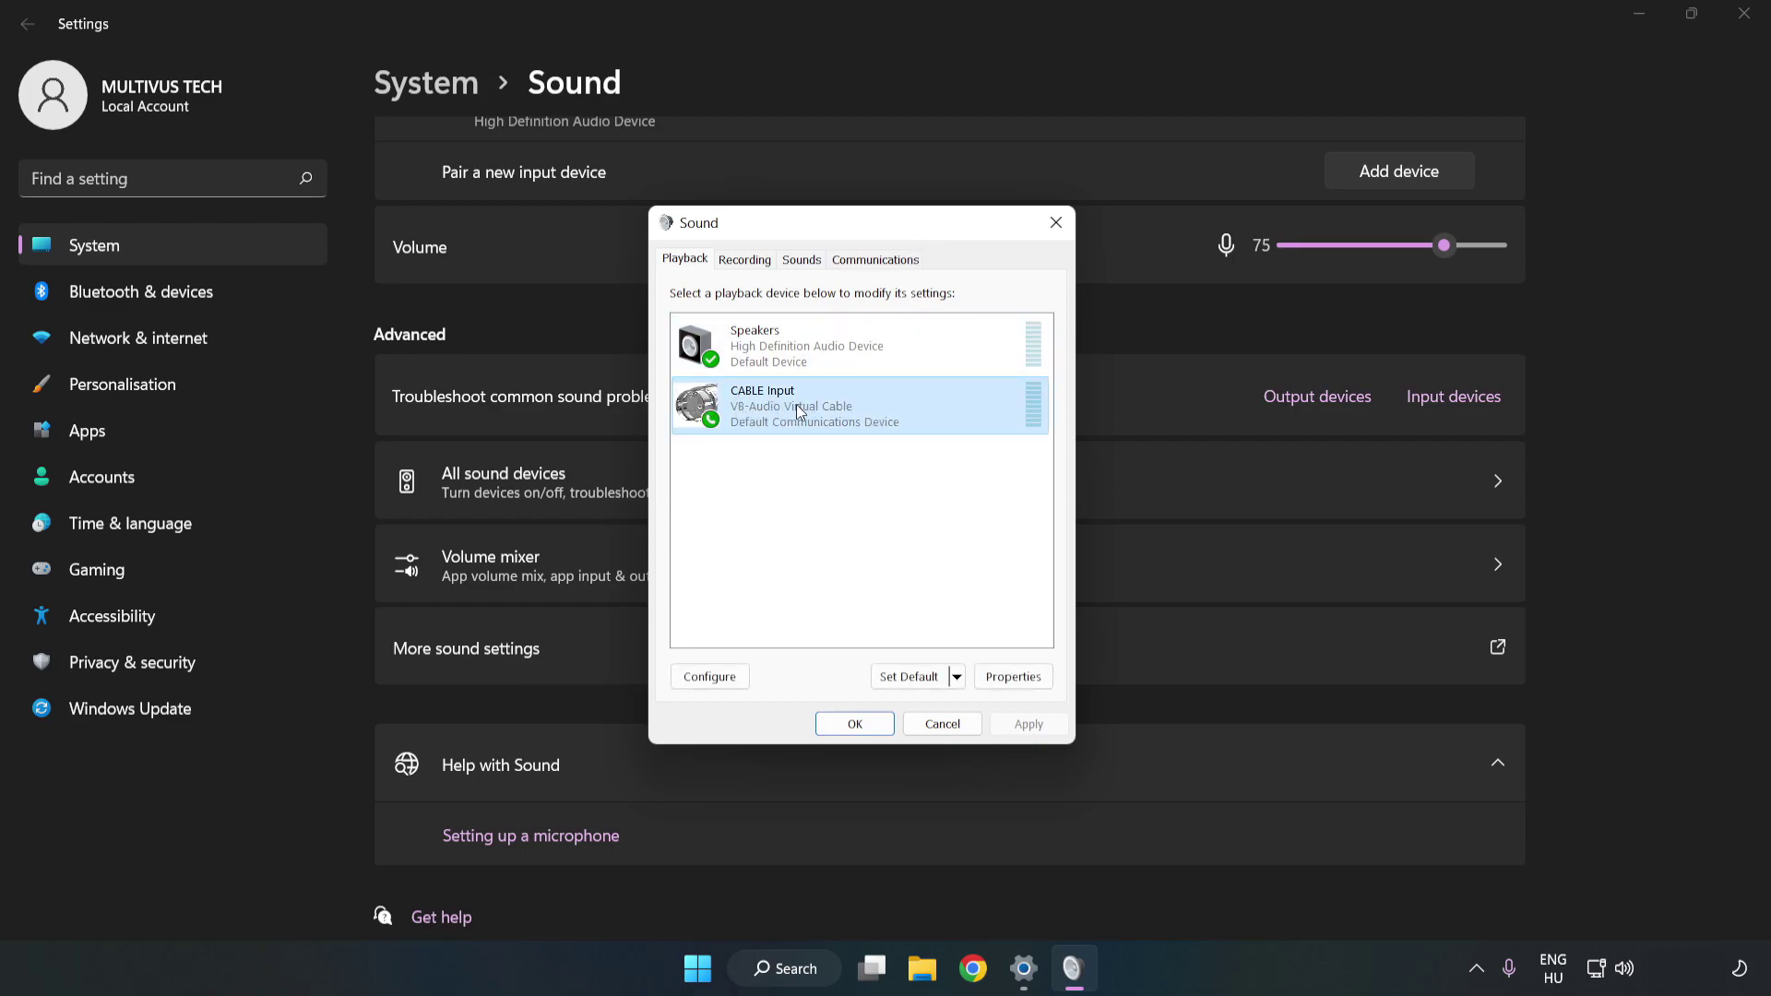
right_click(886, 411)
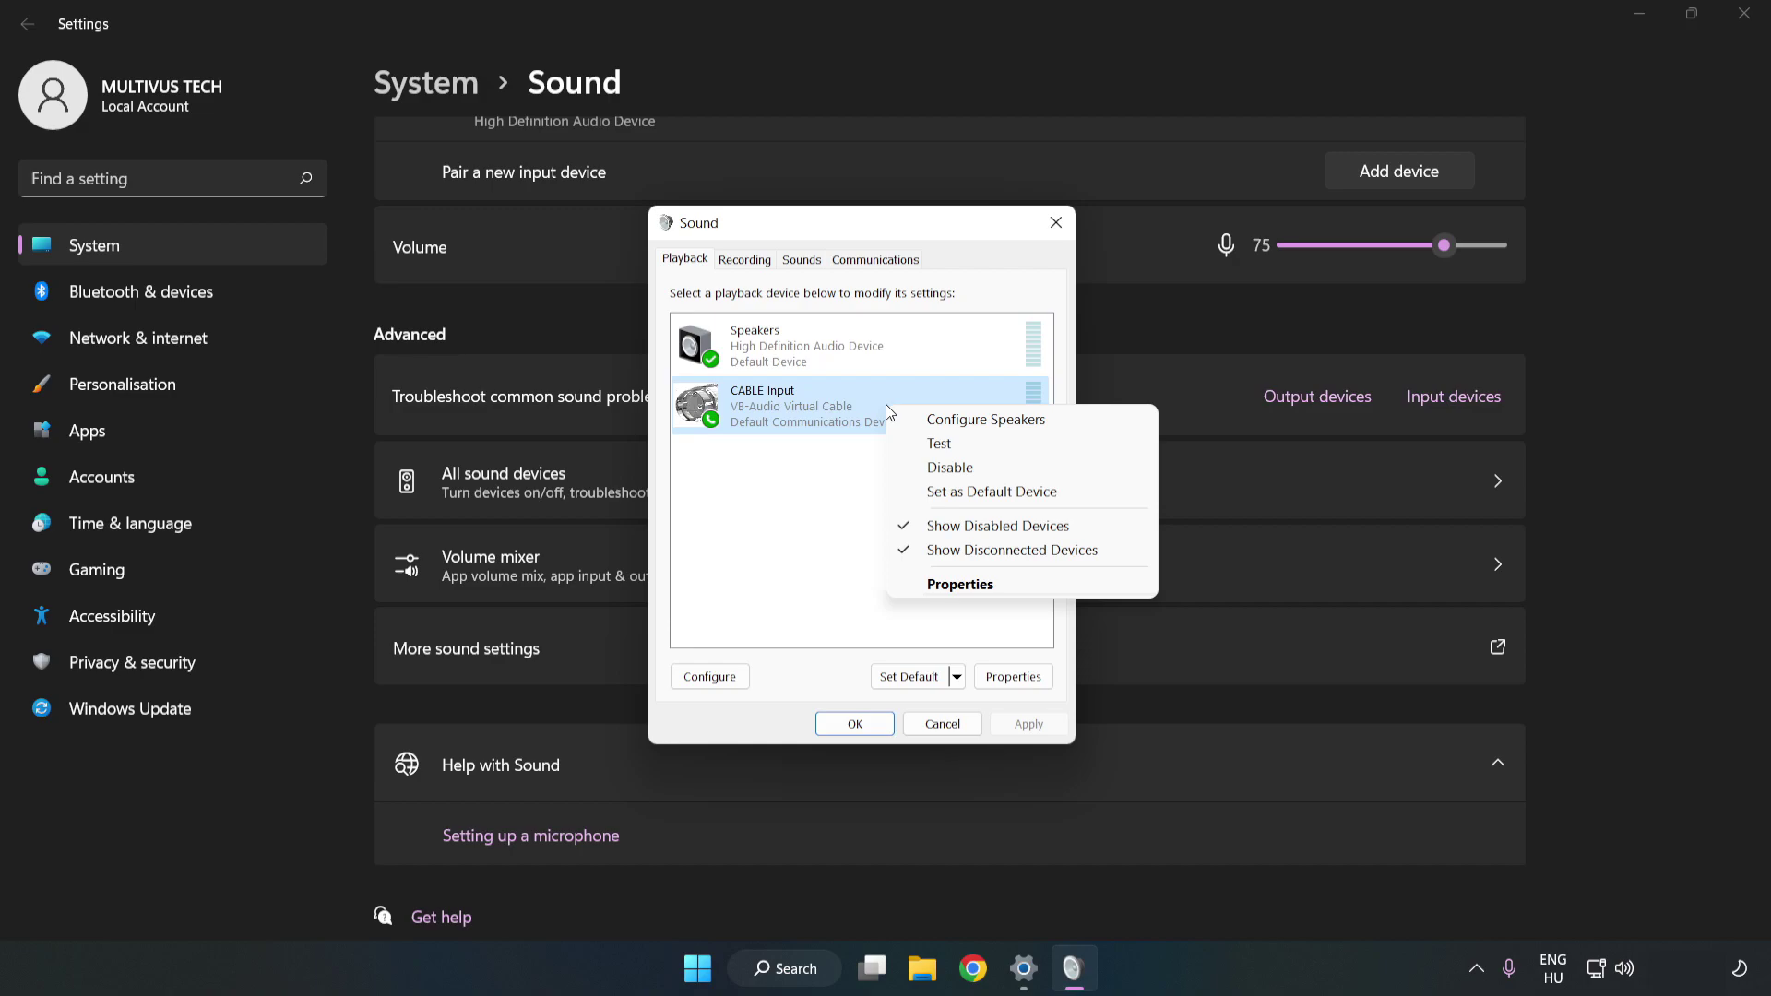
left_click(991, 468)
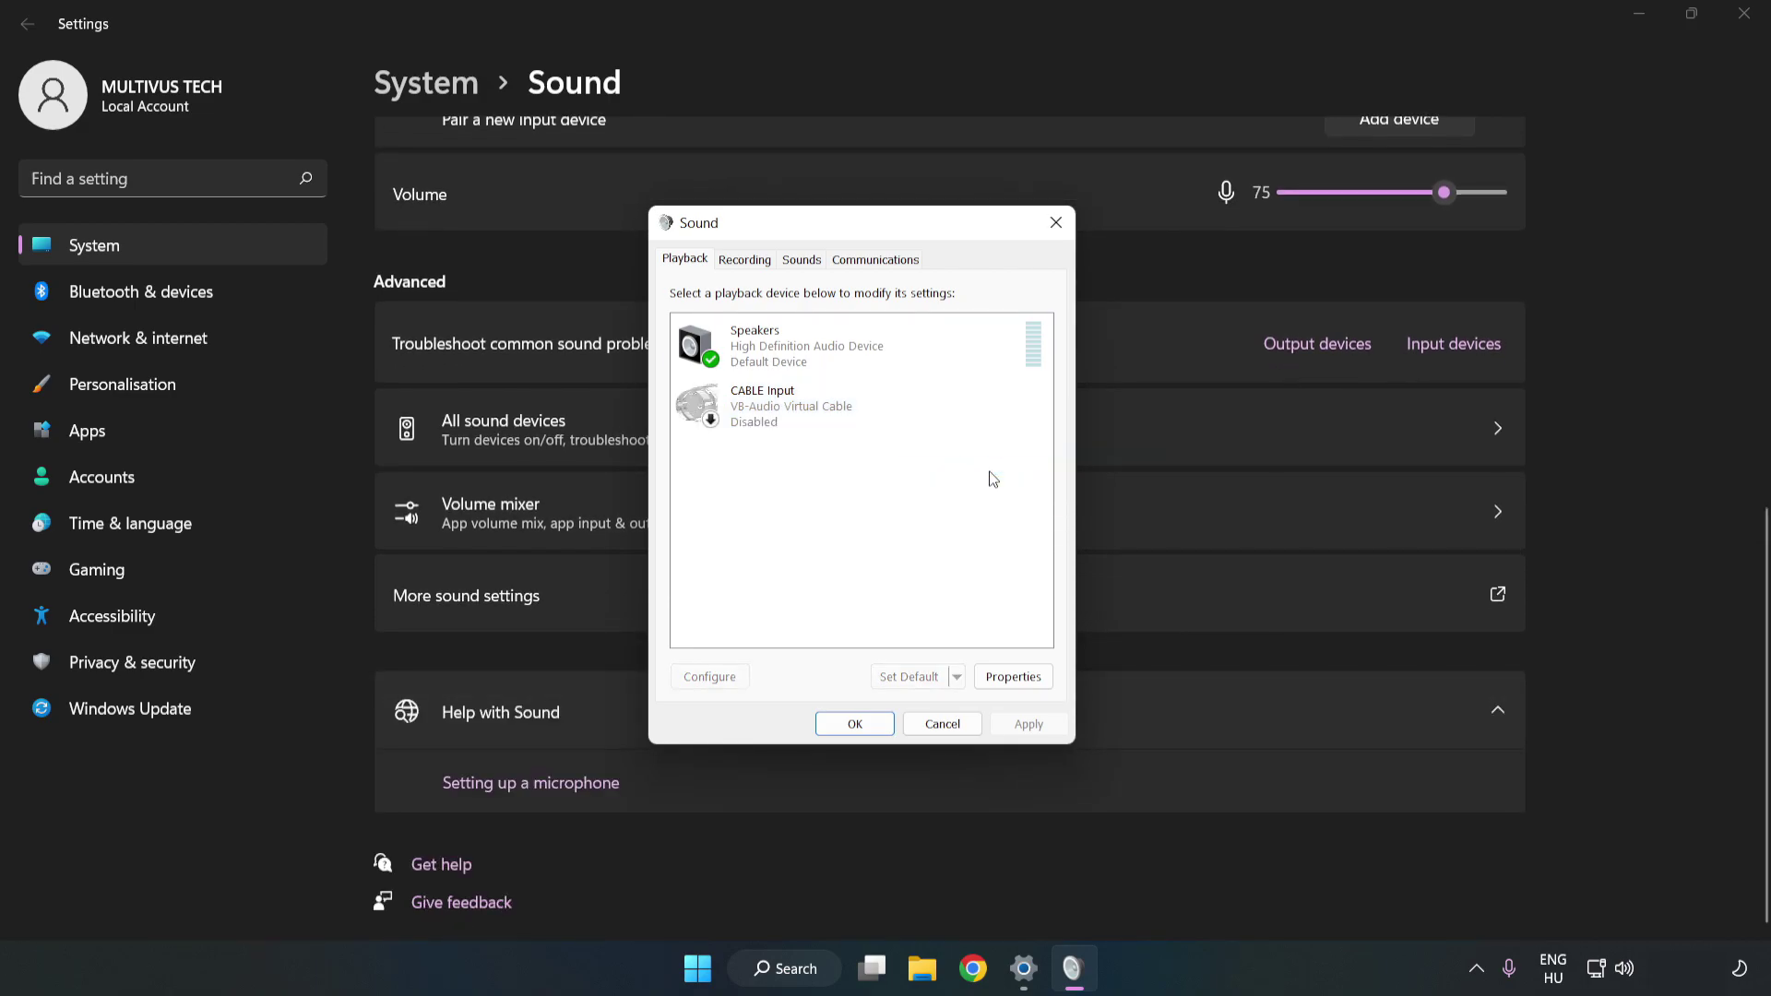
- Configure Speakers as 7.1 Surround, accepting all optional and full-range speakers through the wizard
left_click(764, 376)
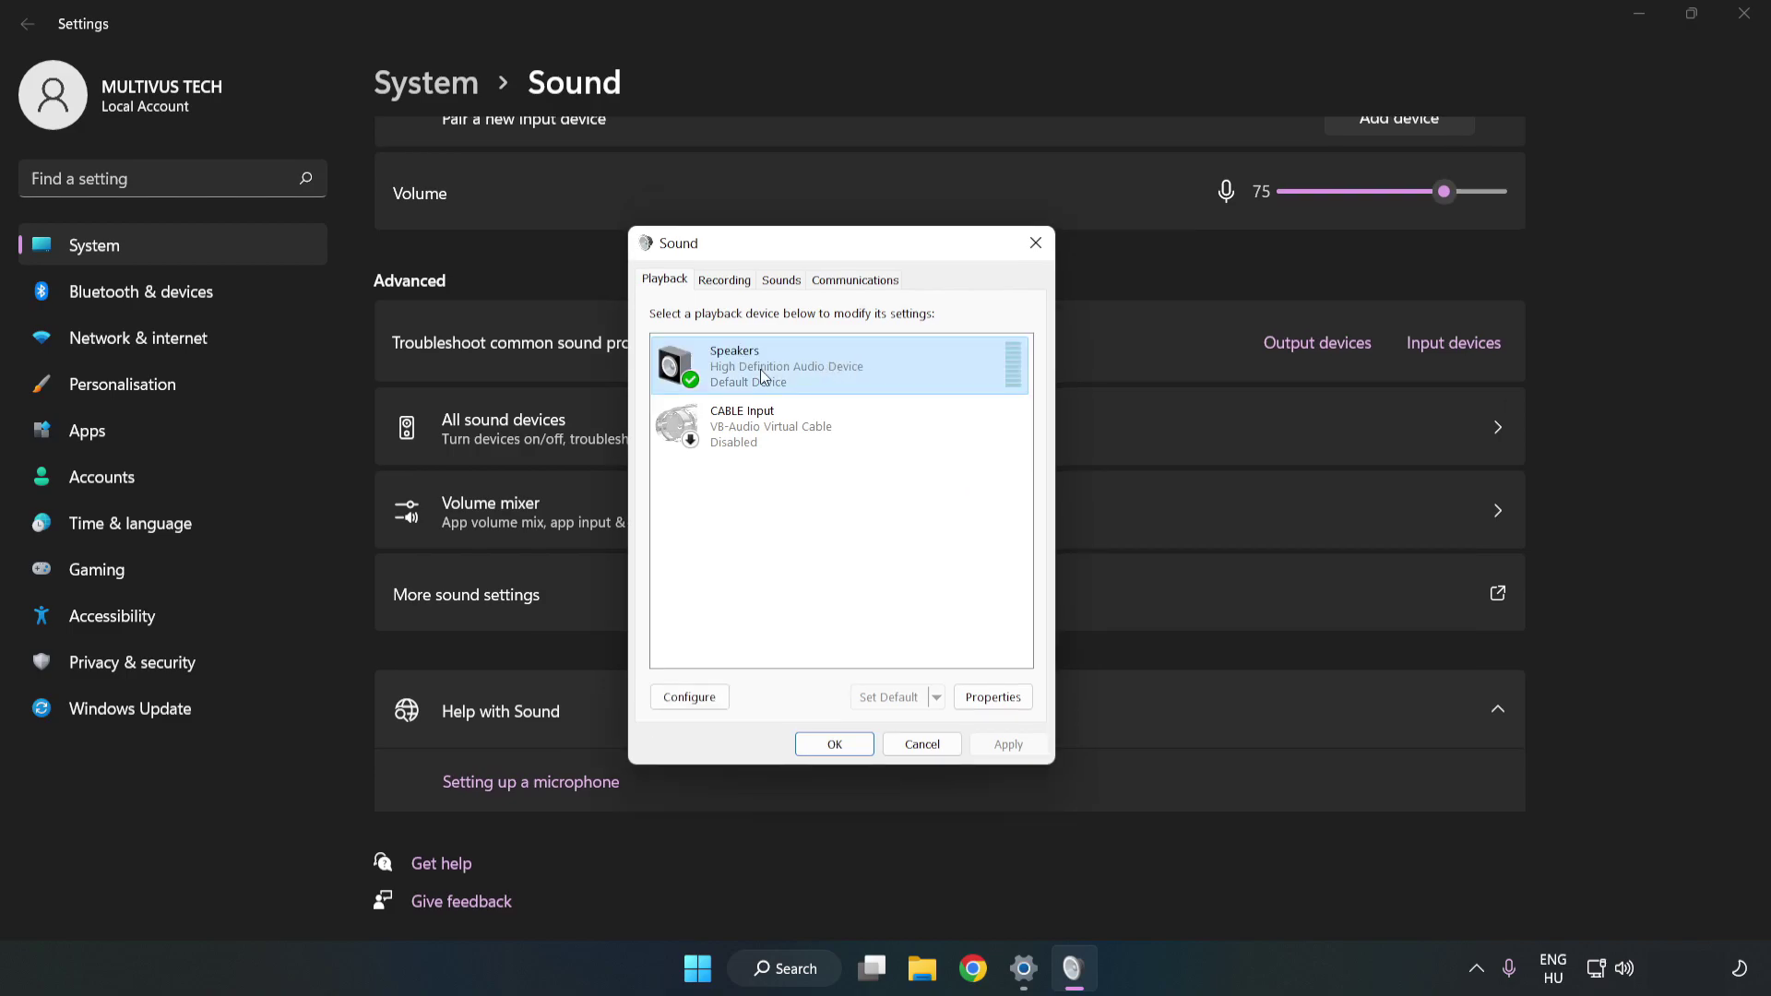
right_click(904, 365)
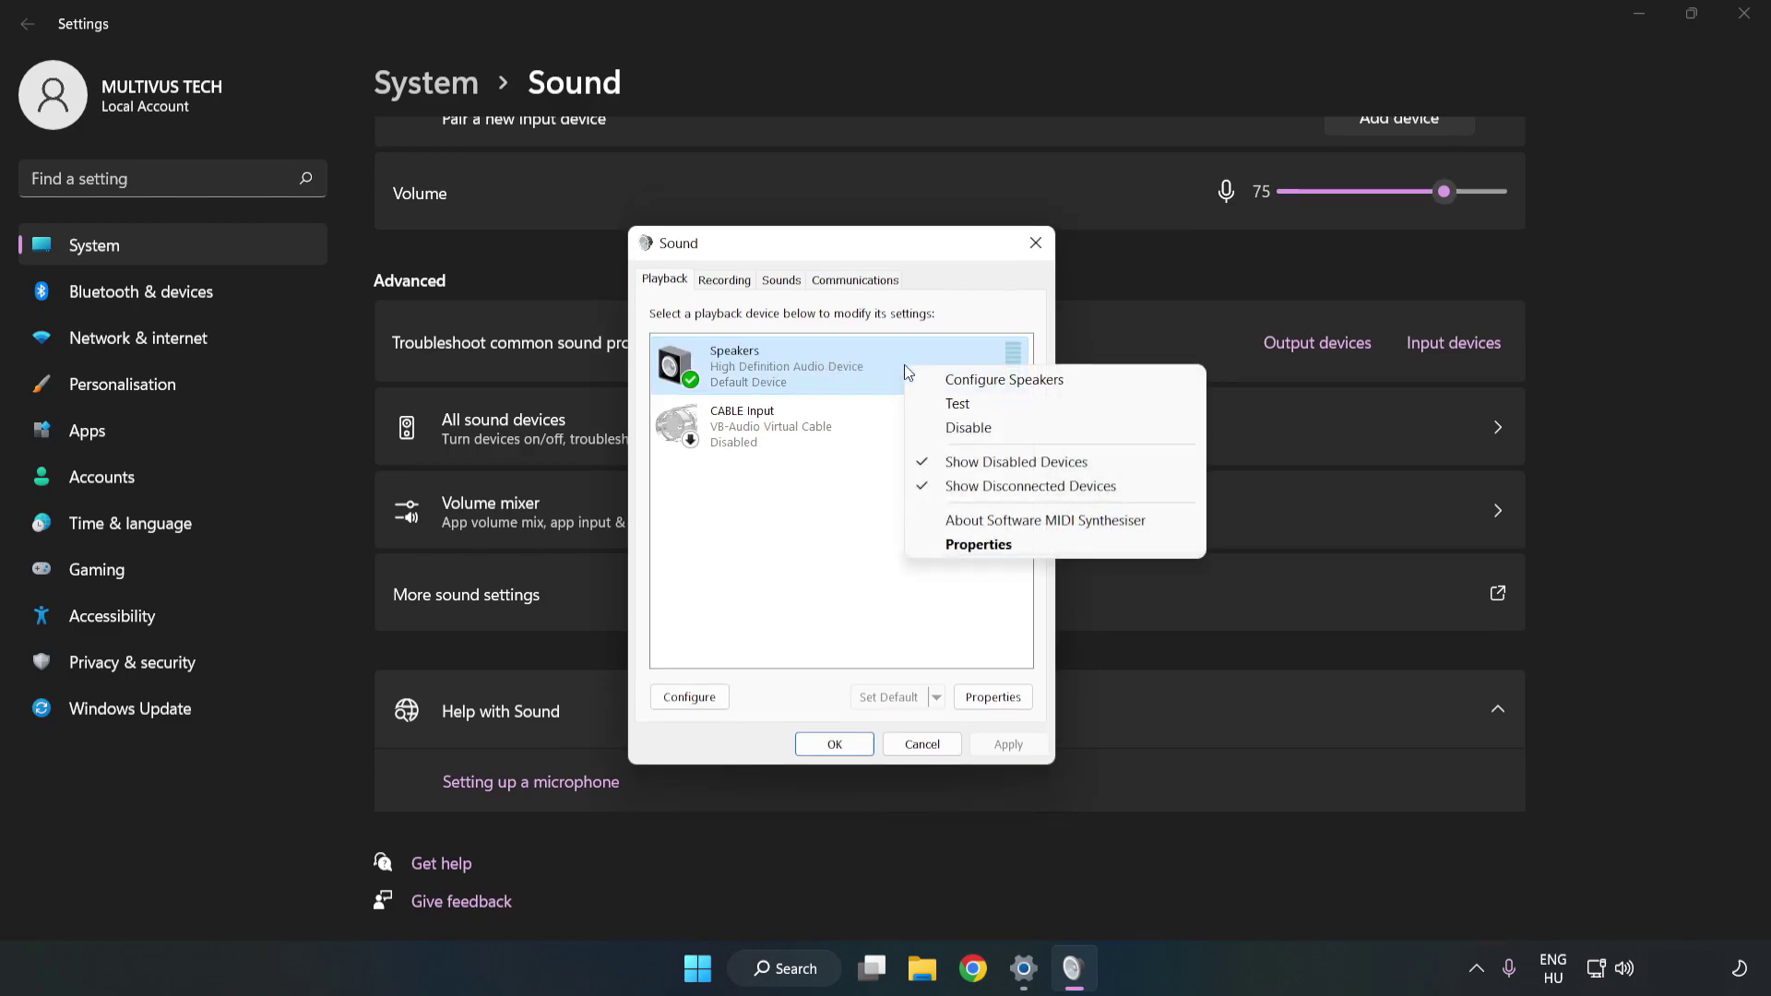
left_click(1006, 381)
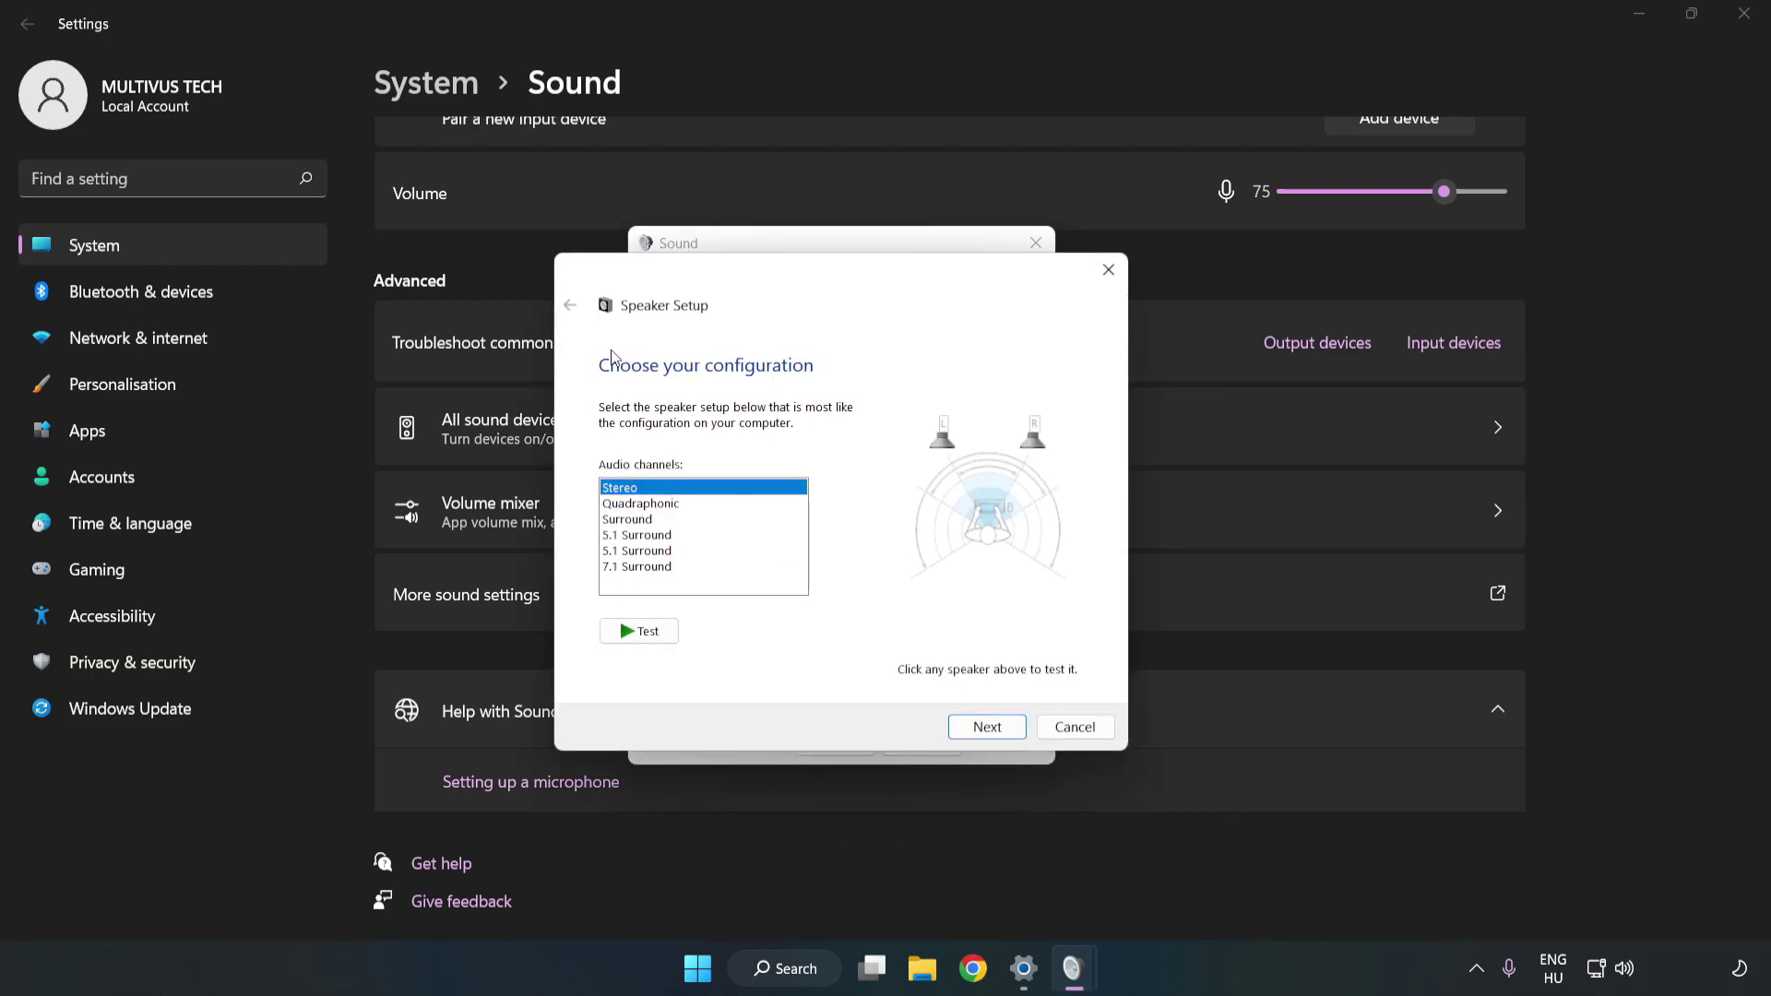
left_click(656, 507)
left_click(651, 568)
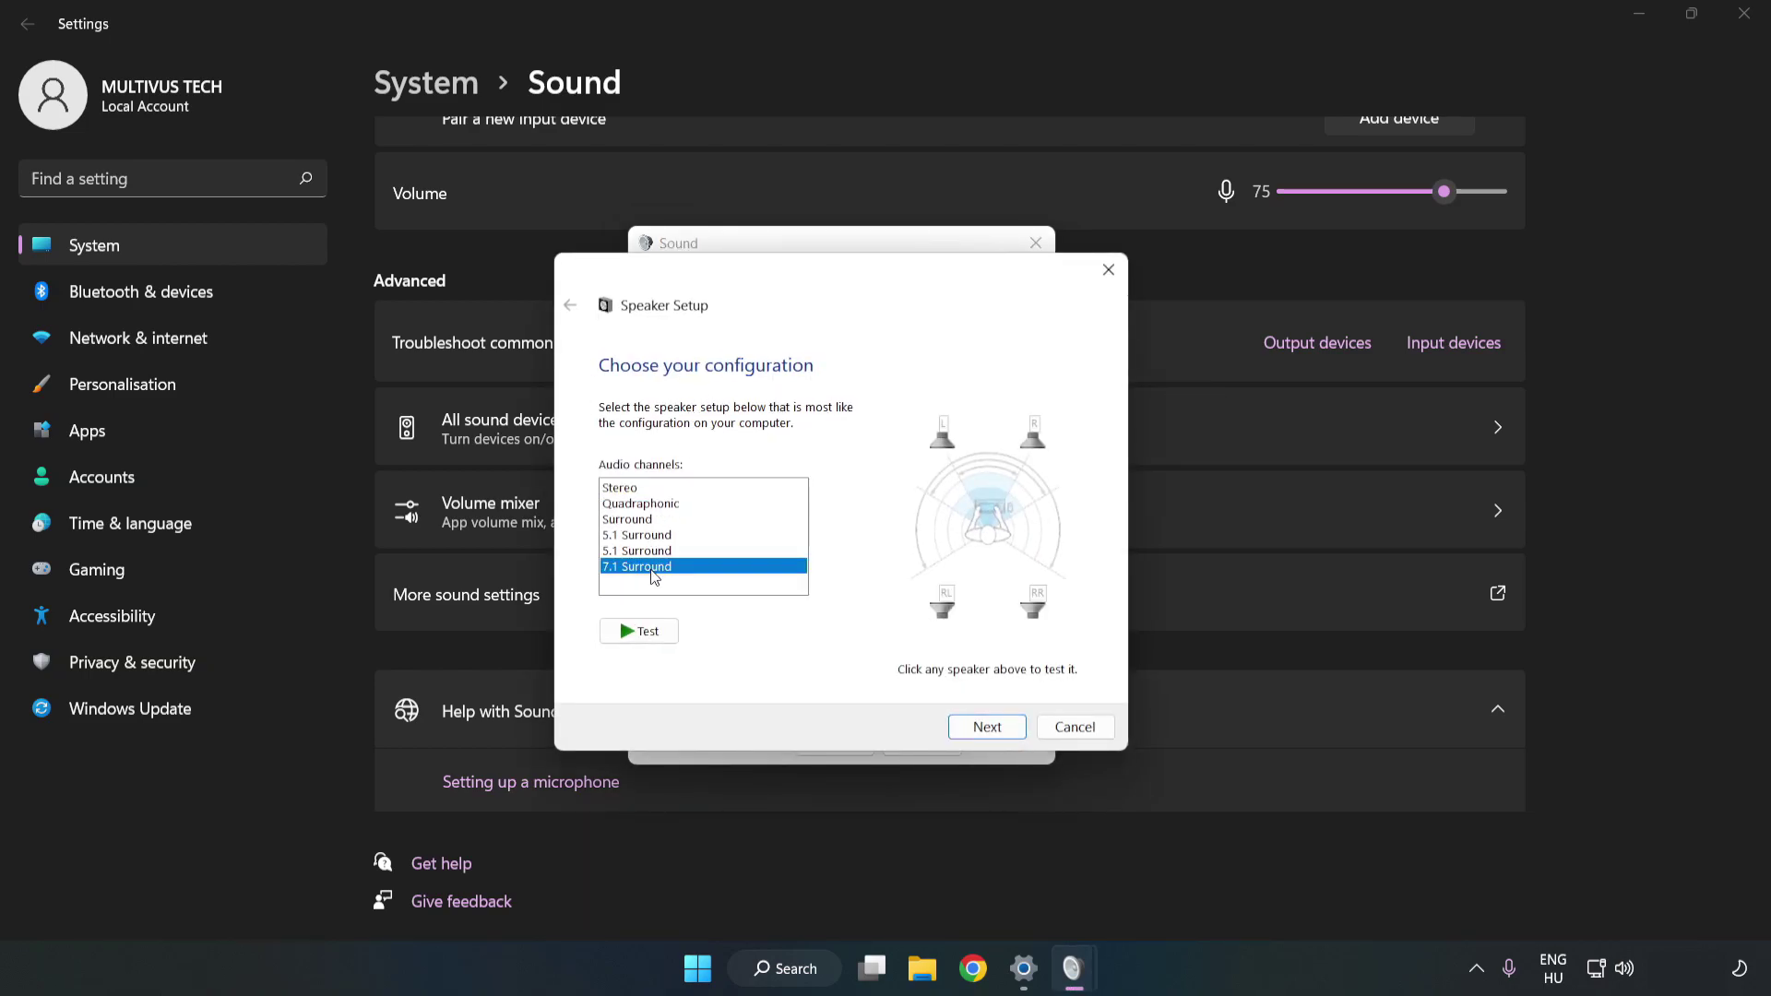
left_click(985, 728)
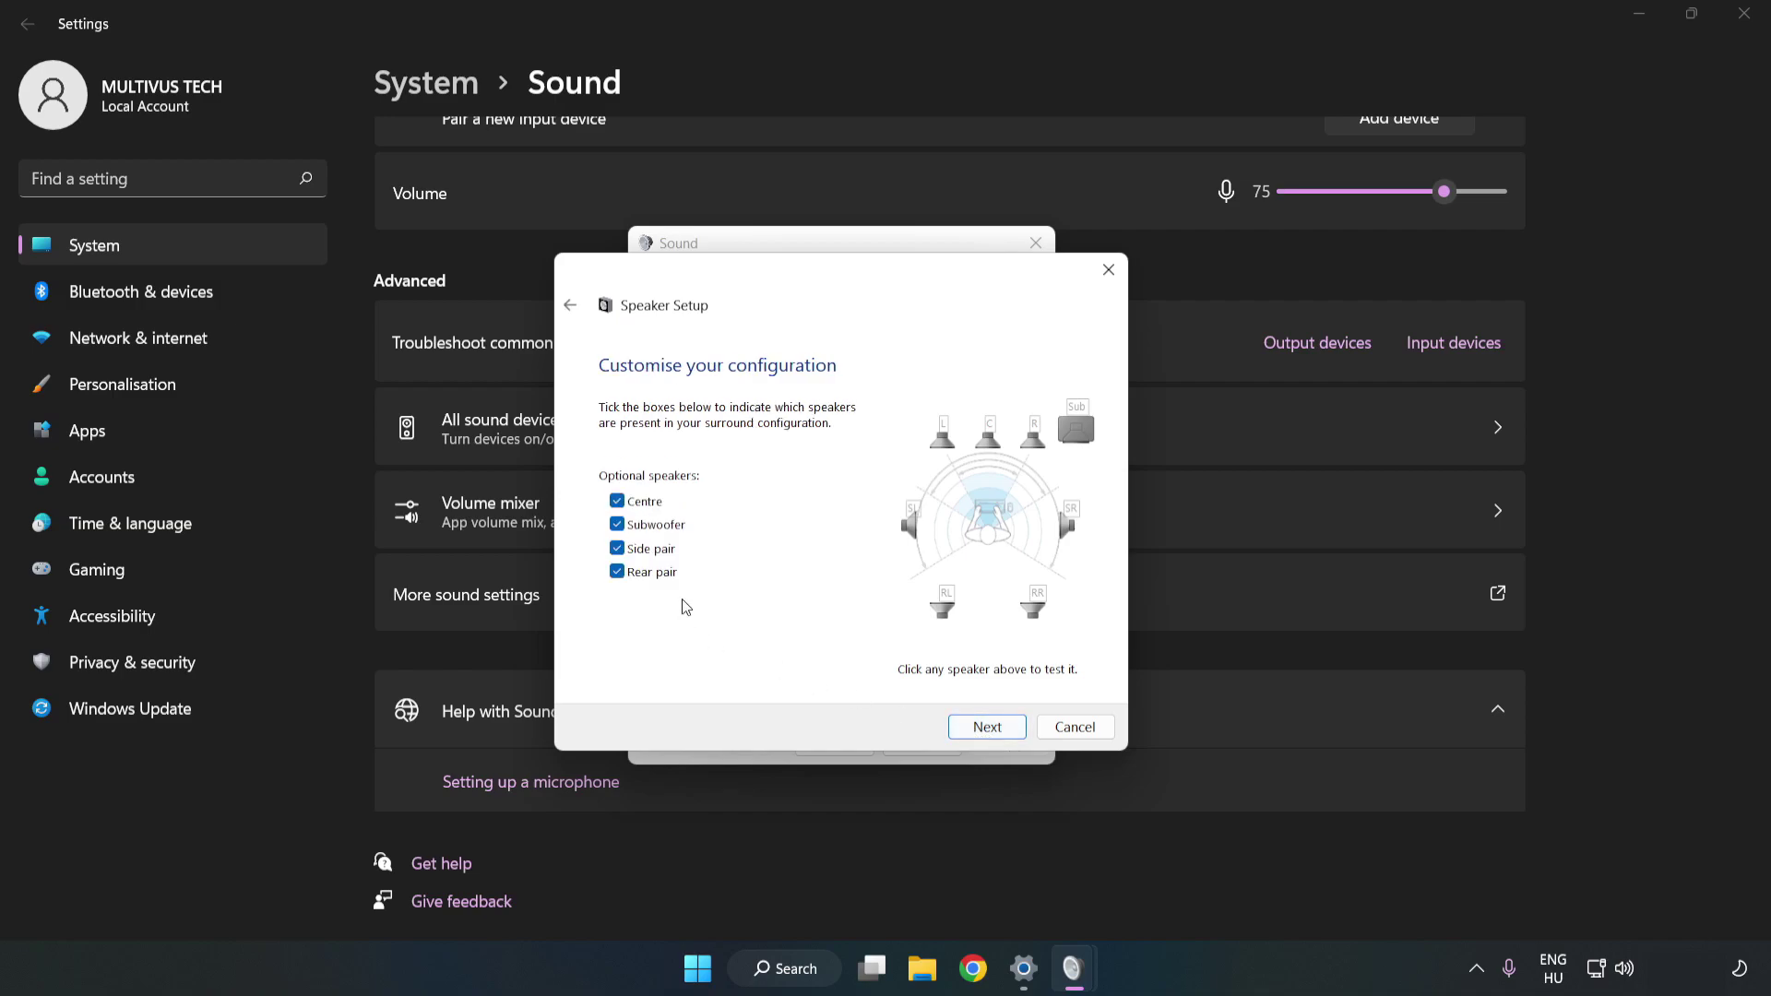
left_click(982, 726)
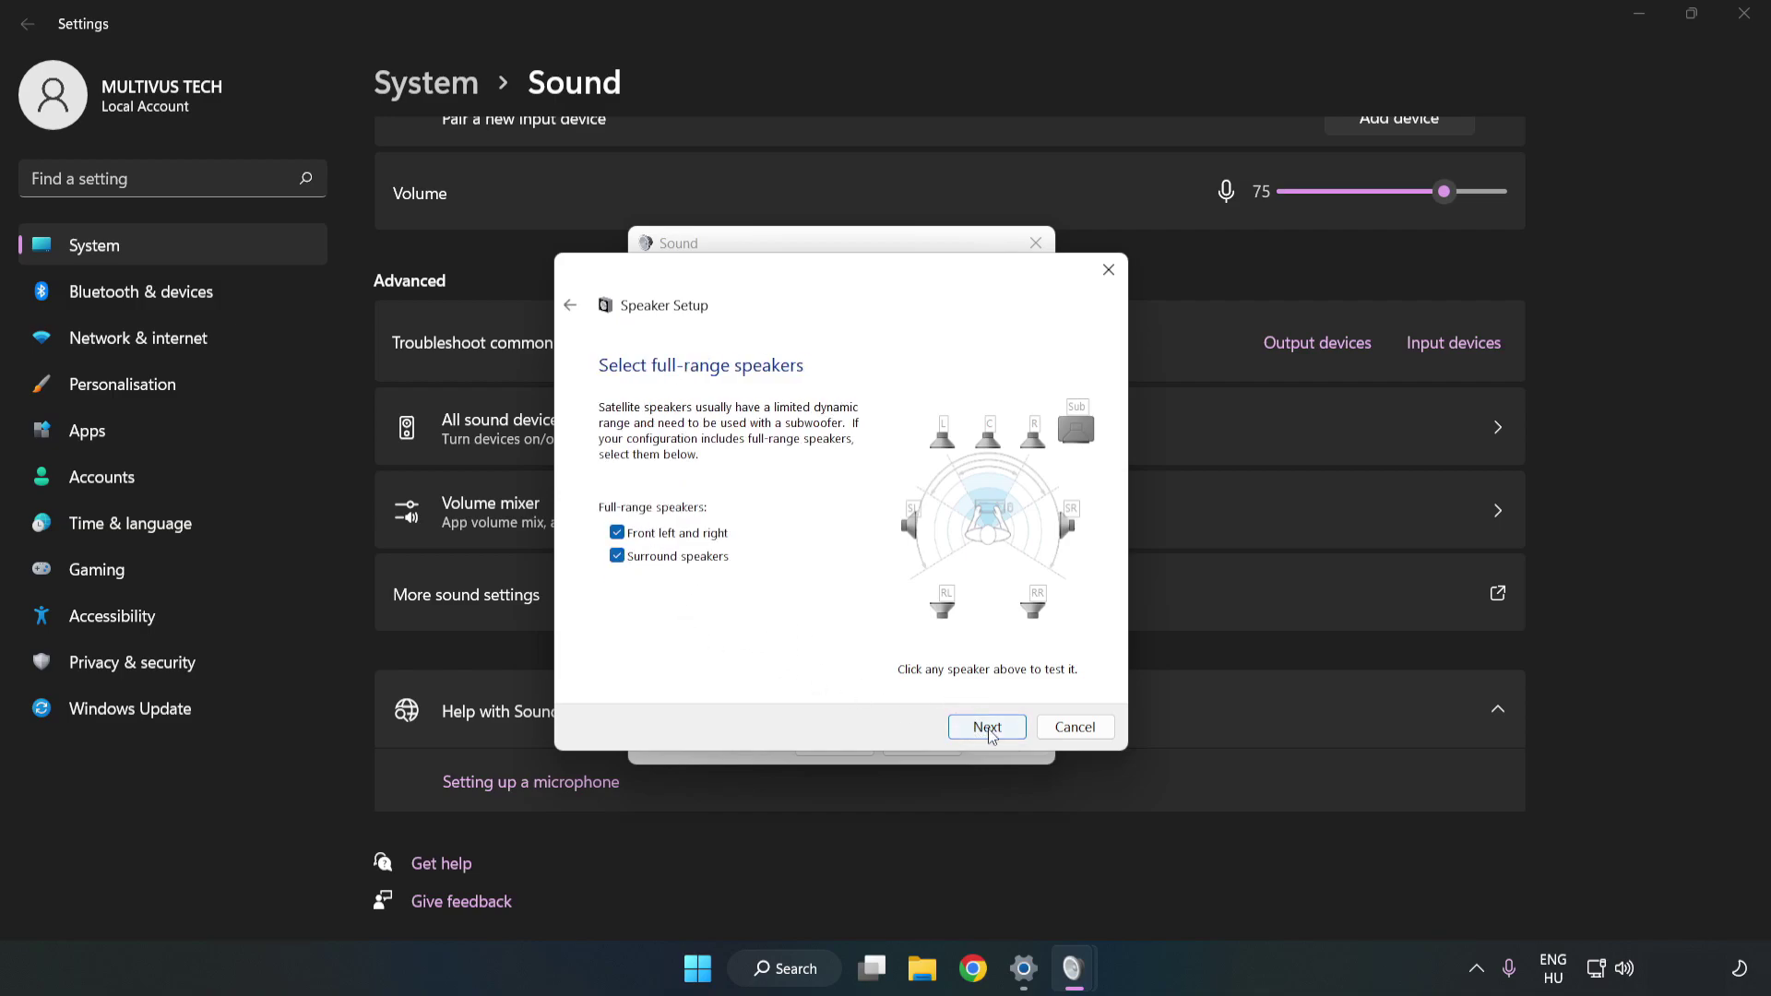
left_click(988, 730)
left_click(988, 729)
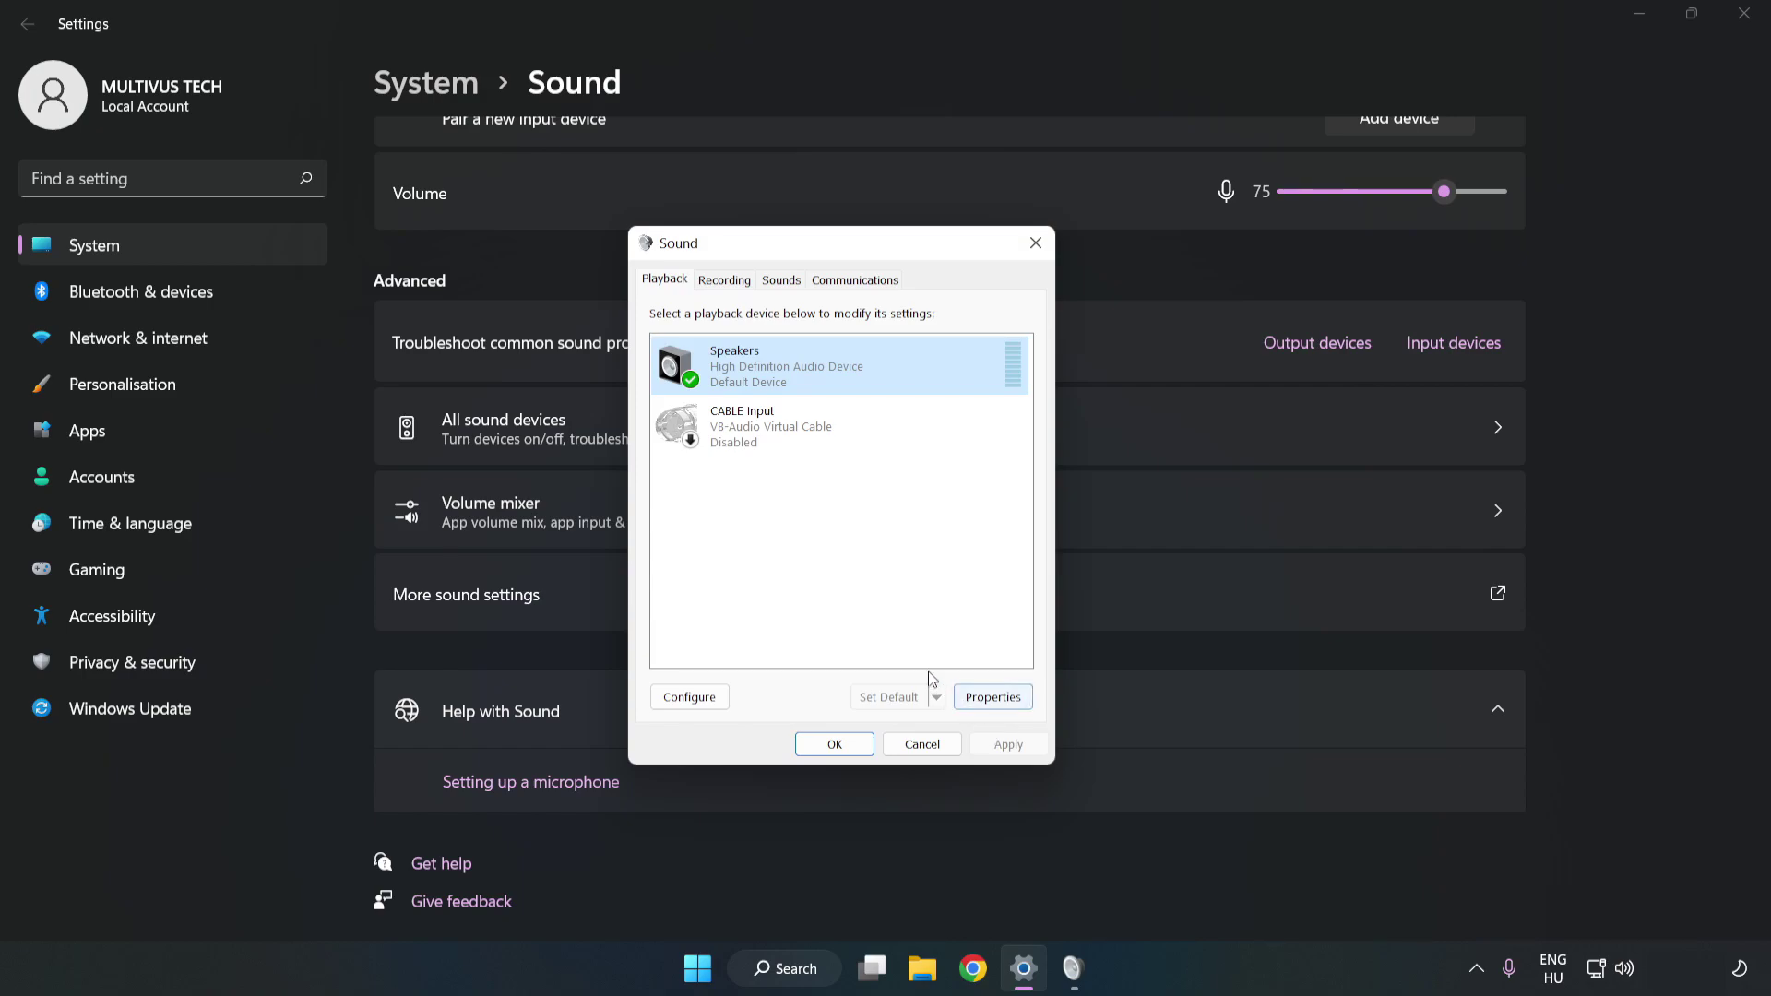
- In Speakers Properties, tick Disable all enhancements on the Enhancements tab
left_click(993, 697)
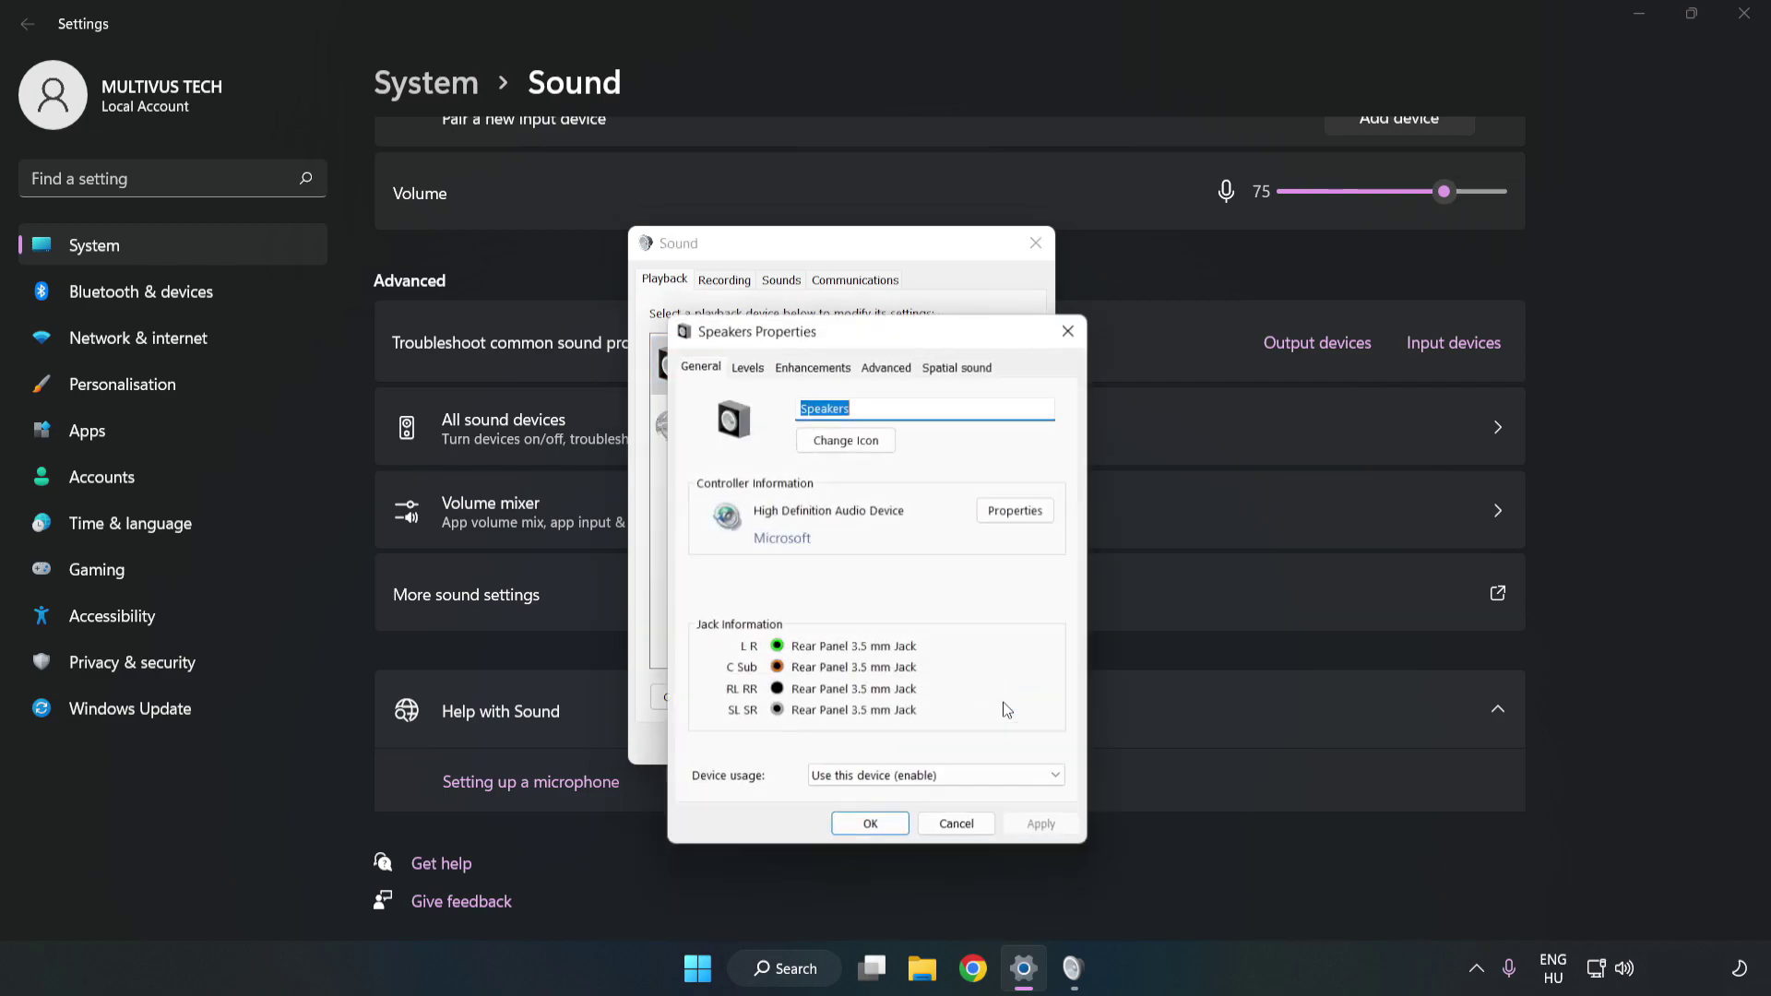
left_click_drag(879, 334, 840, 250)
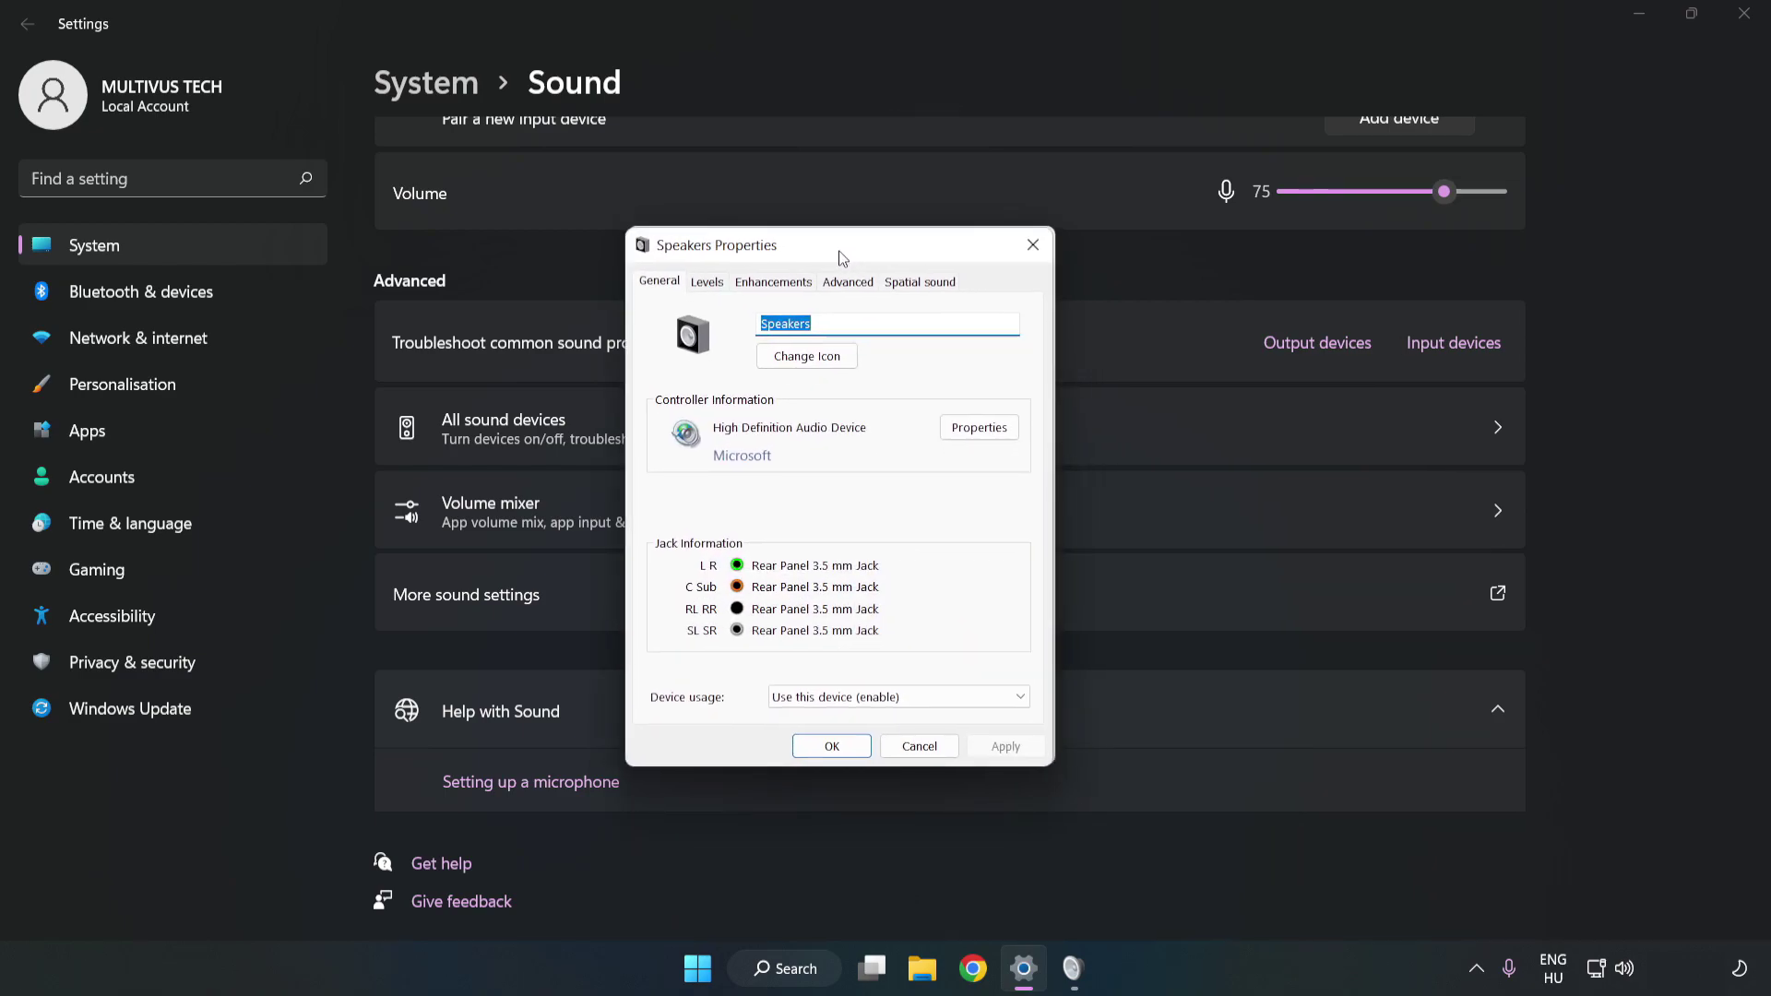
left_click(772, 282)
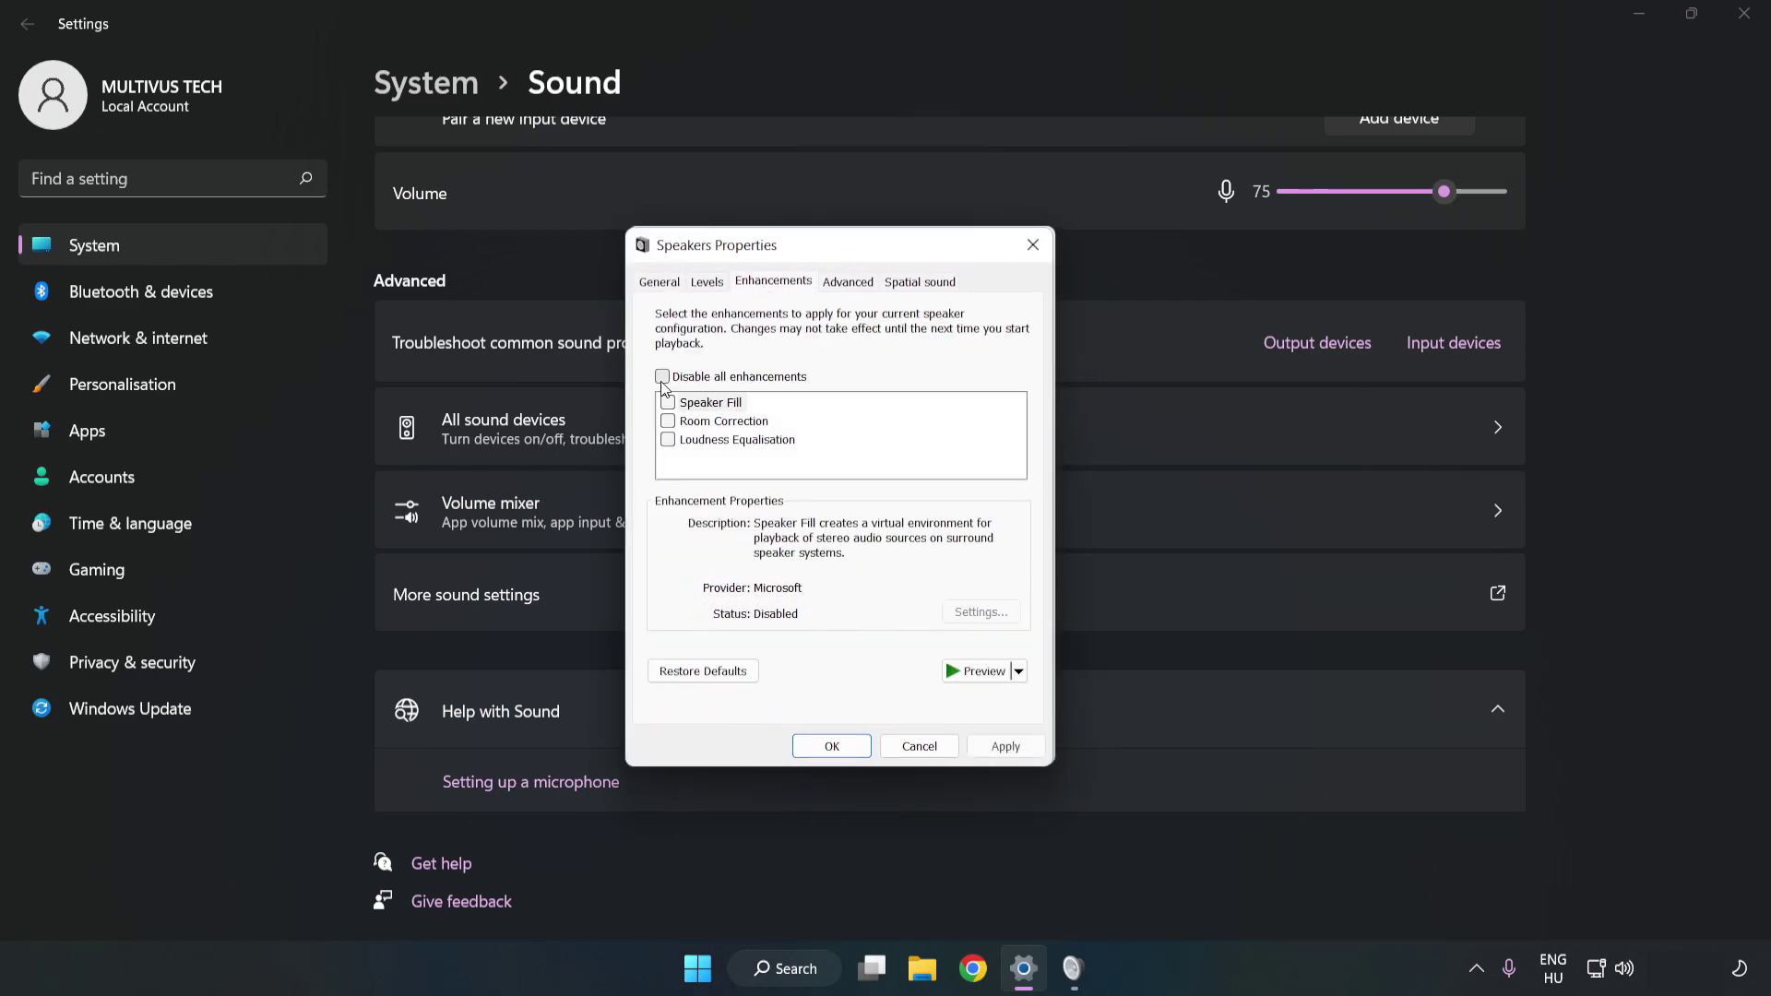
left_click(662, 377)
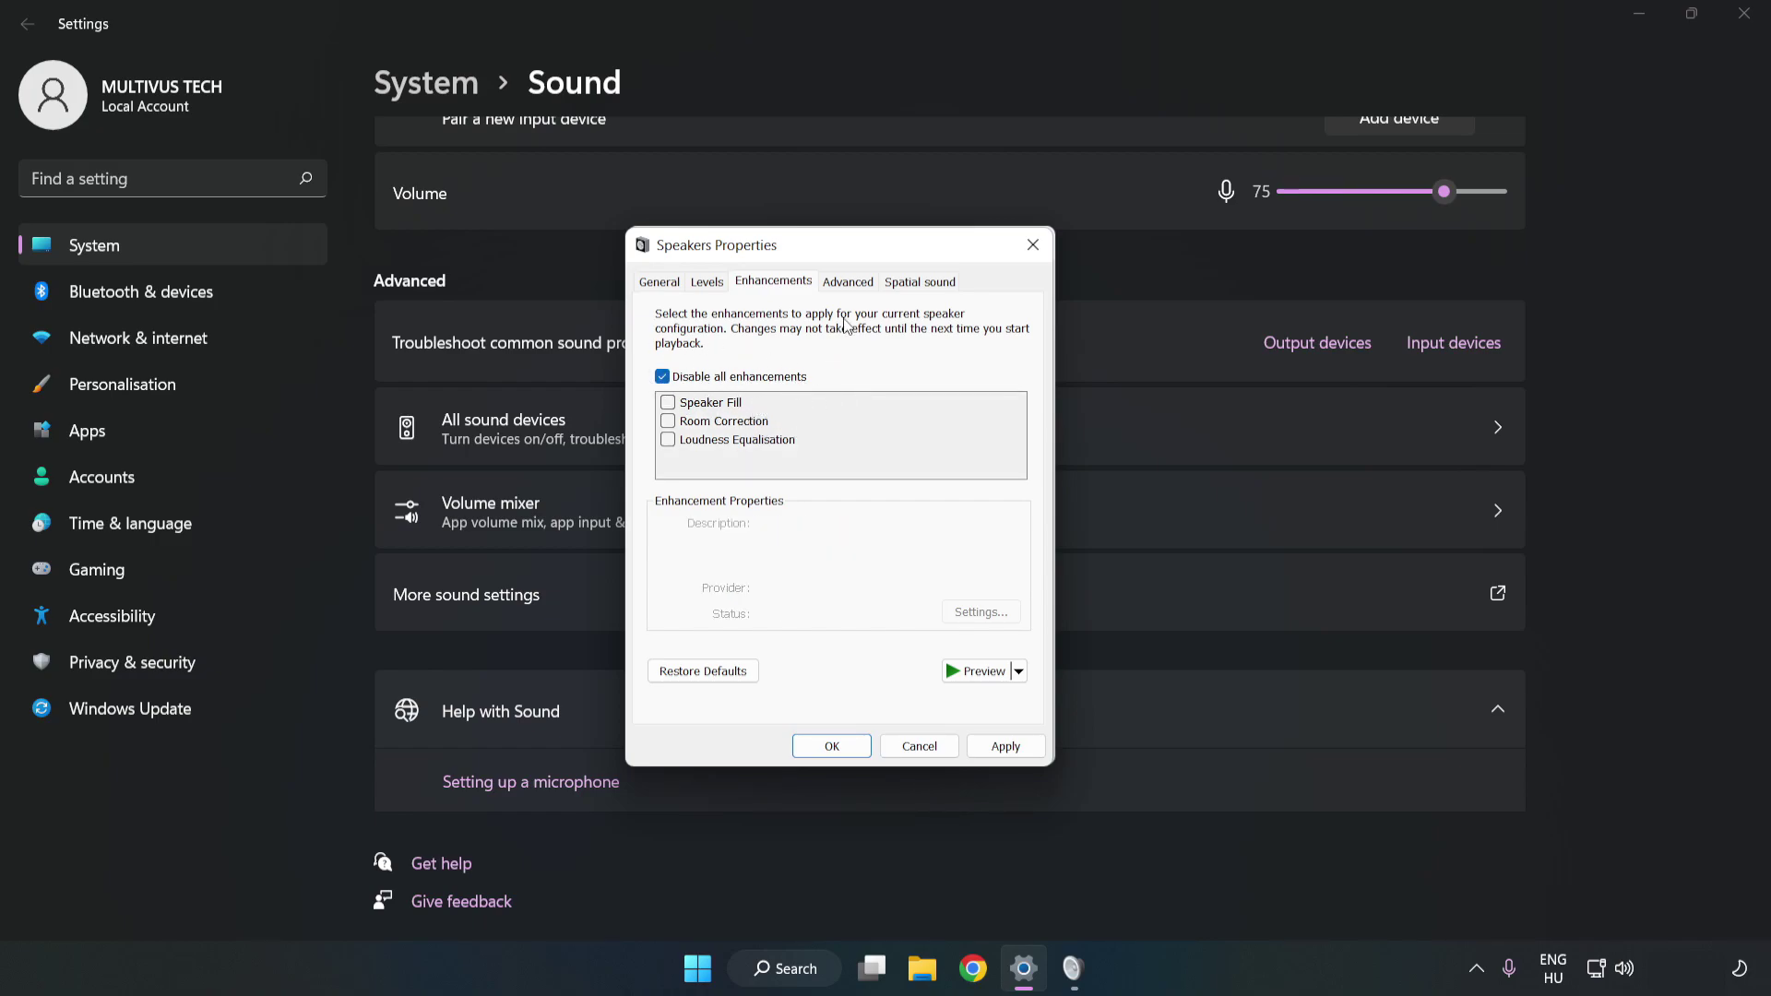
- Set the Speakers default format to 16 bit, 48000 Hz, apply it and confirm both Sound dialogs
left_click(848, 284)
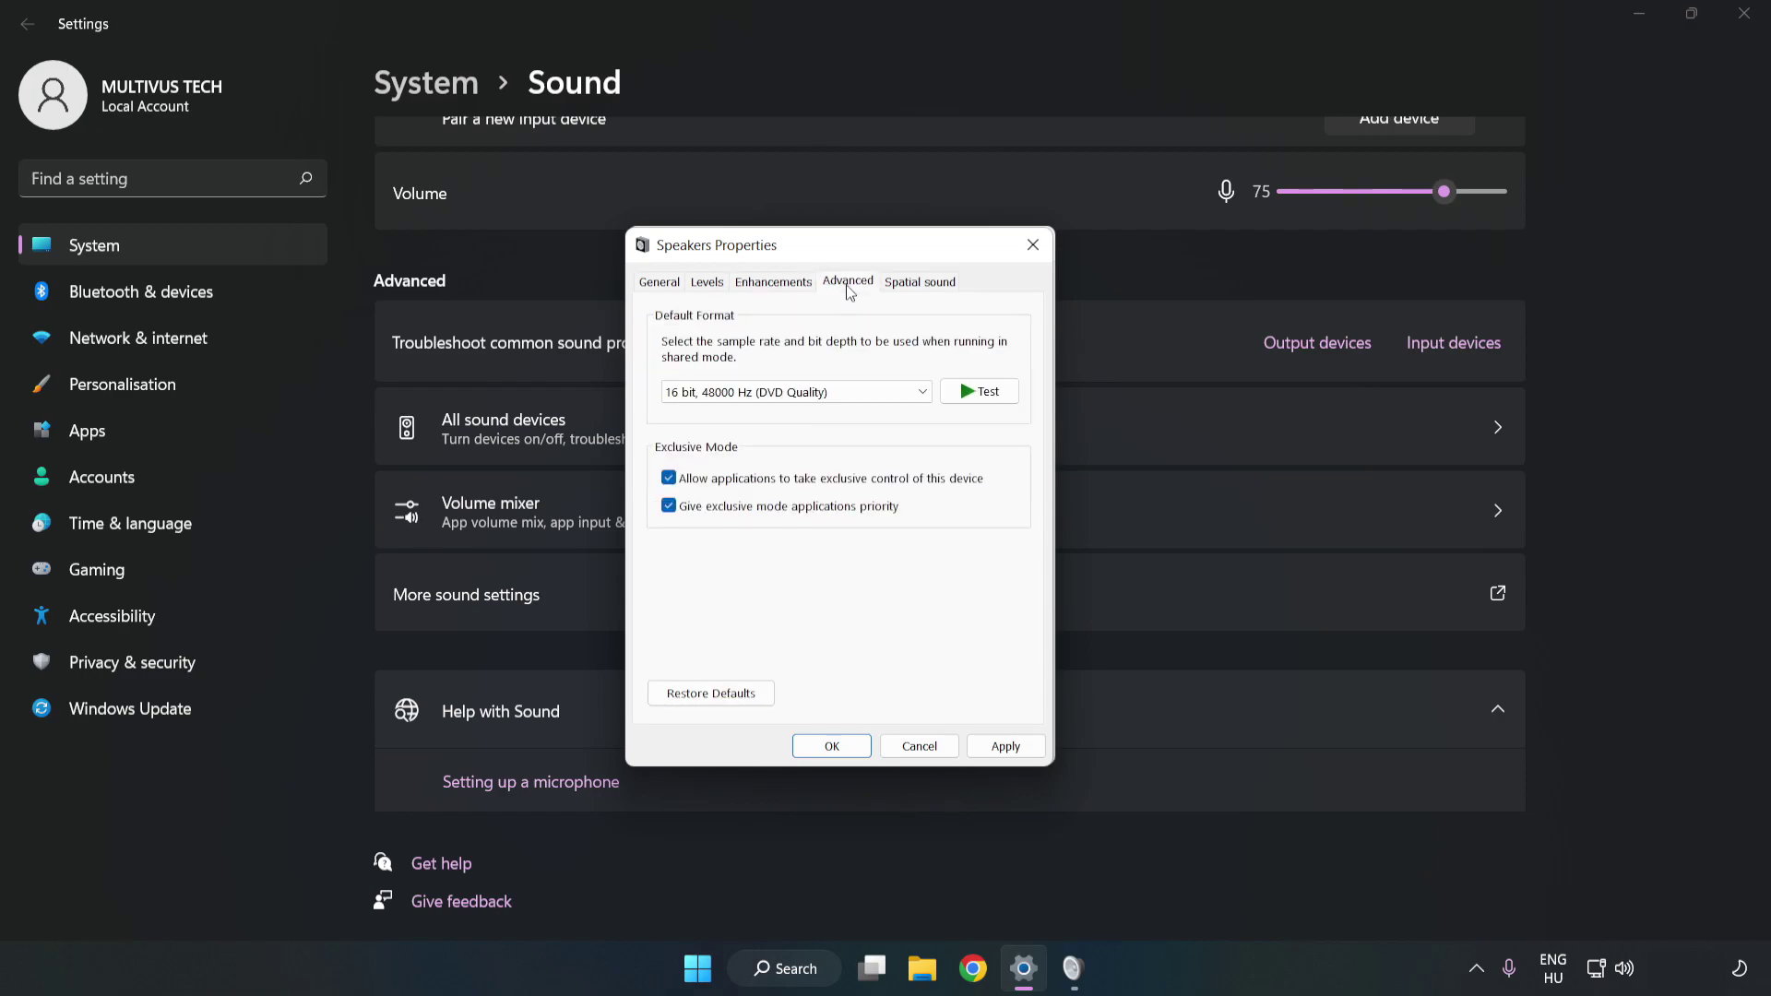
left_click(851, 393)
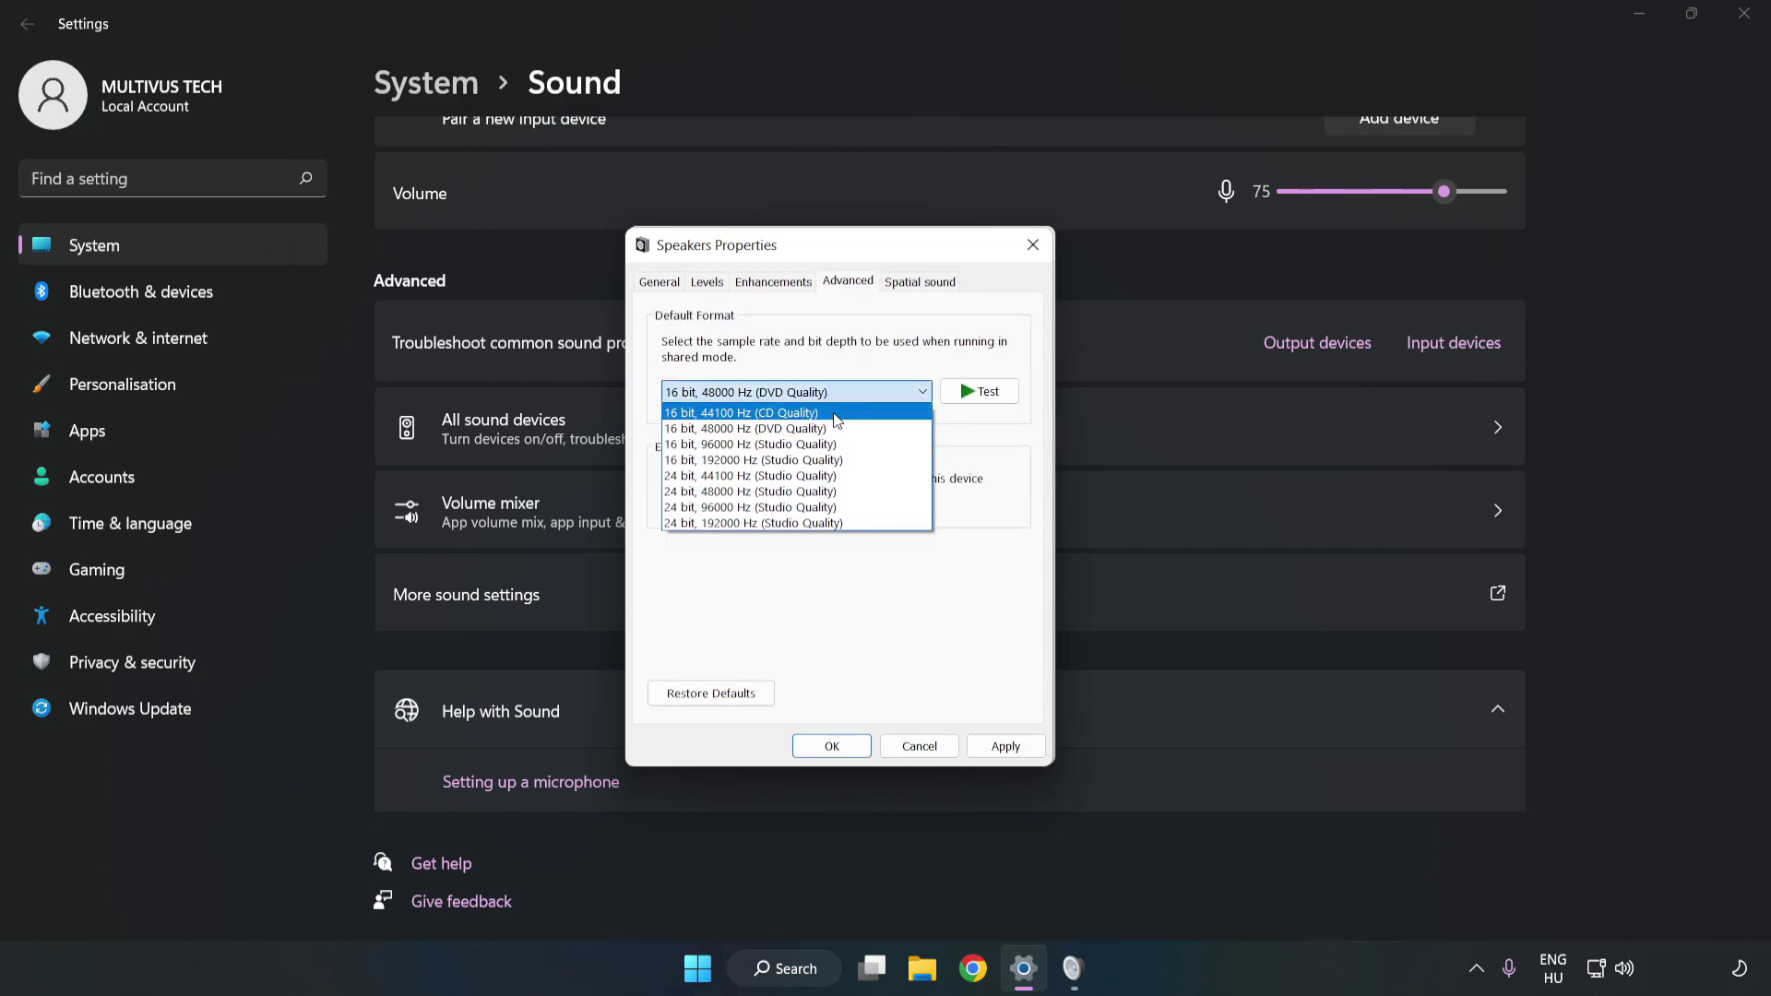
left_click(823, 427)
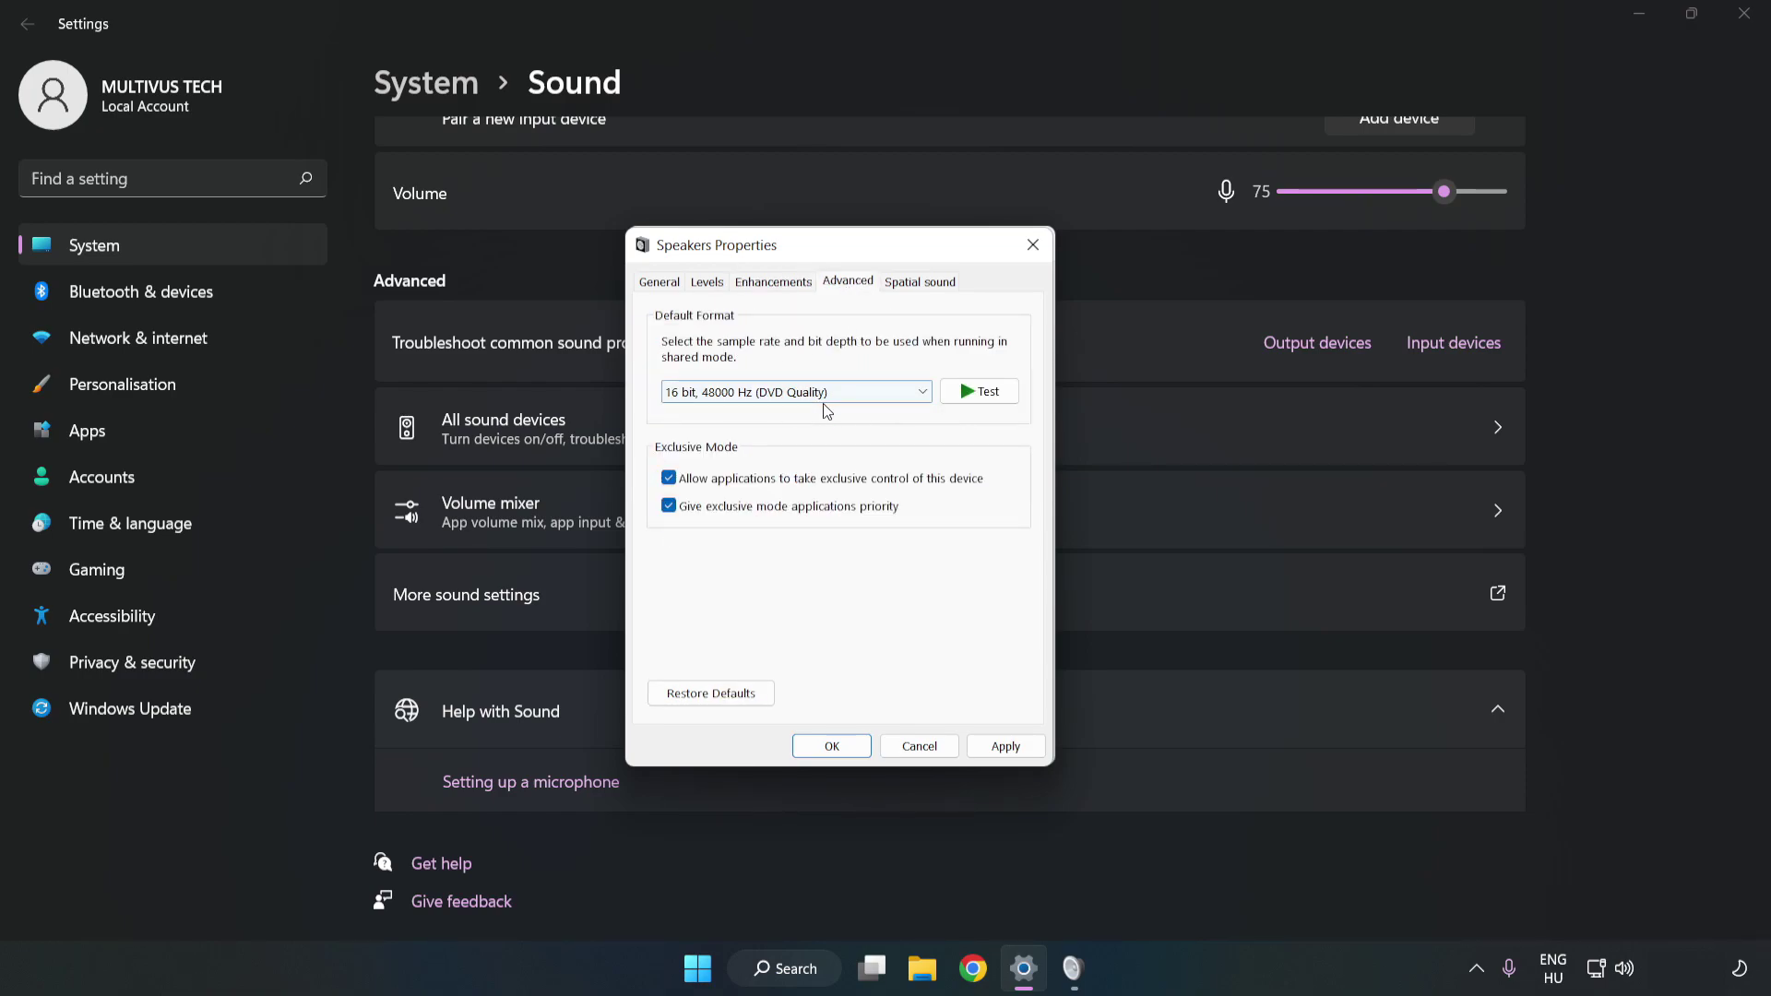
left_click(1008, 748)
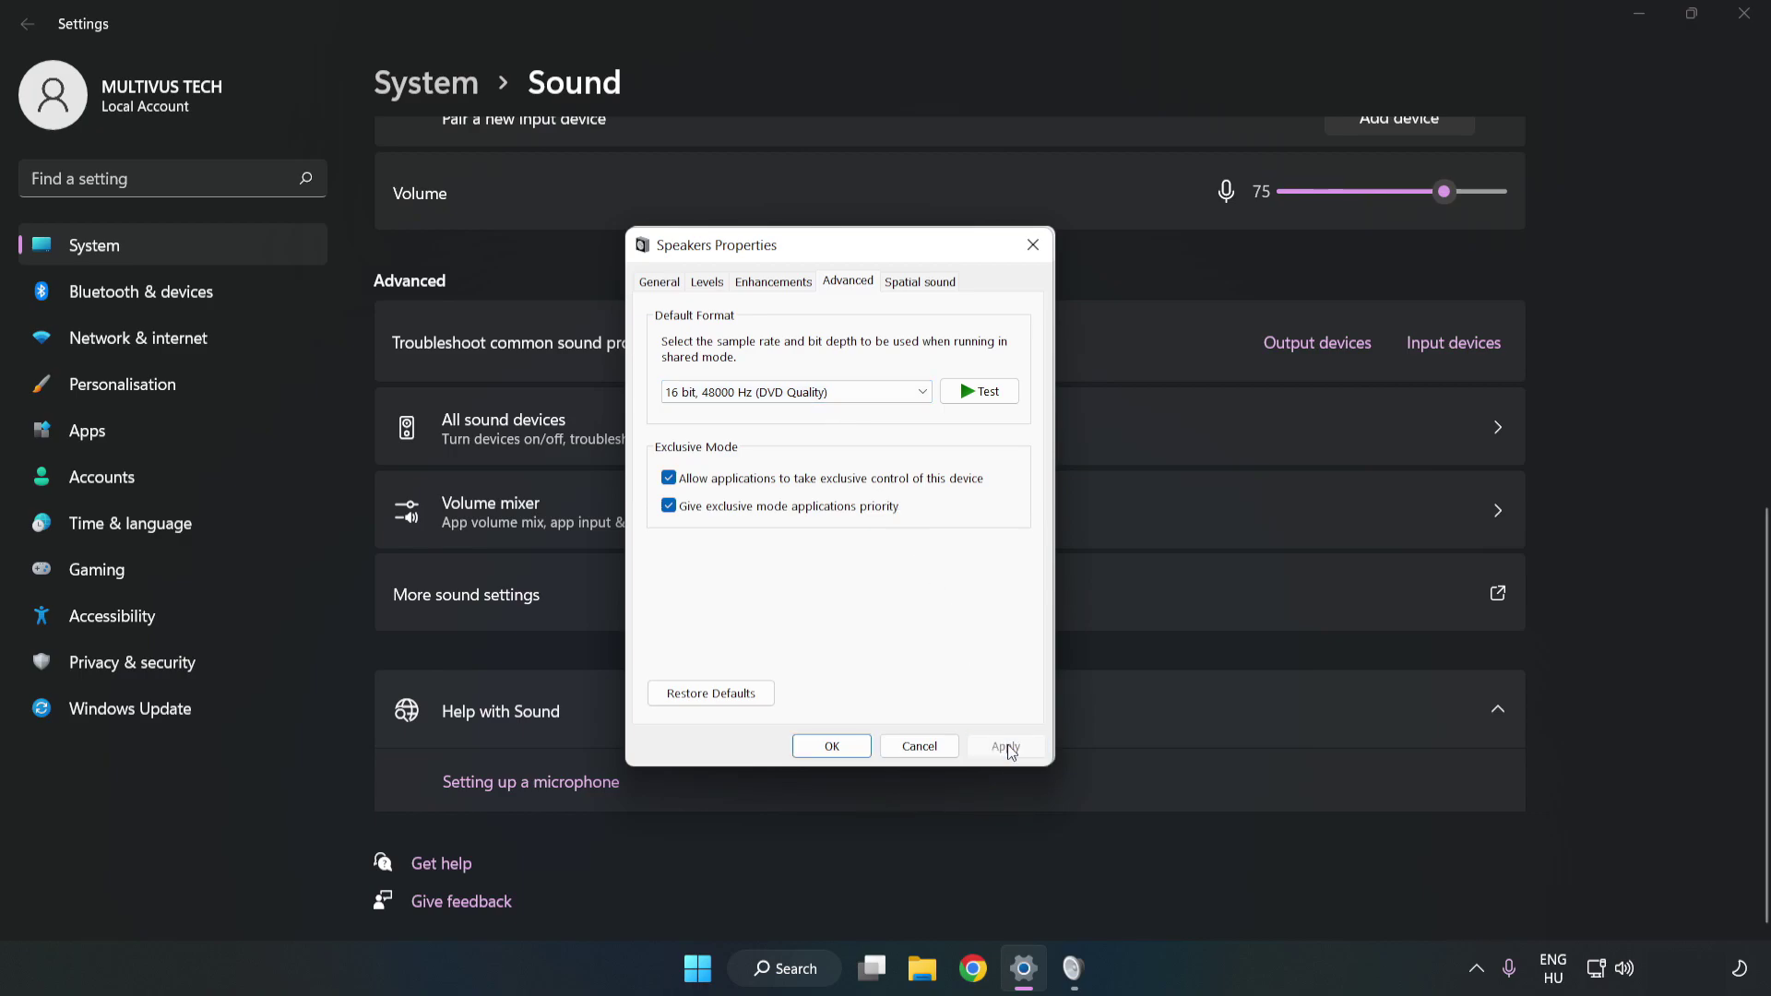
left_click(834, 749)
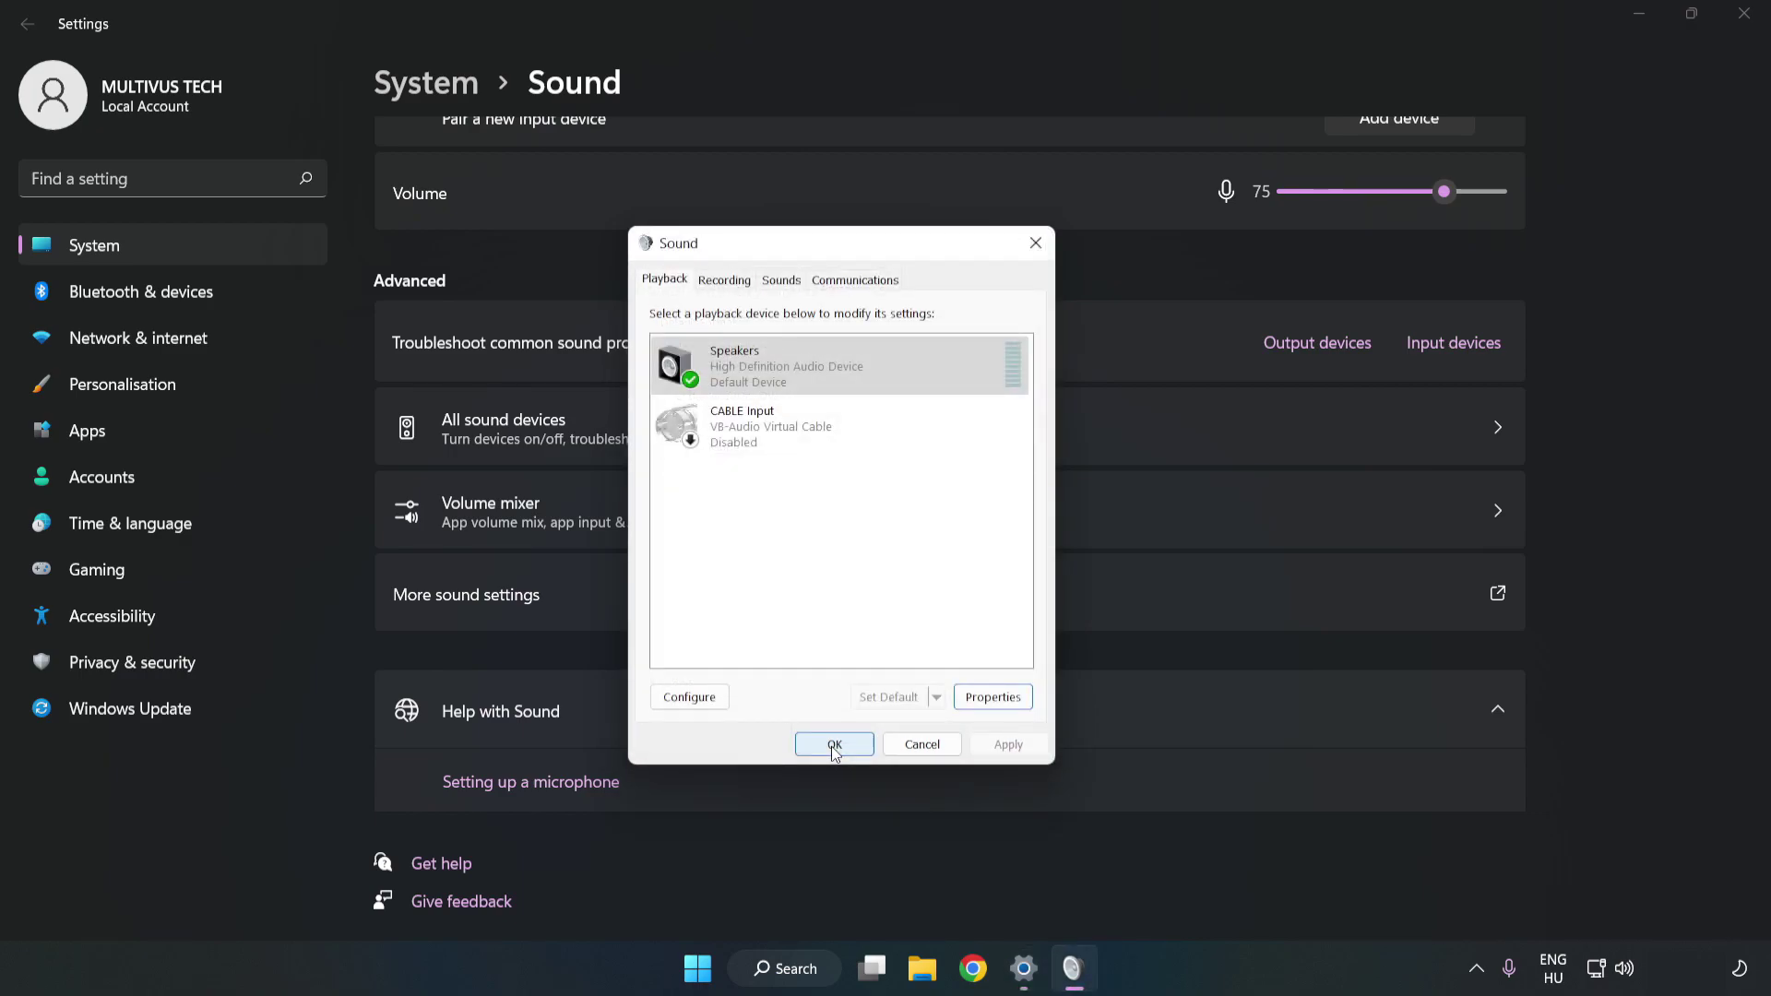
left_click(832, 743)
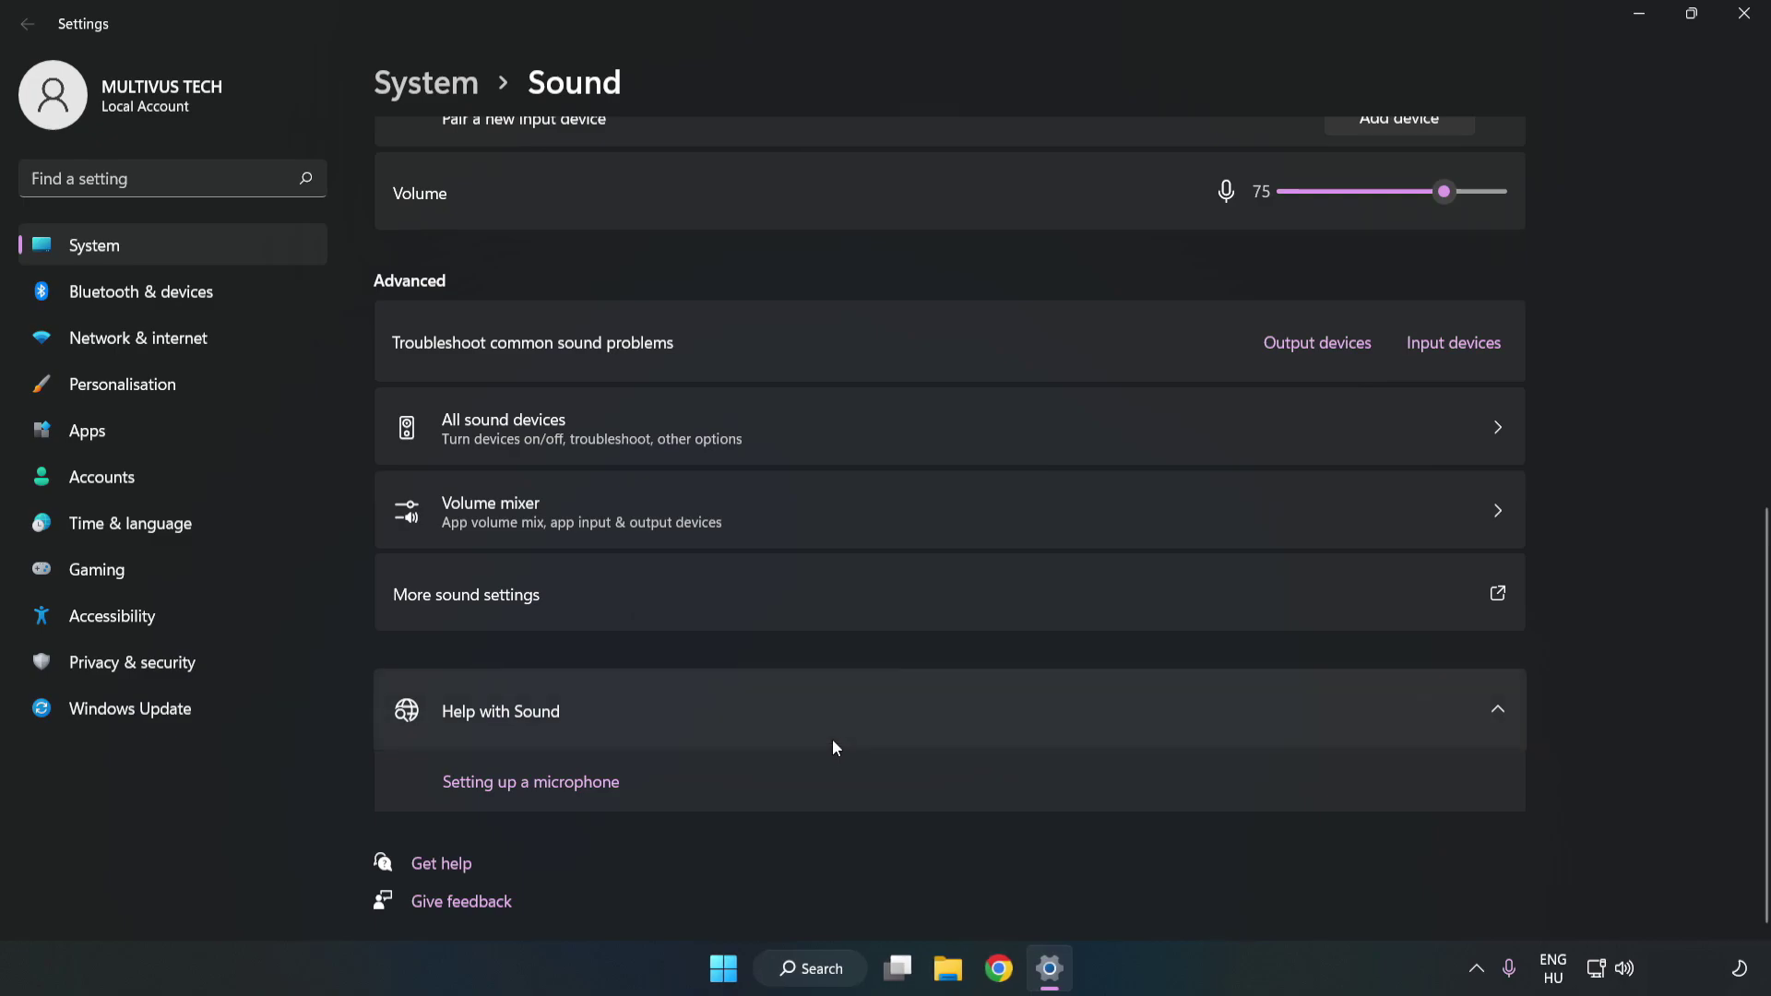
- Close Settings and choose Restart from the Start menu power options
left_click(1742, 15)
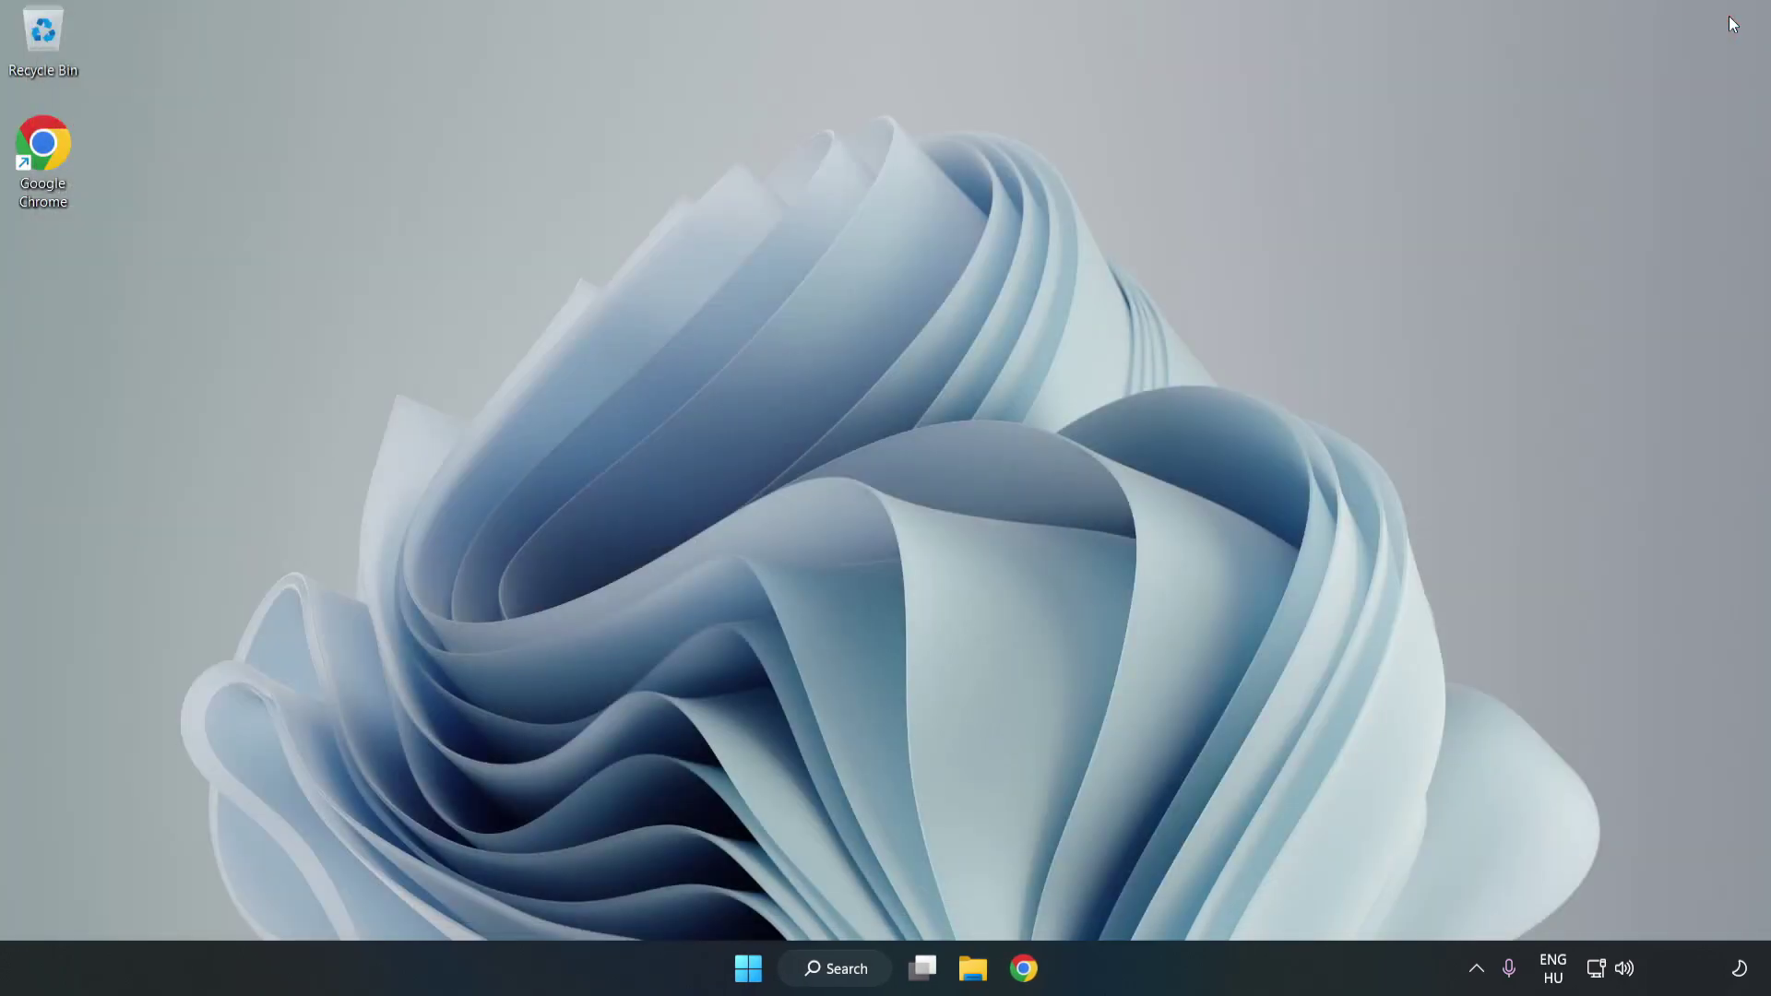
left_click(748, 967)
left_click(1172, 890)
- Search for Device Manager and launch it from the best match
left_click(872, 972)
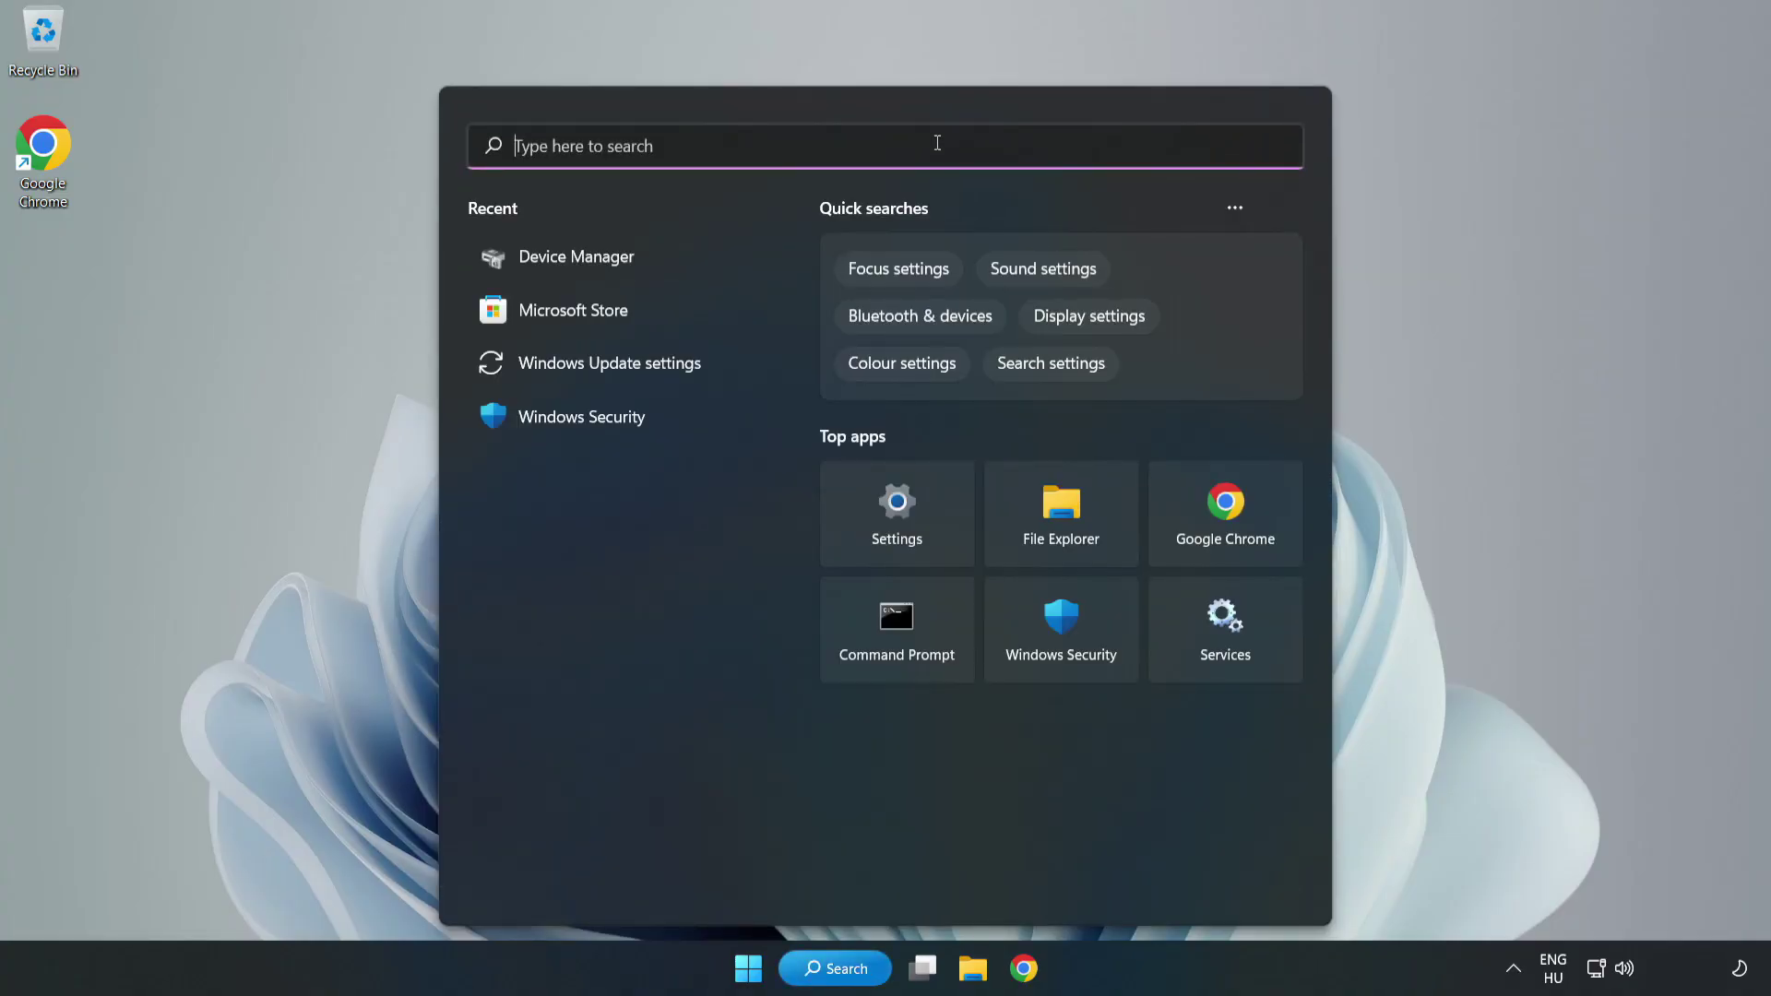
type("device mag")
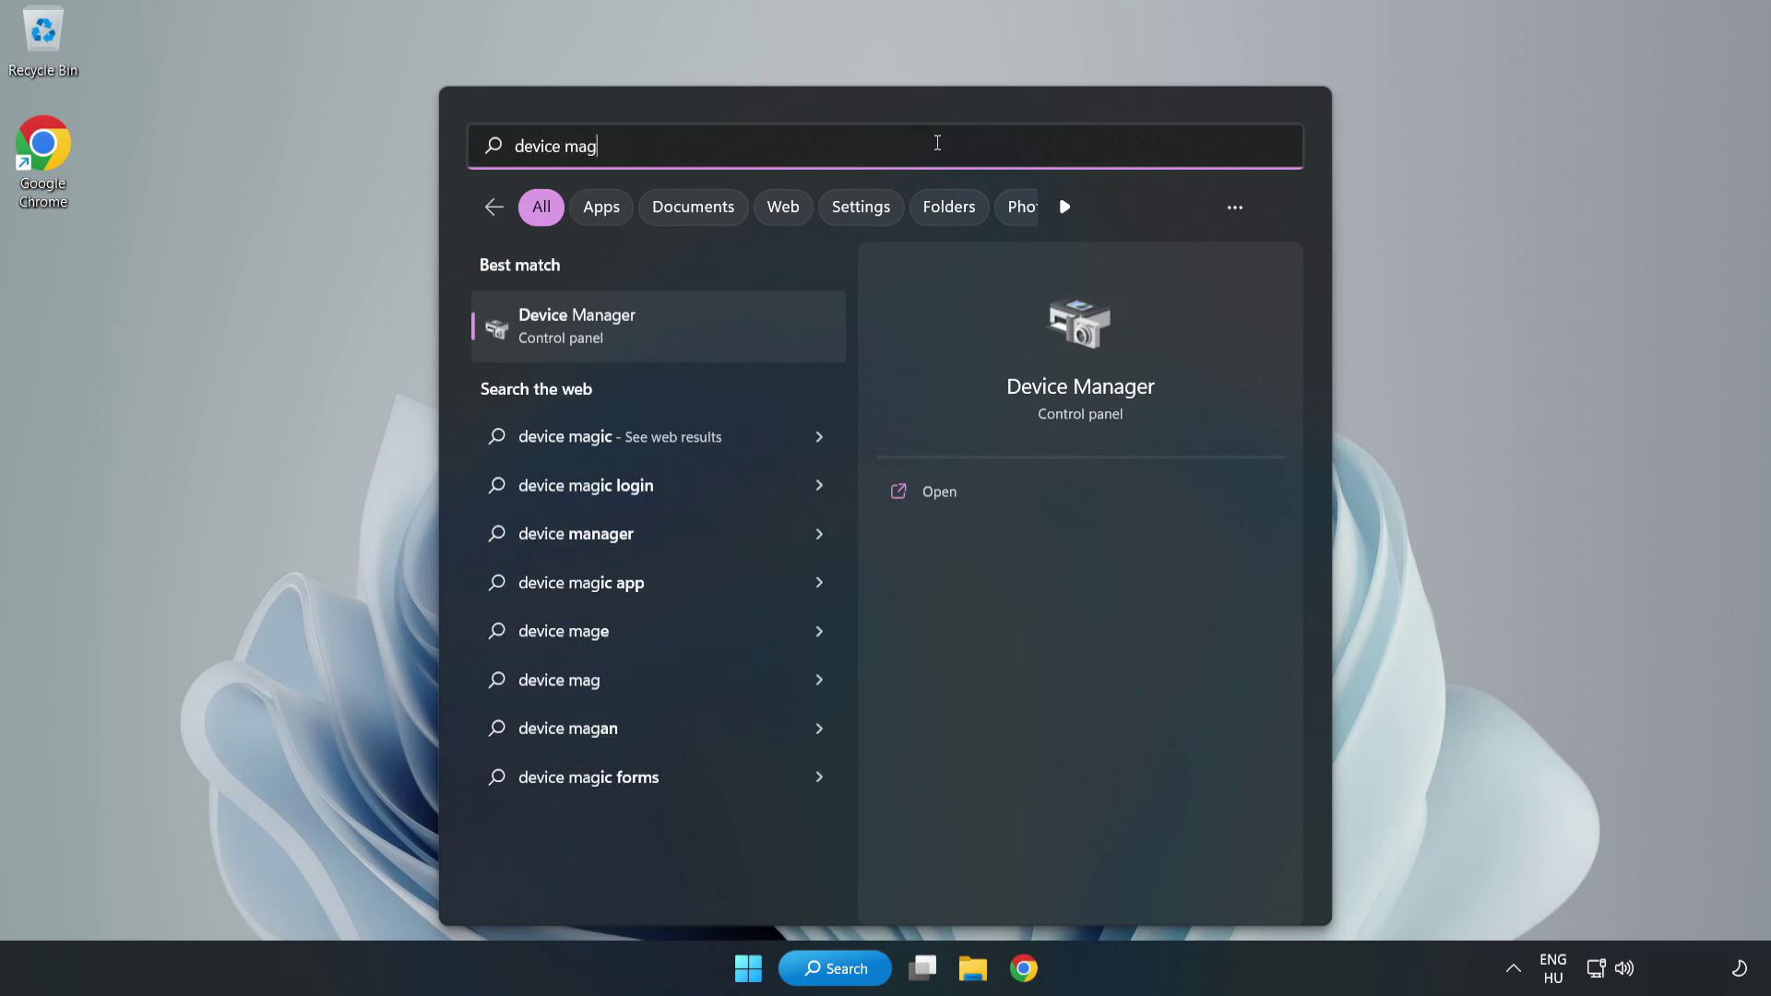
key("BackSpace")
type("nager")
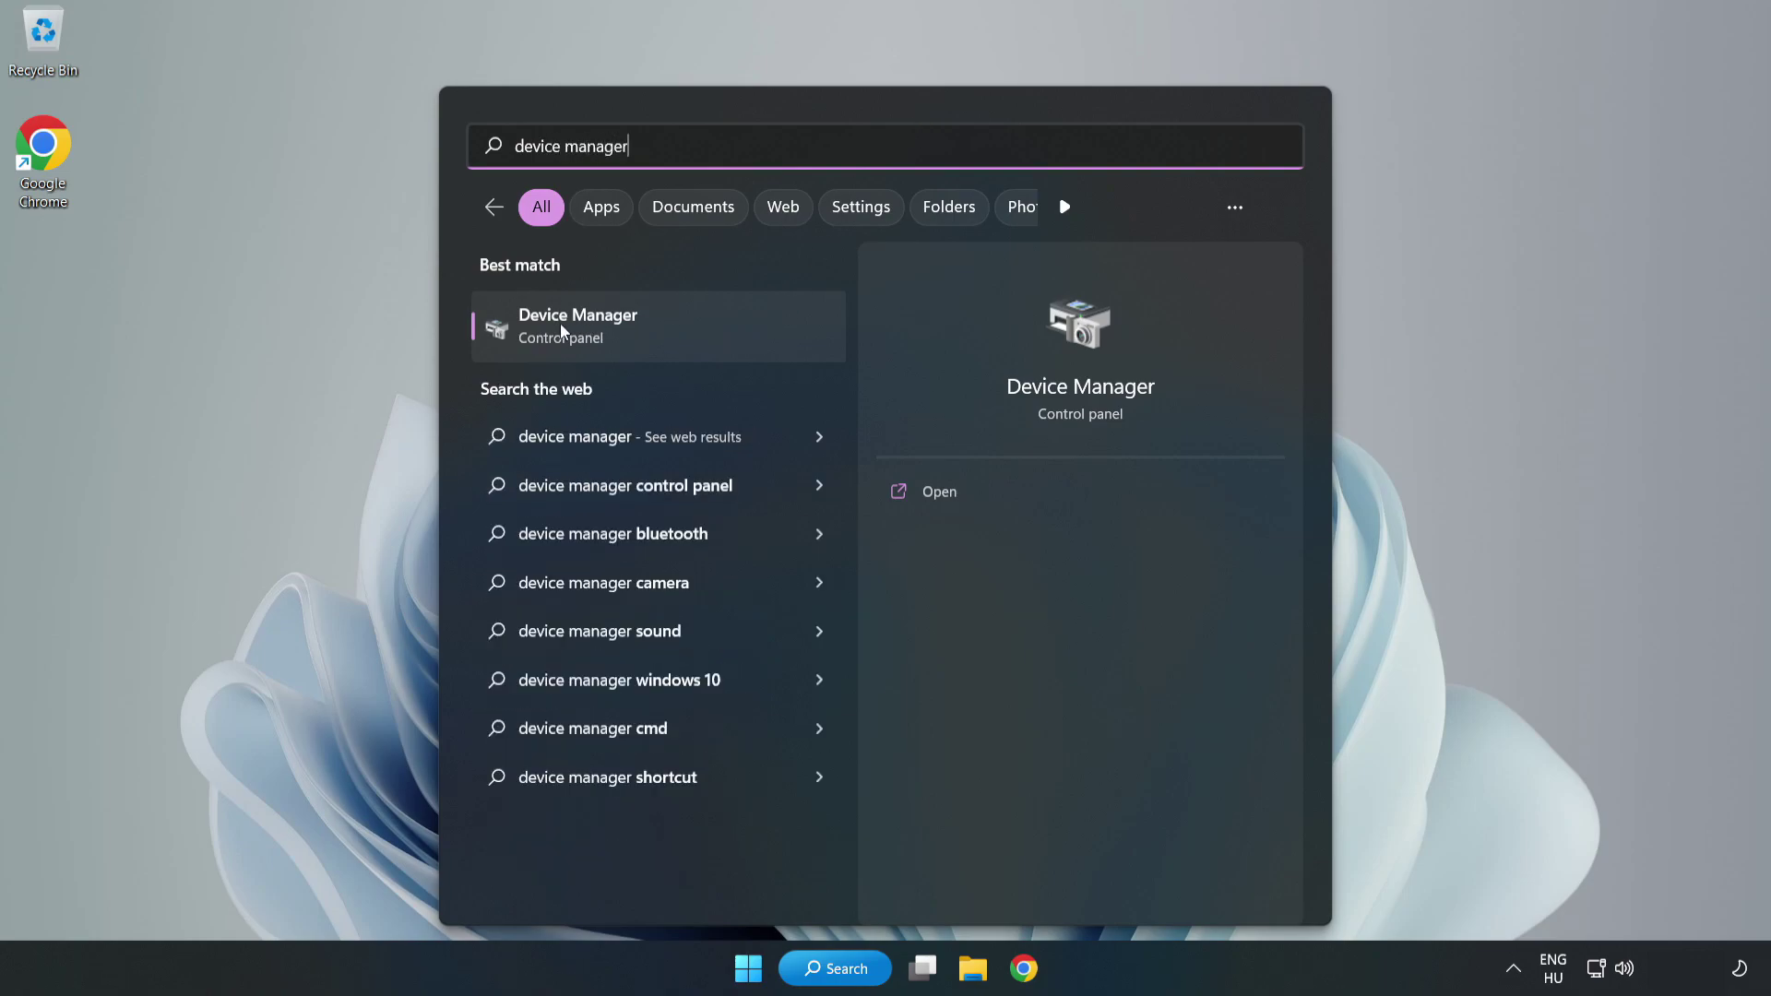
left_click(686, 333)
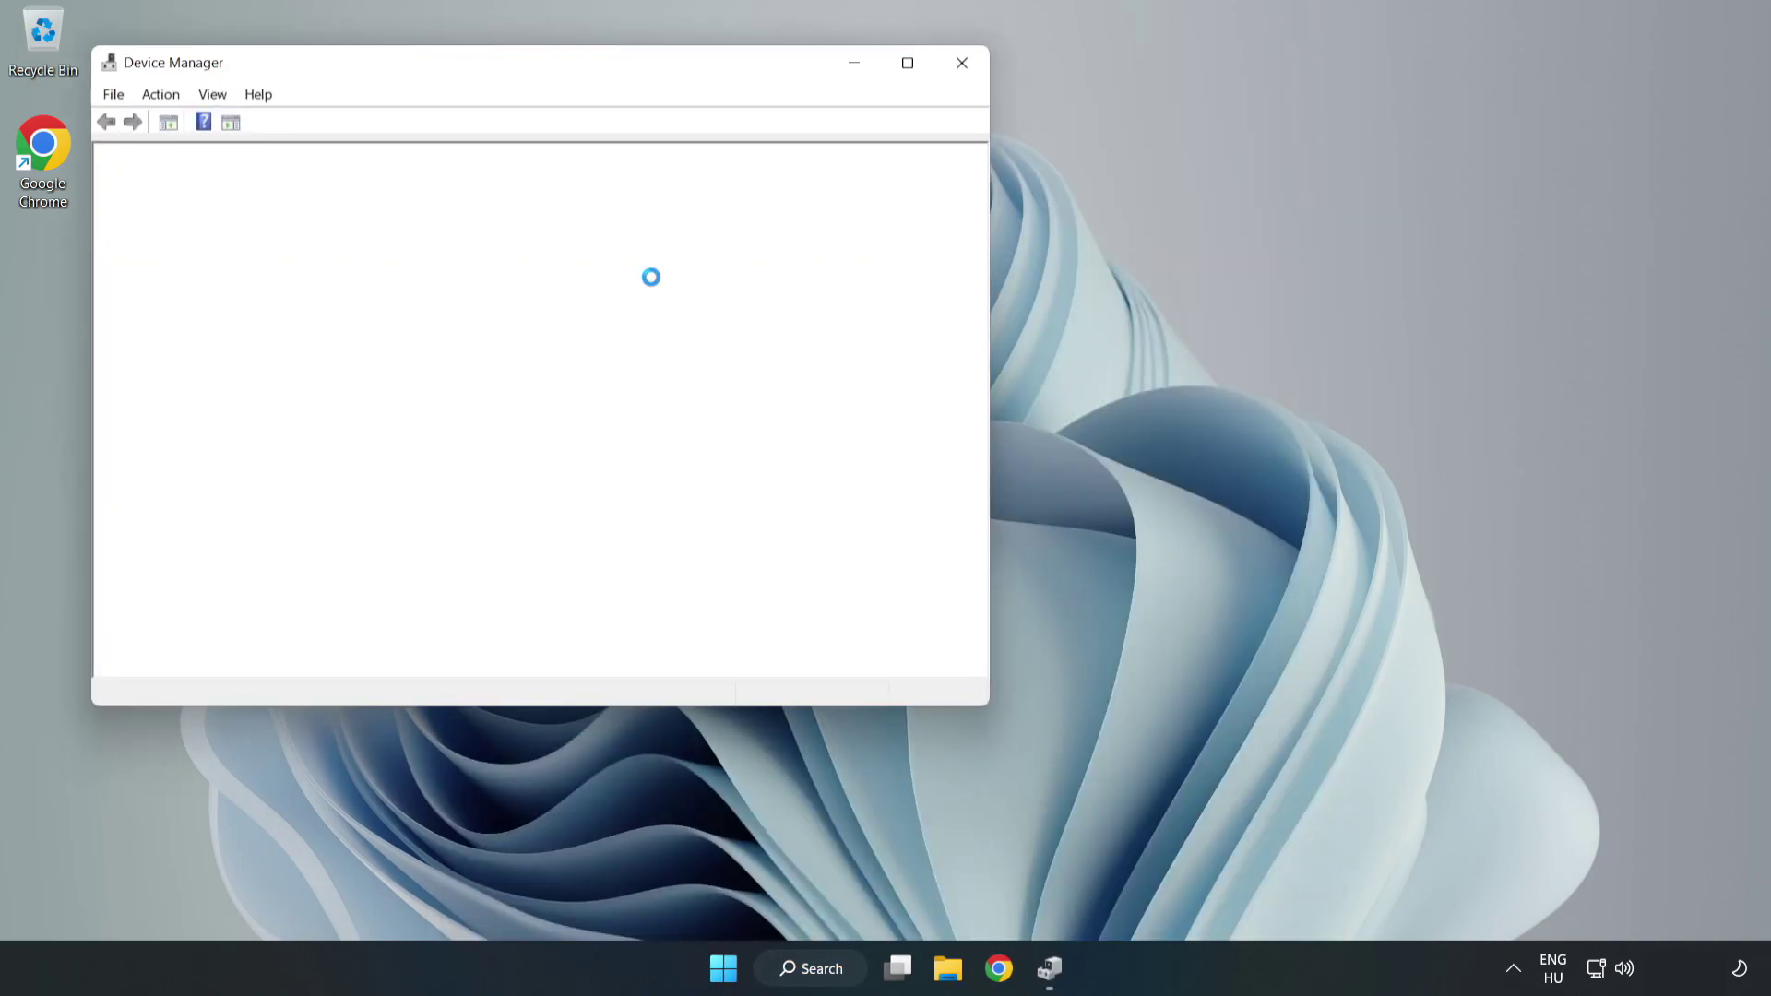
- Under Sound, video and game controllers, start Update driver for High Definition Audio Device
left_click_drag(498, 71, 807, 139)
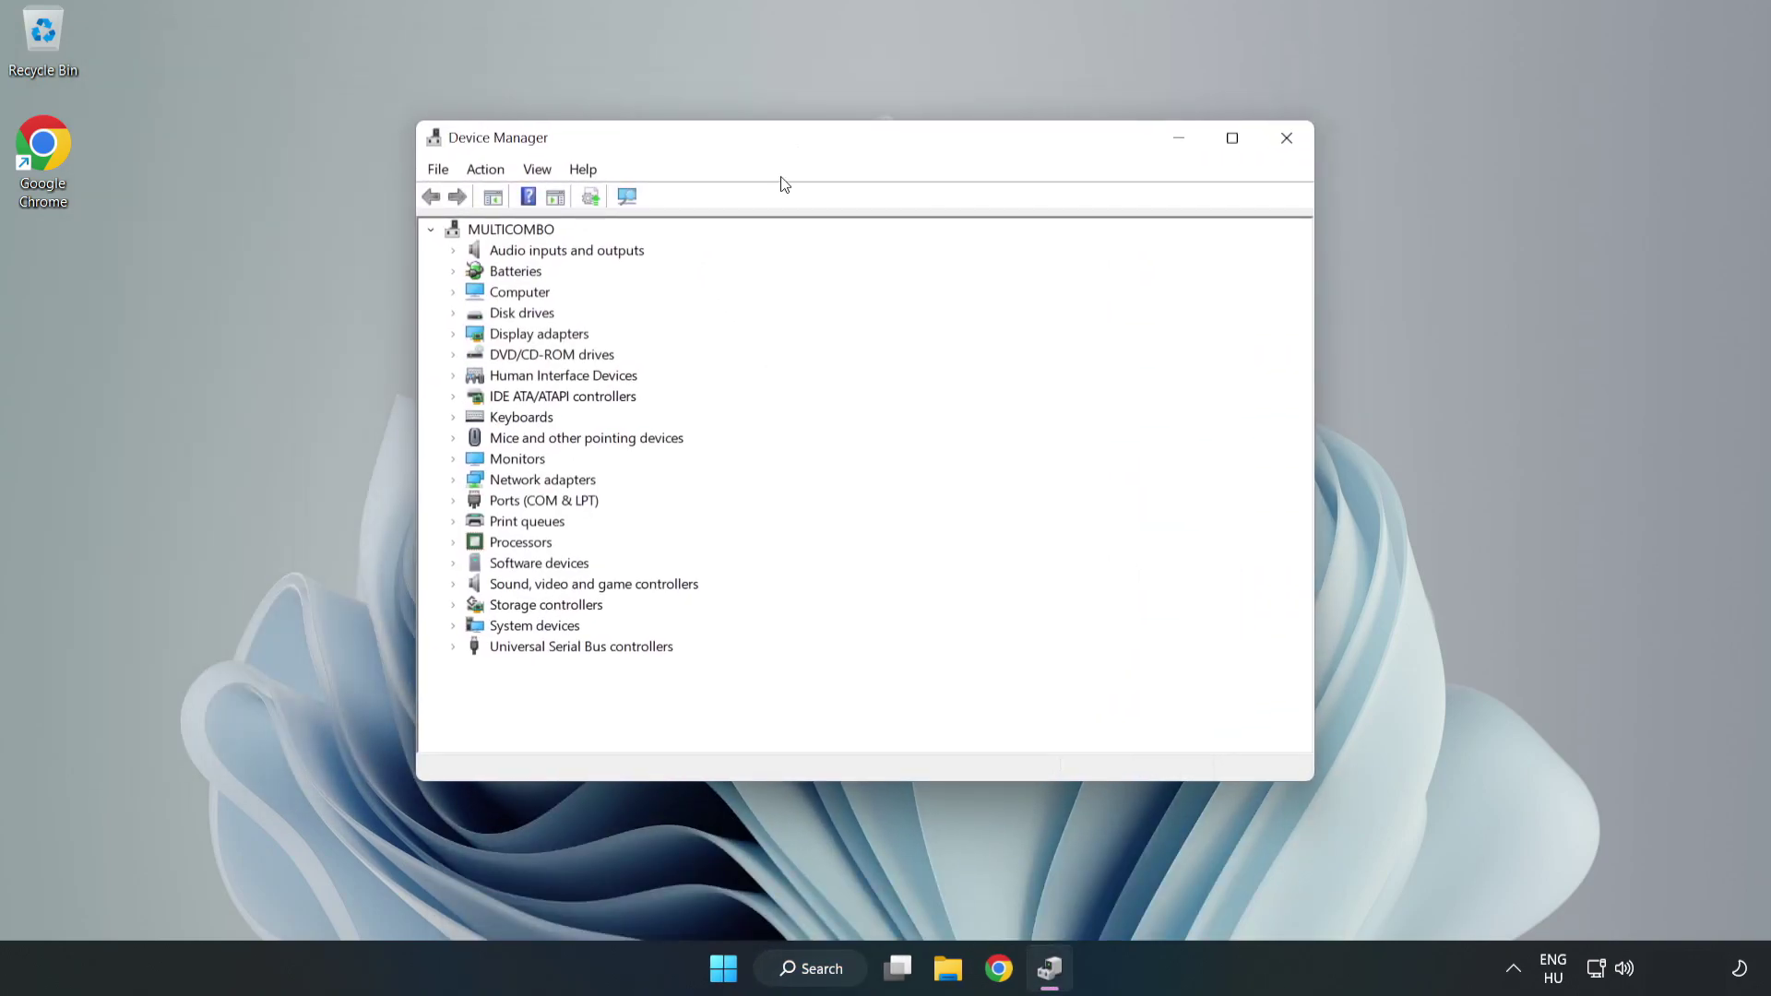
left_click(494, 589)
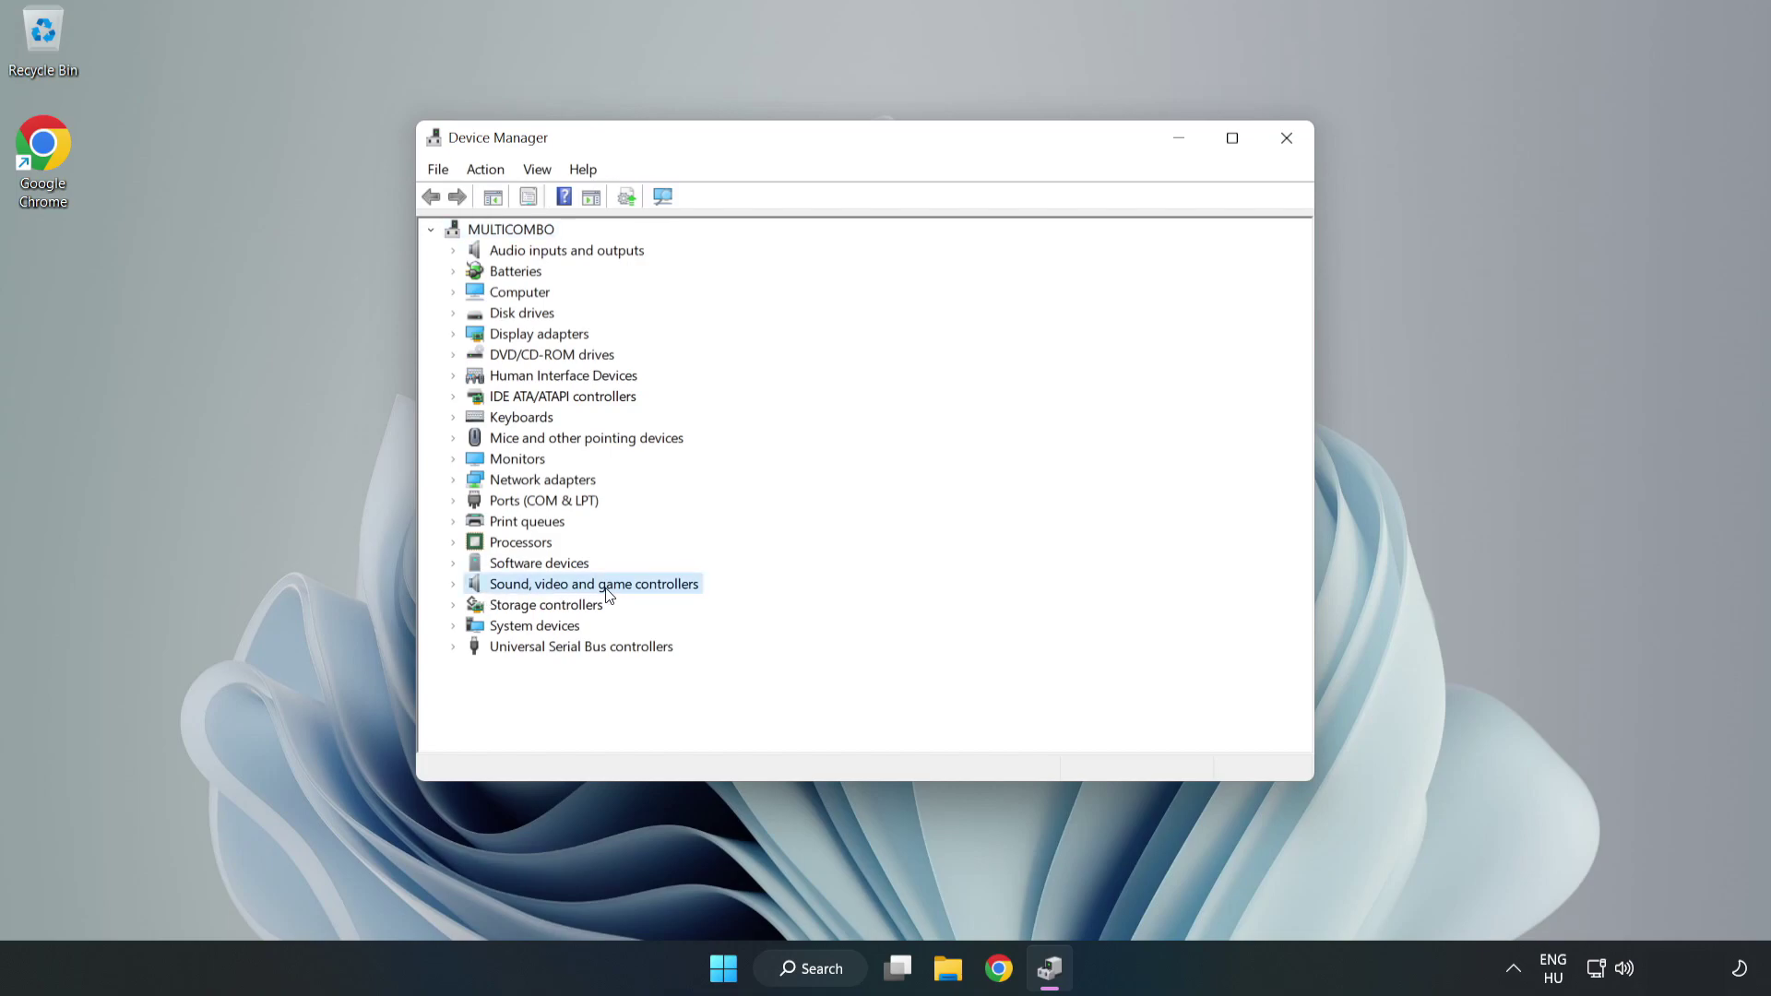
left_click(455, 587)
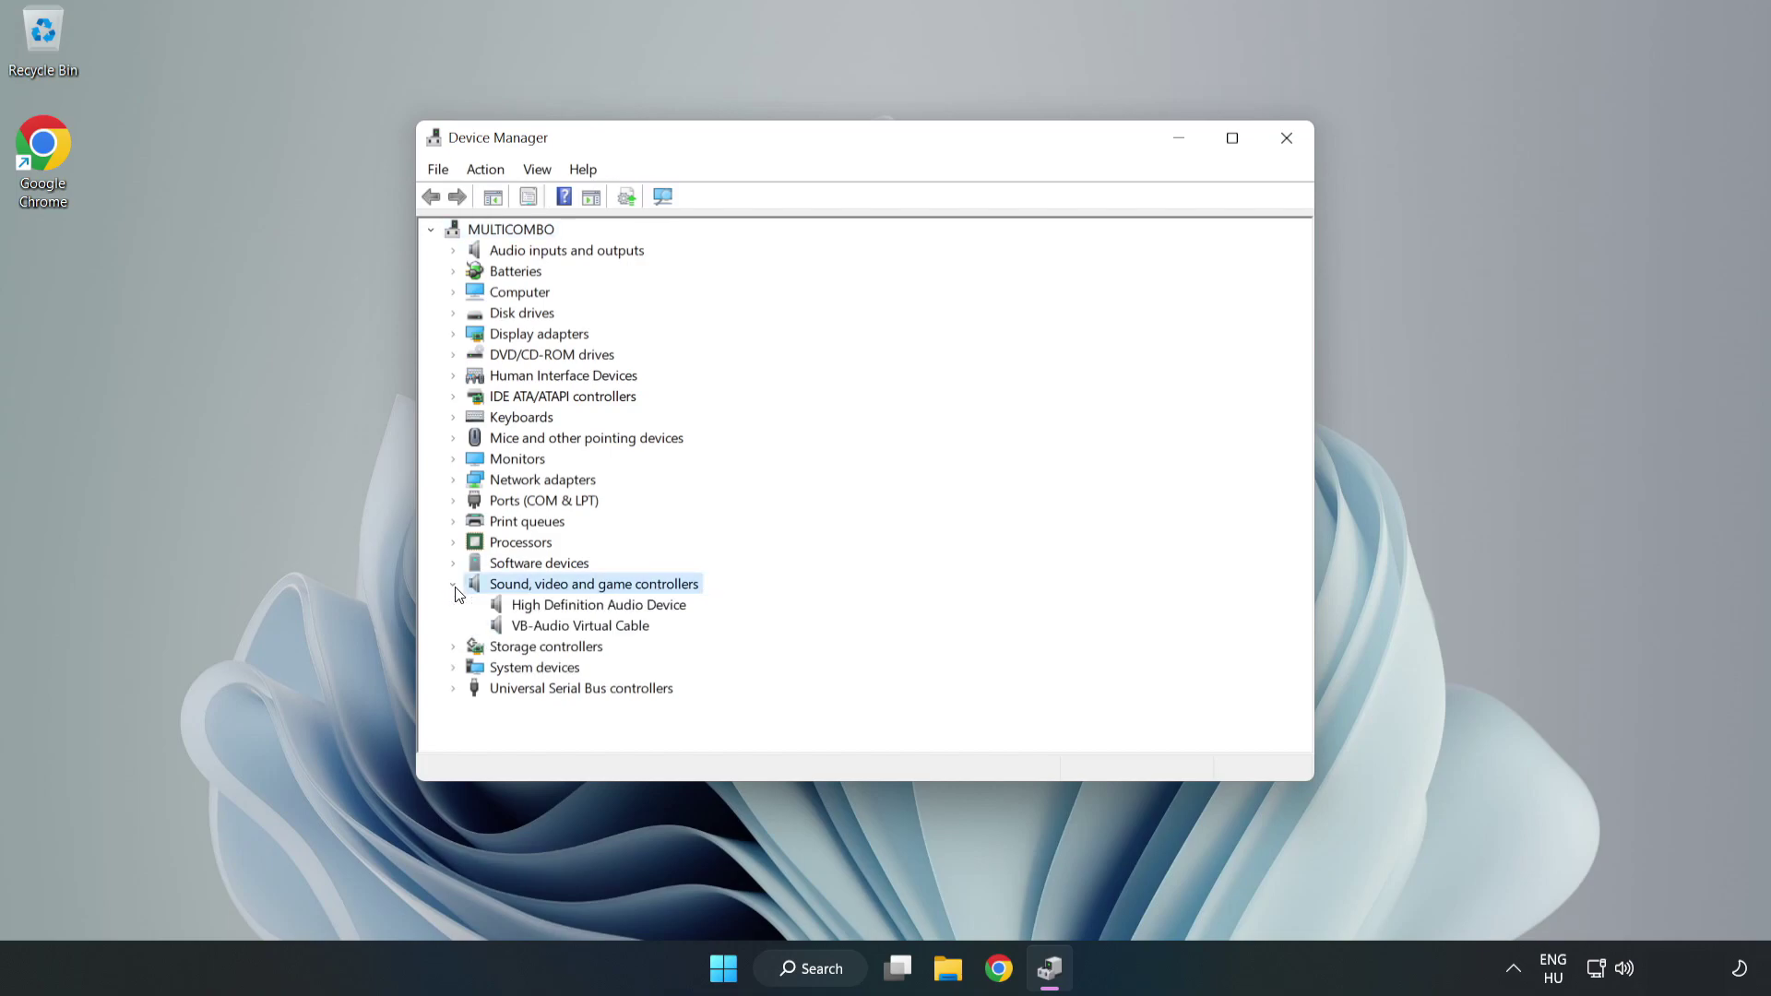
left_click(541, 605)
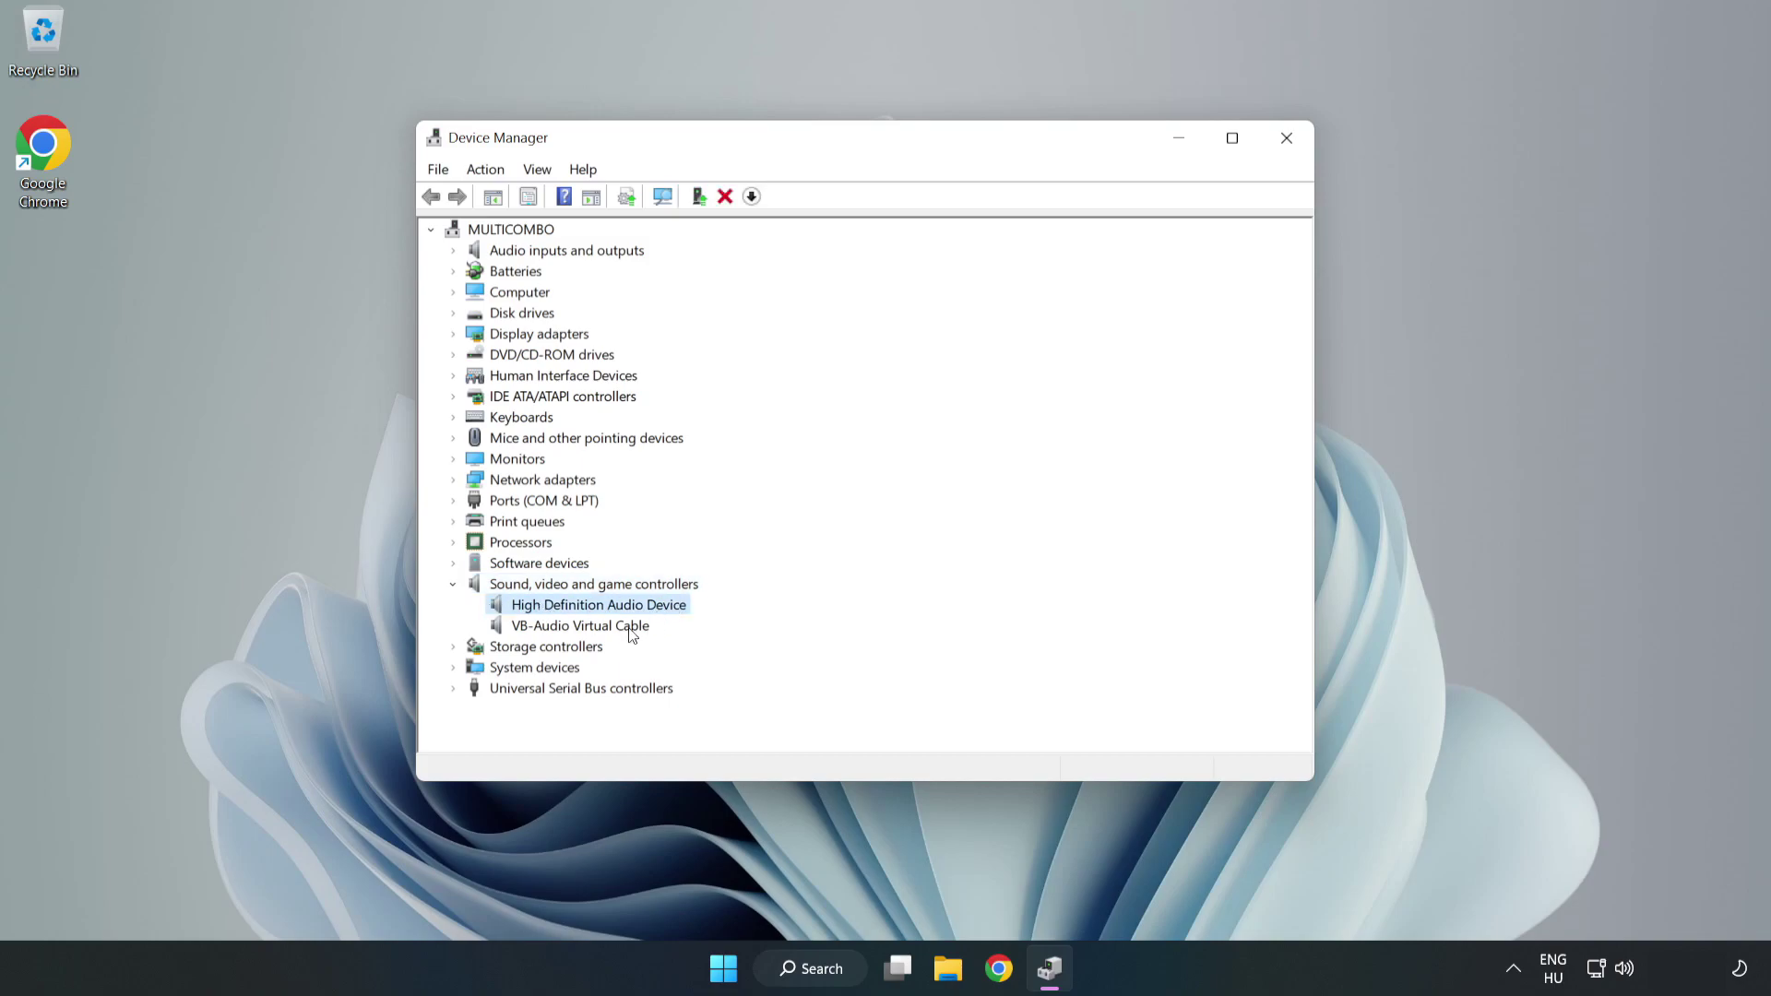
right_click(657, 612)
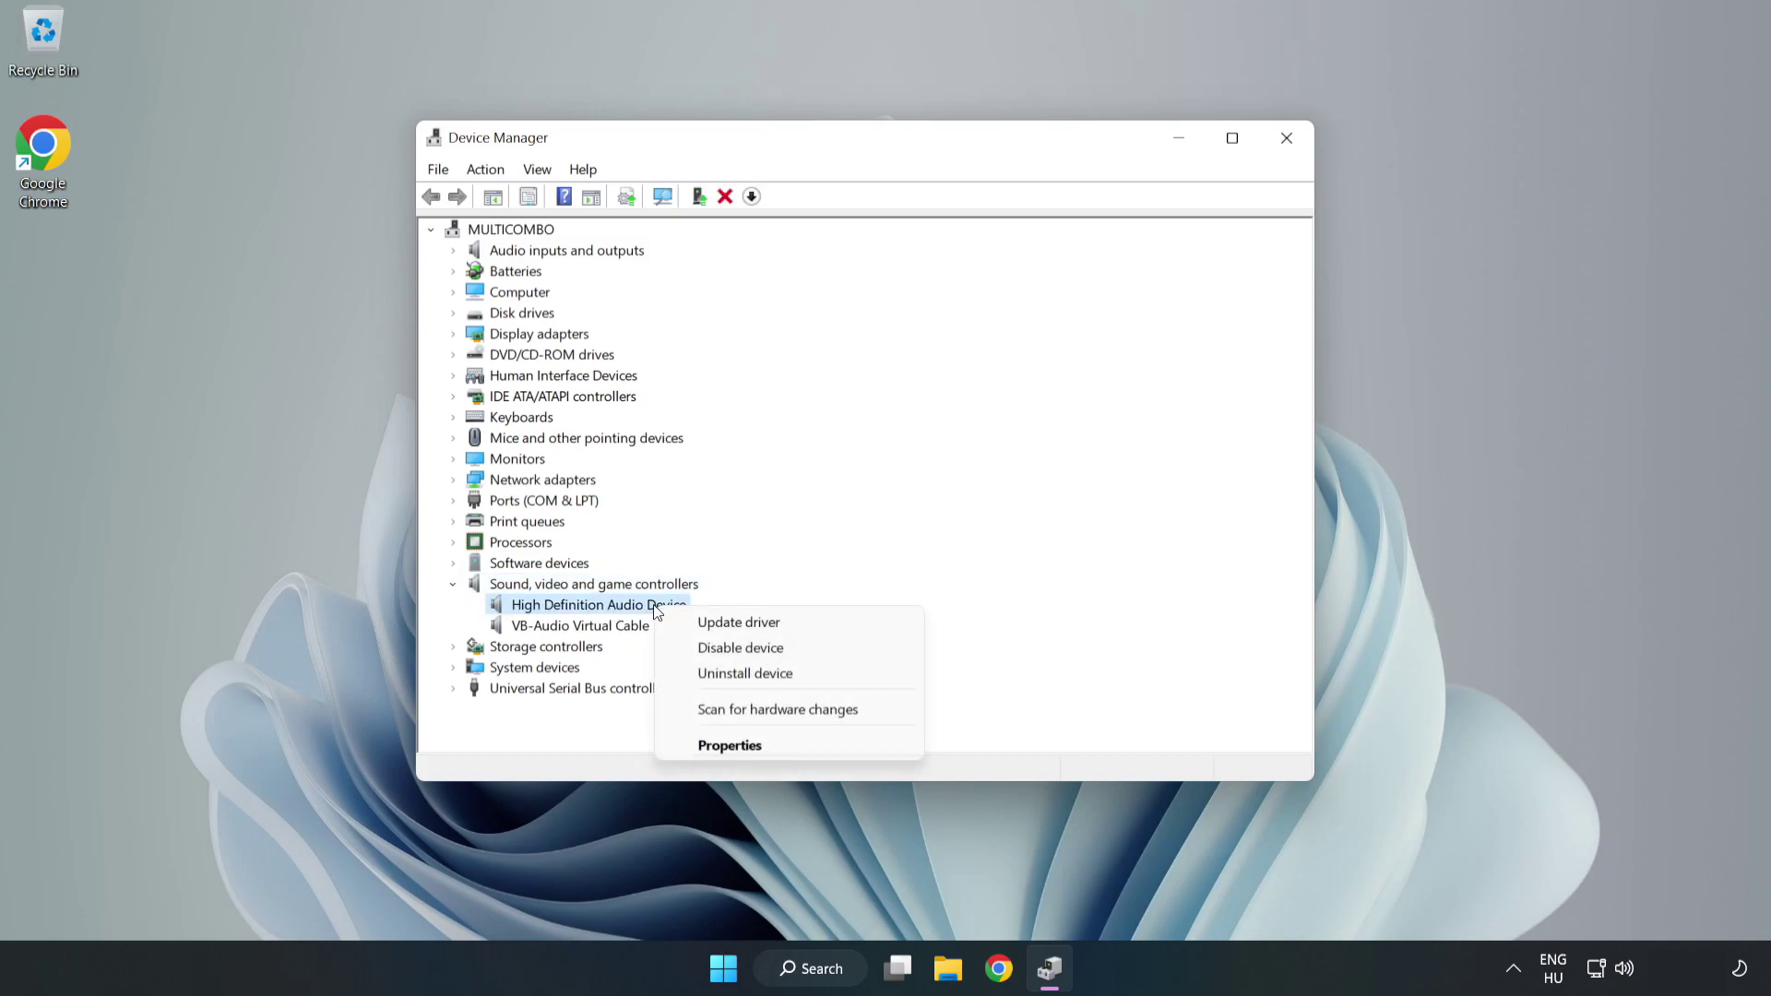
left_click(804, 622)
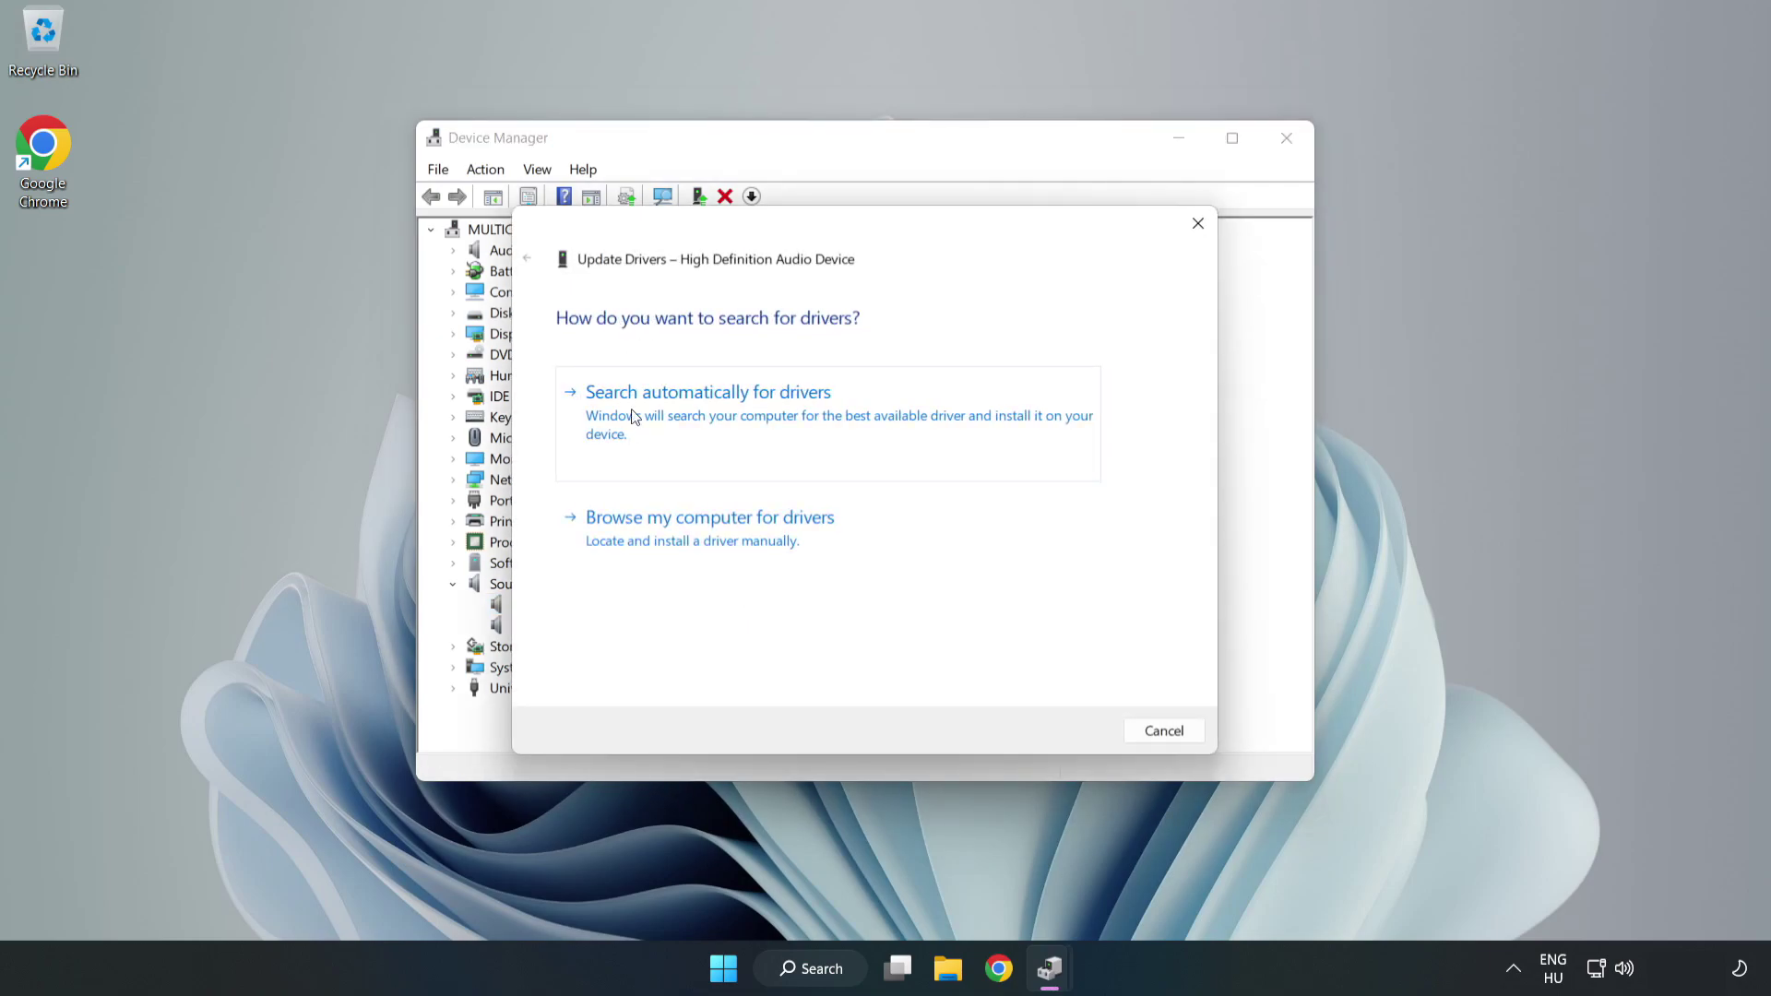
- Browse the computer's own driver list and select High Definition Audio Device
left_click(771, 542)
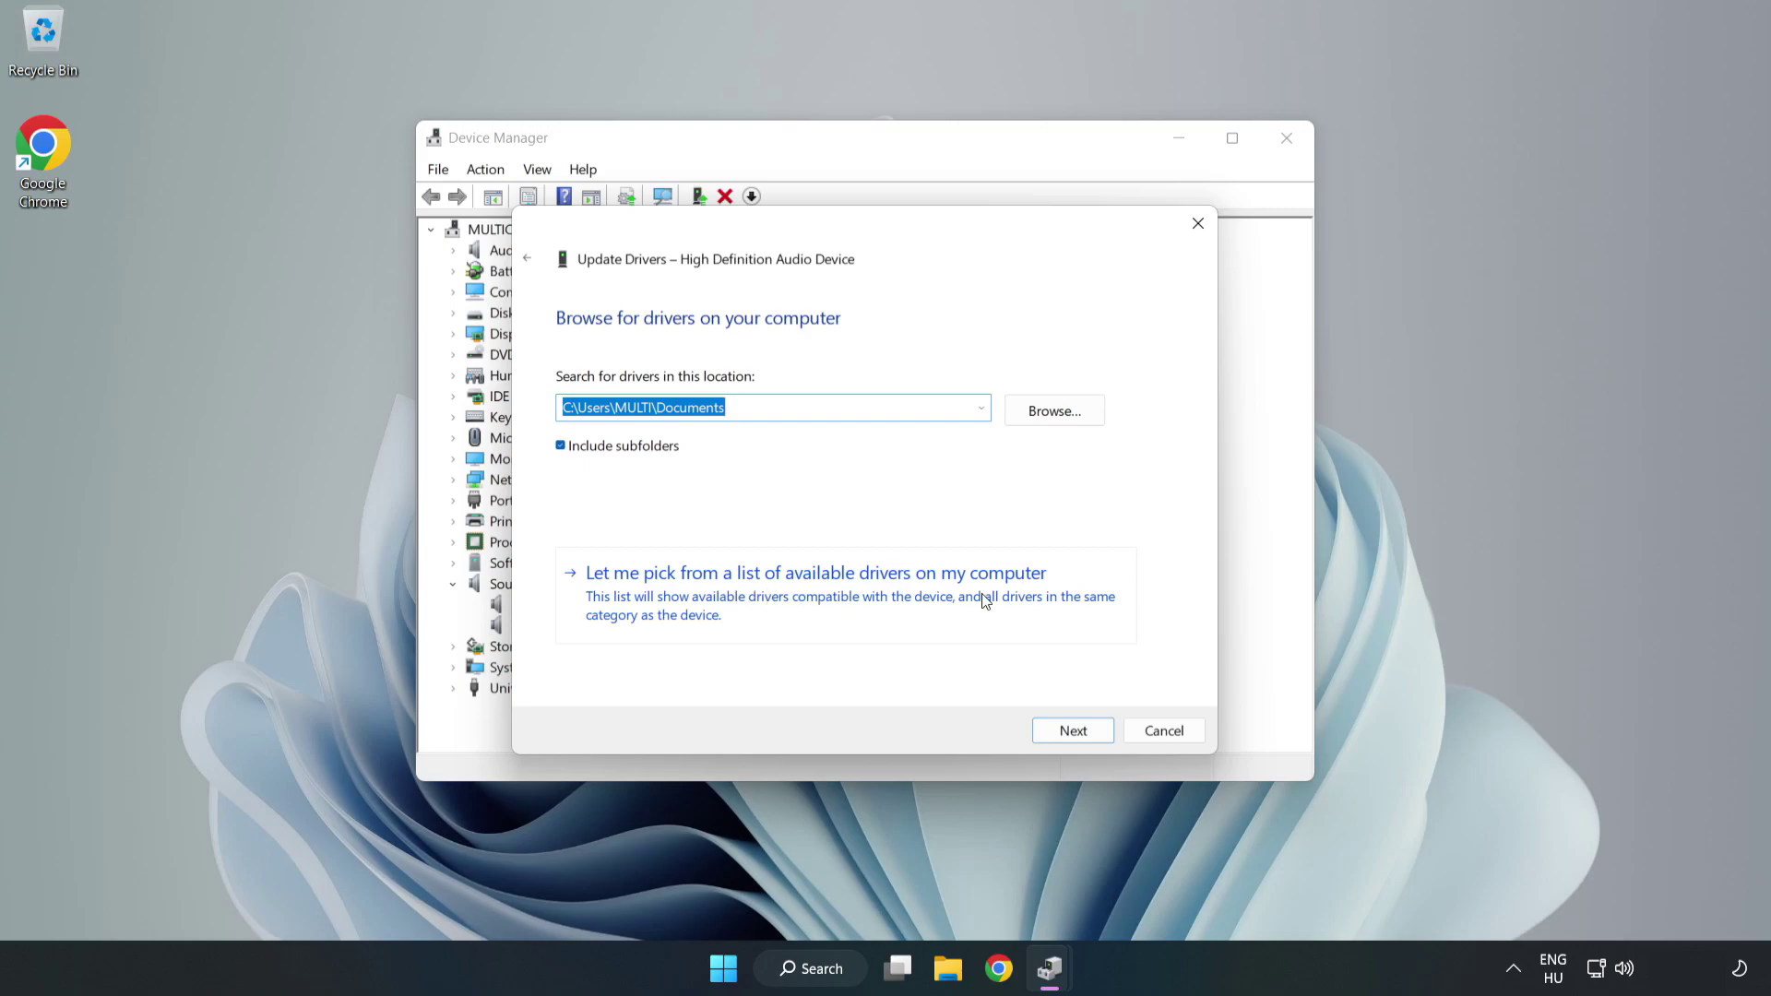
left_click(921, 604)
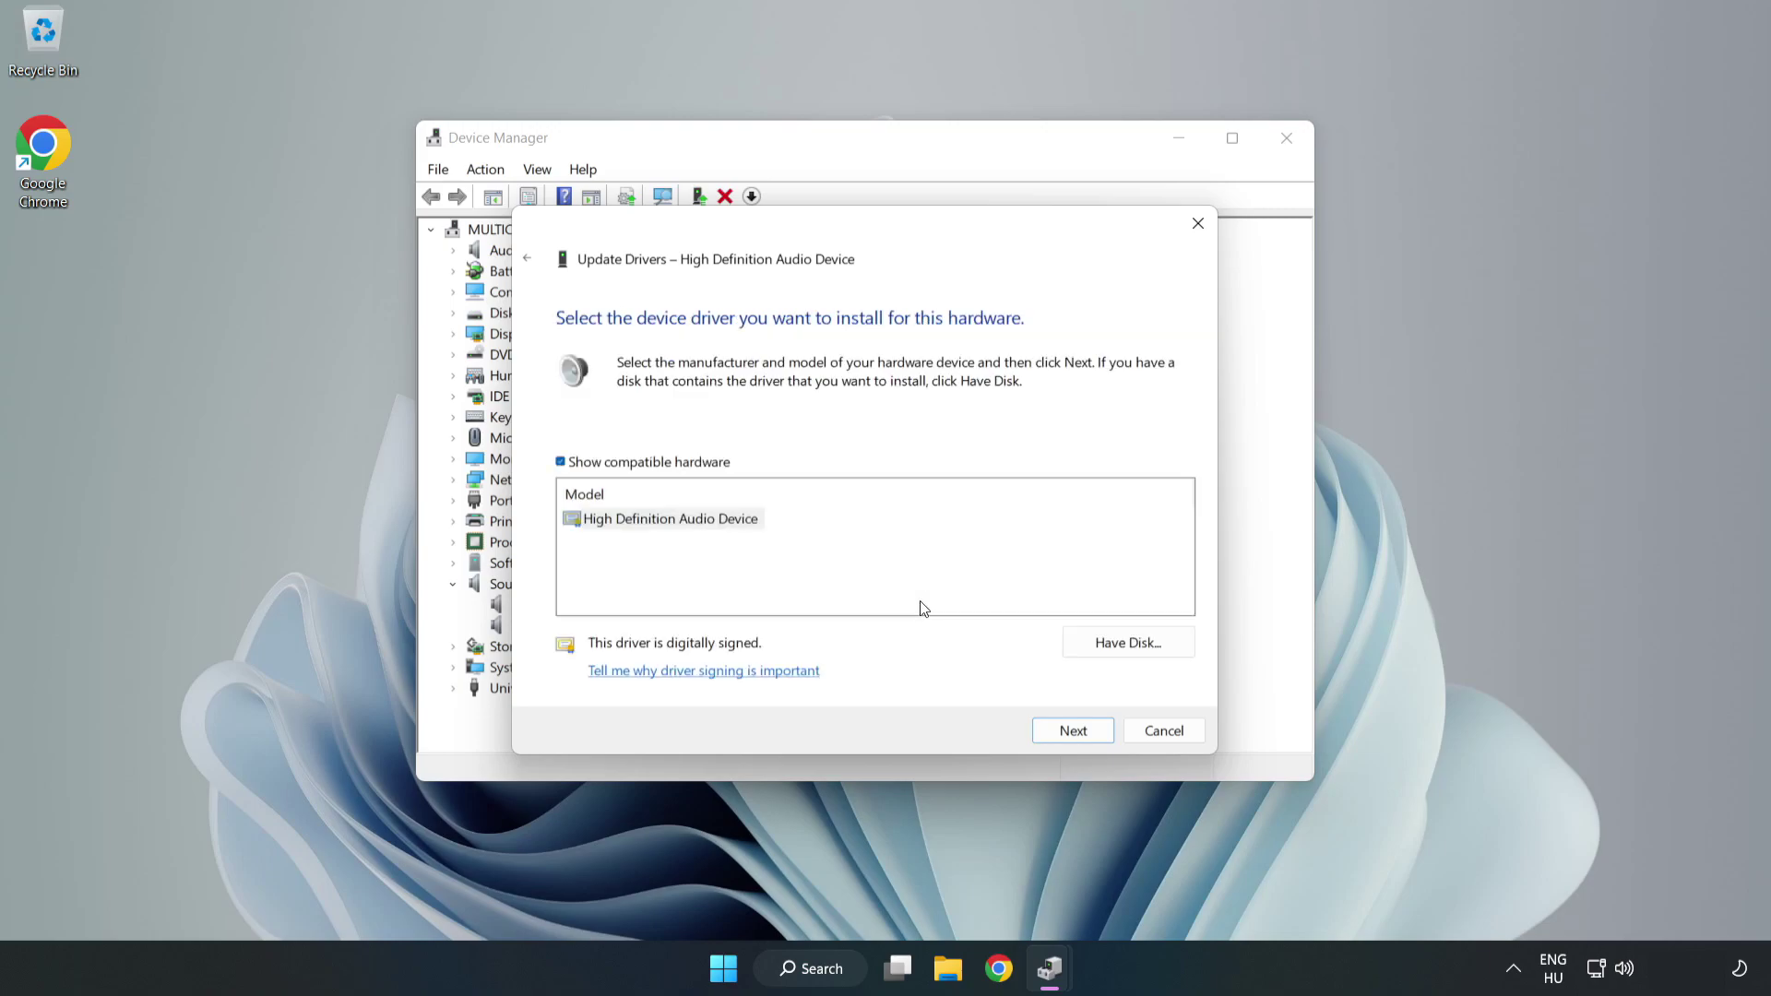
left_click(592, 522)
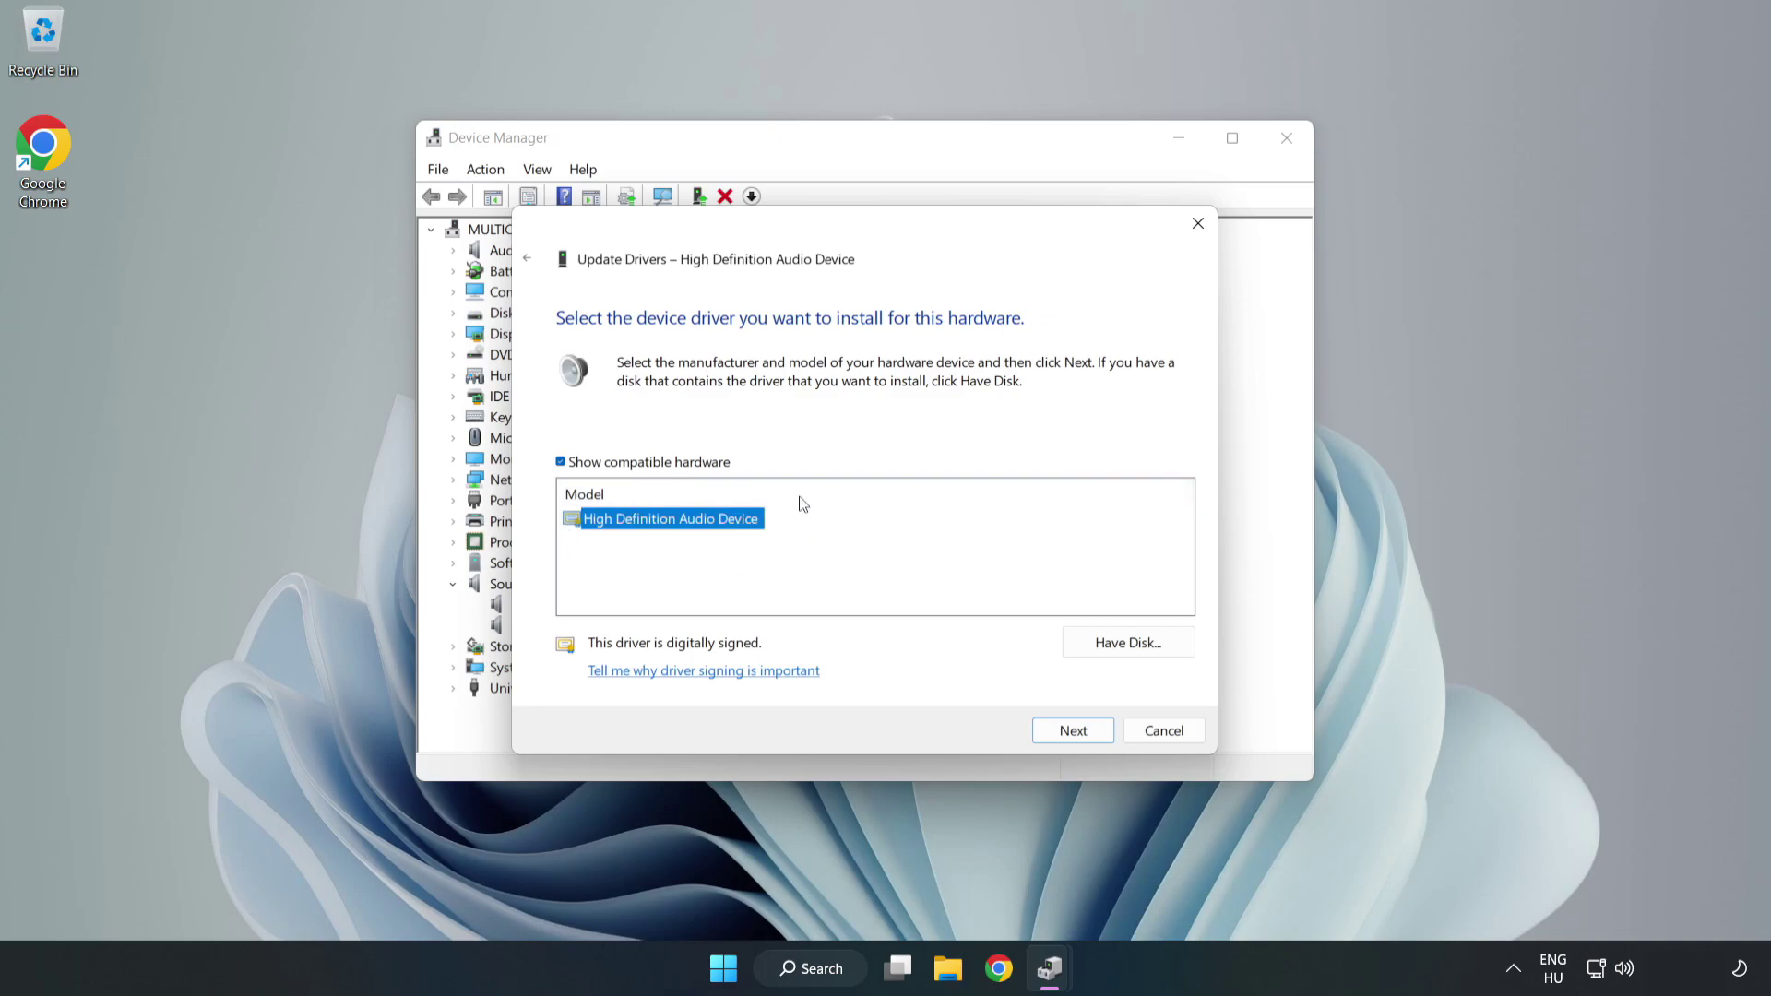
- Install the chosen driver despite the warning, confirm success, and close Device Manager
left_click(1074, 733)
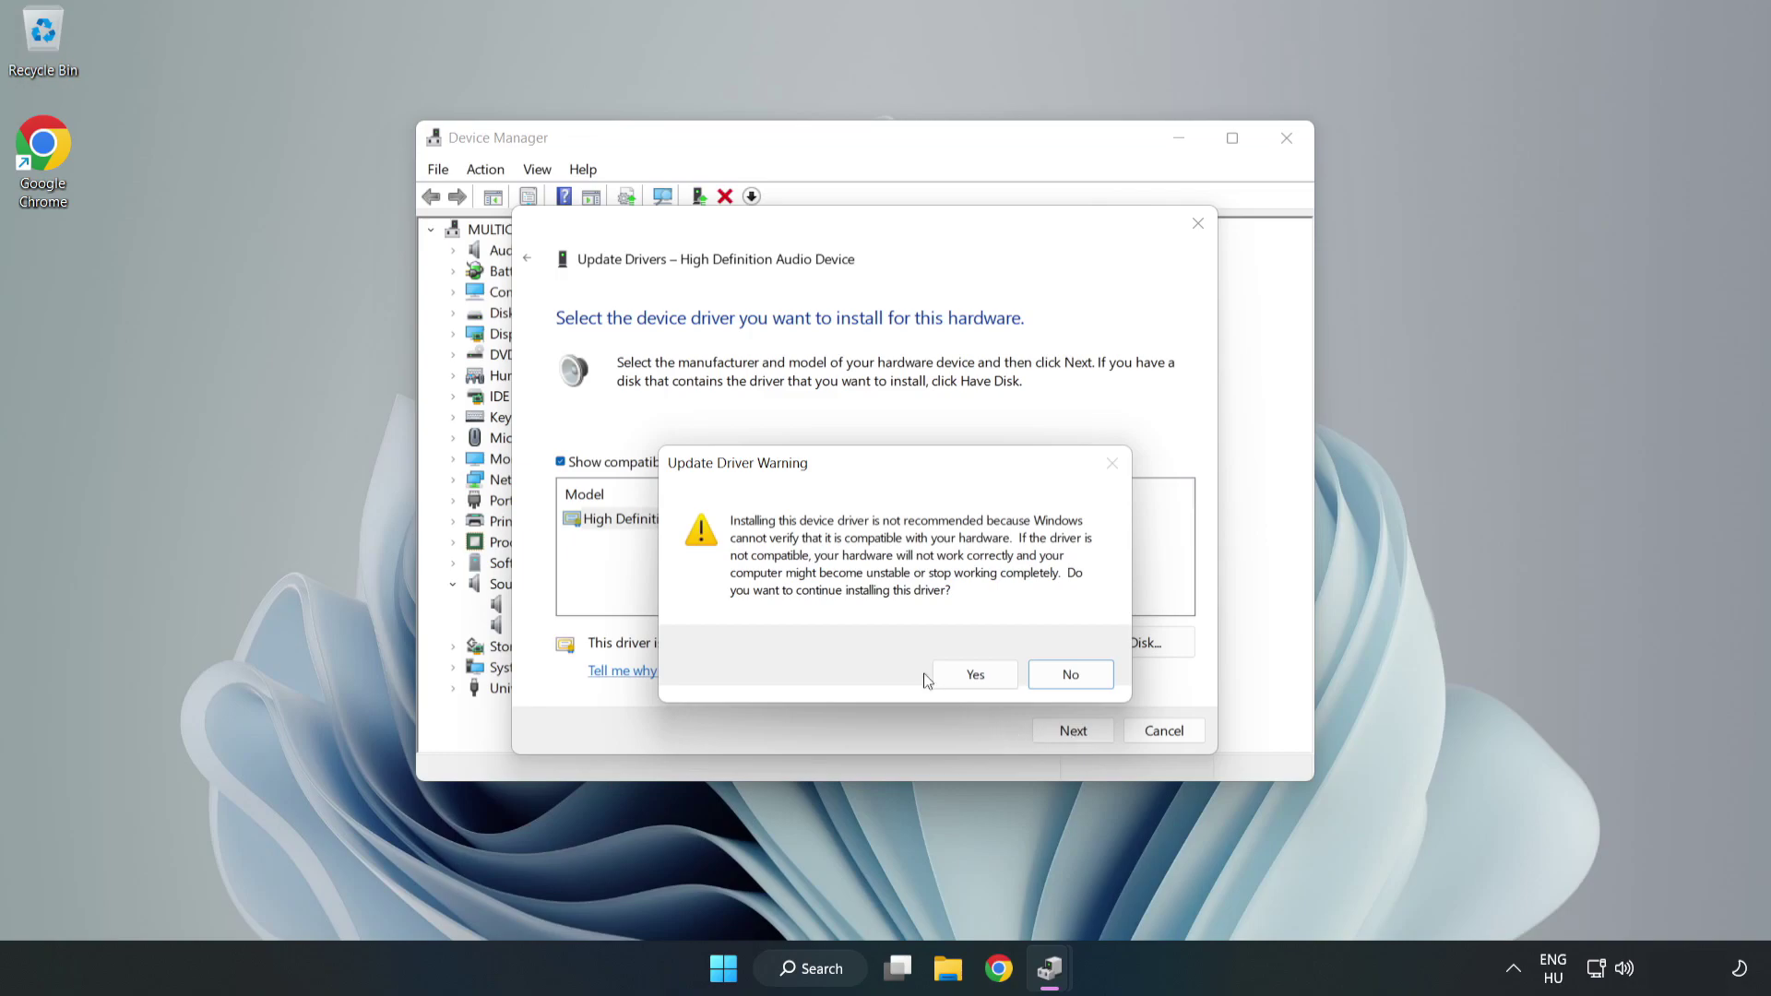
left_click(976, 676)
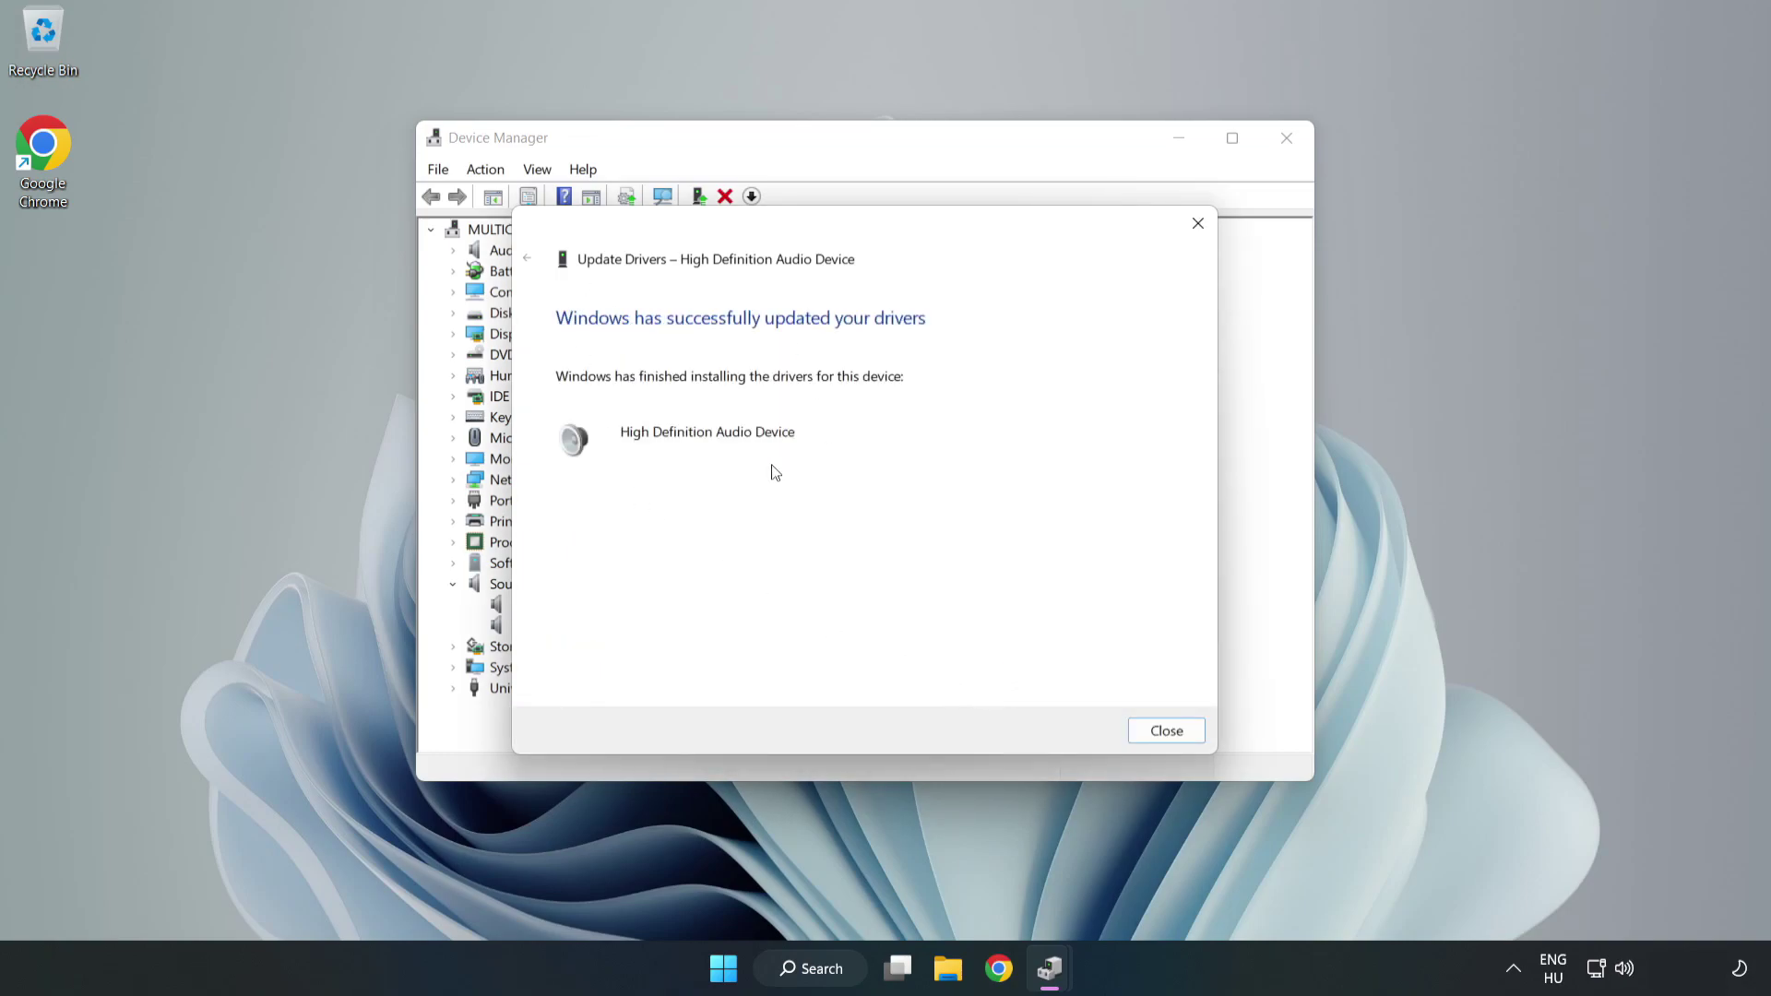
left_click(1166, 732)
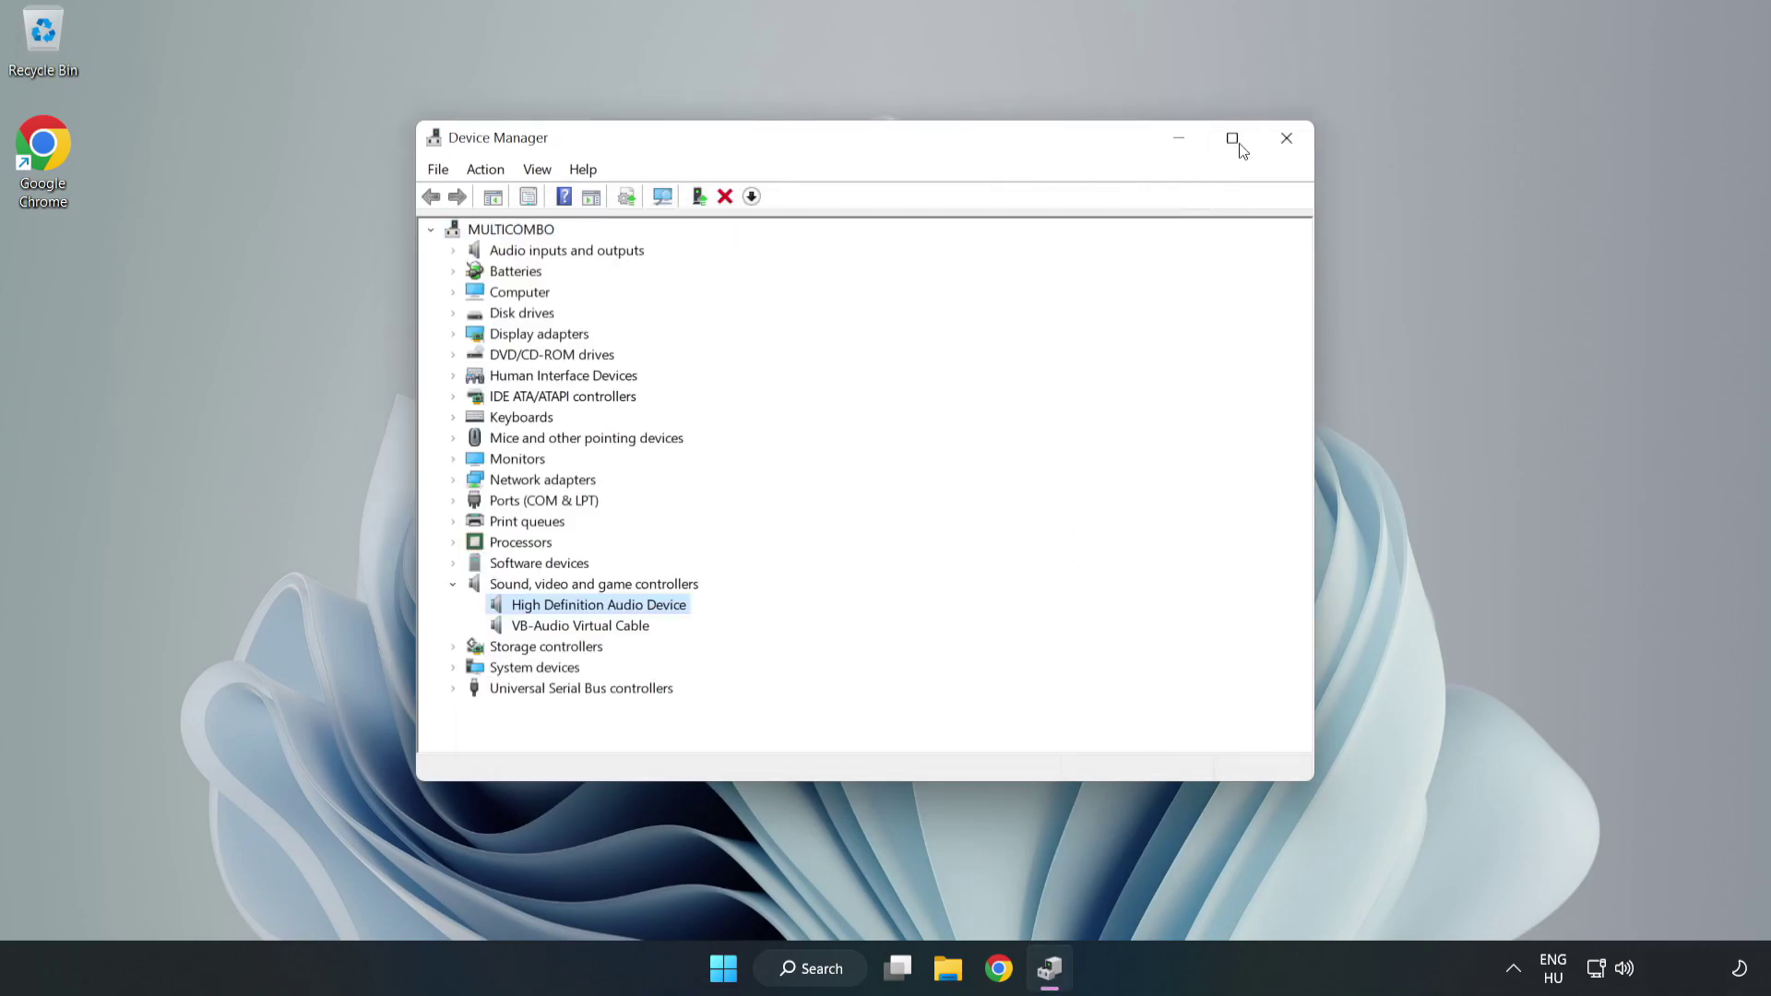
left_click(1283, 142)
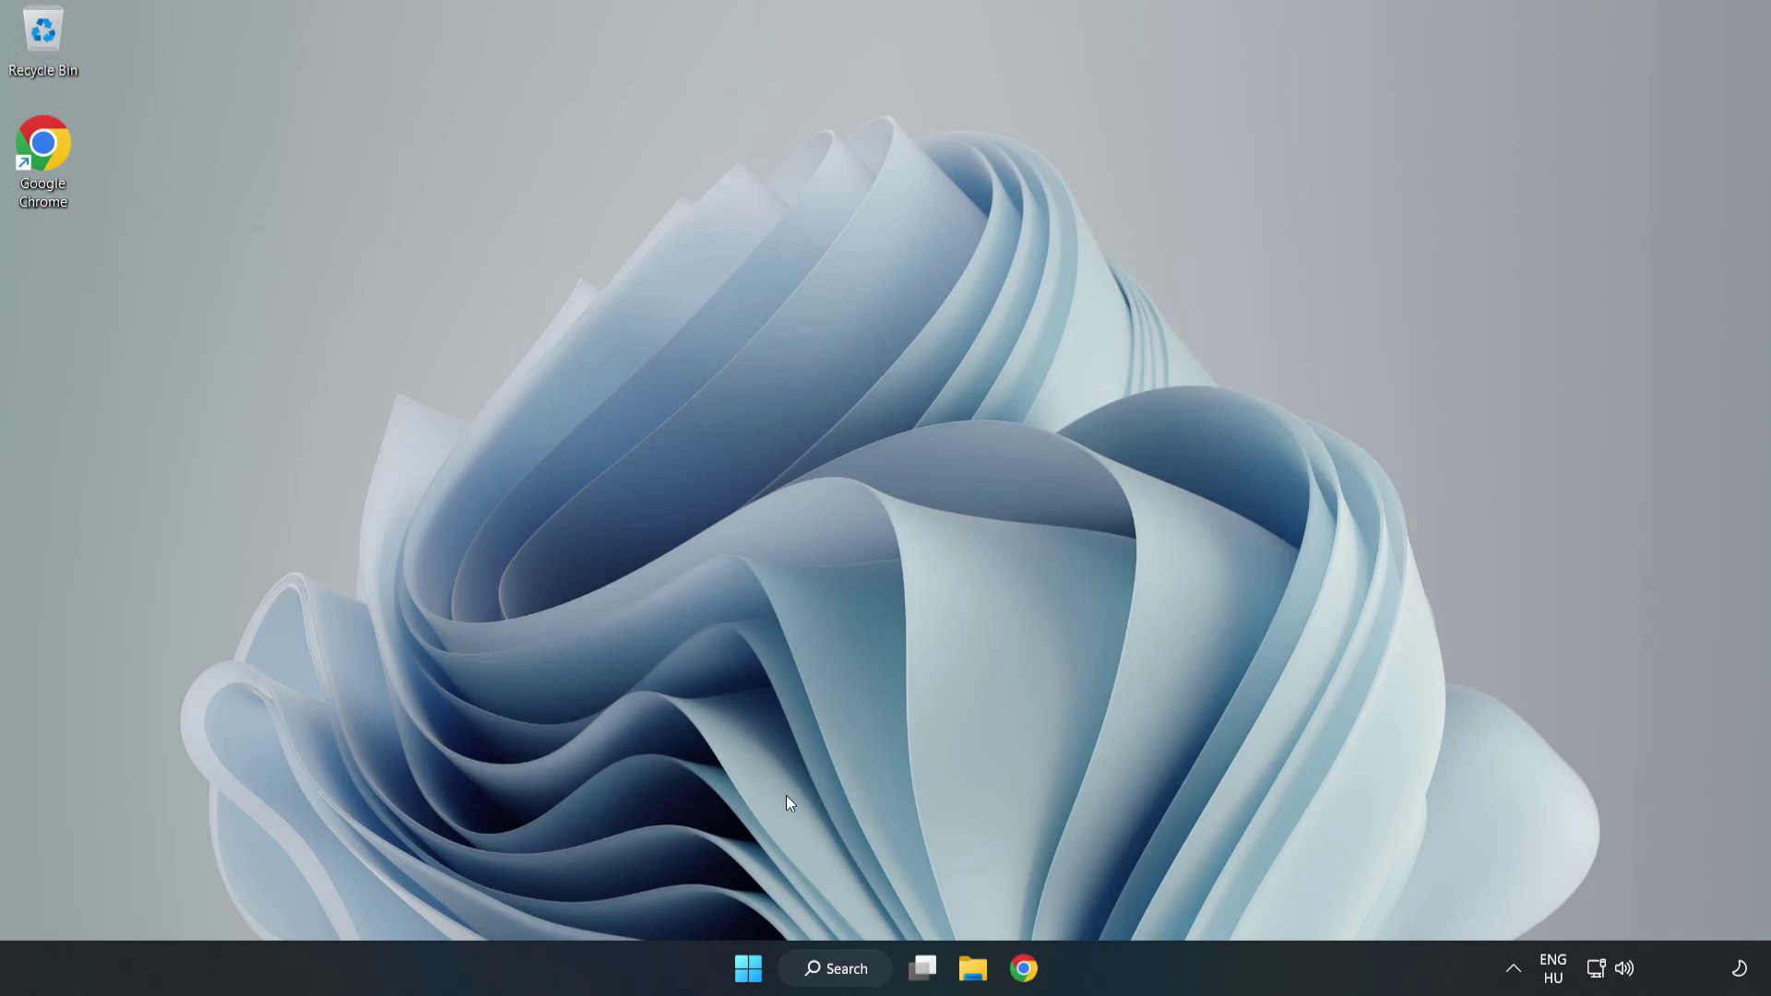
left_click(749, 966)
- Launch Troubleshoot sound problems from the volume icon's tray menu
right_click(1628, 971)
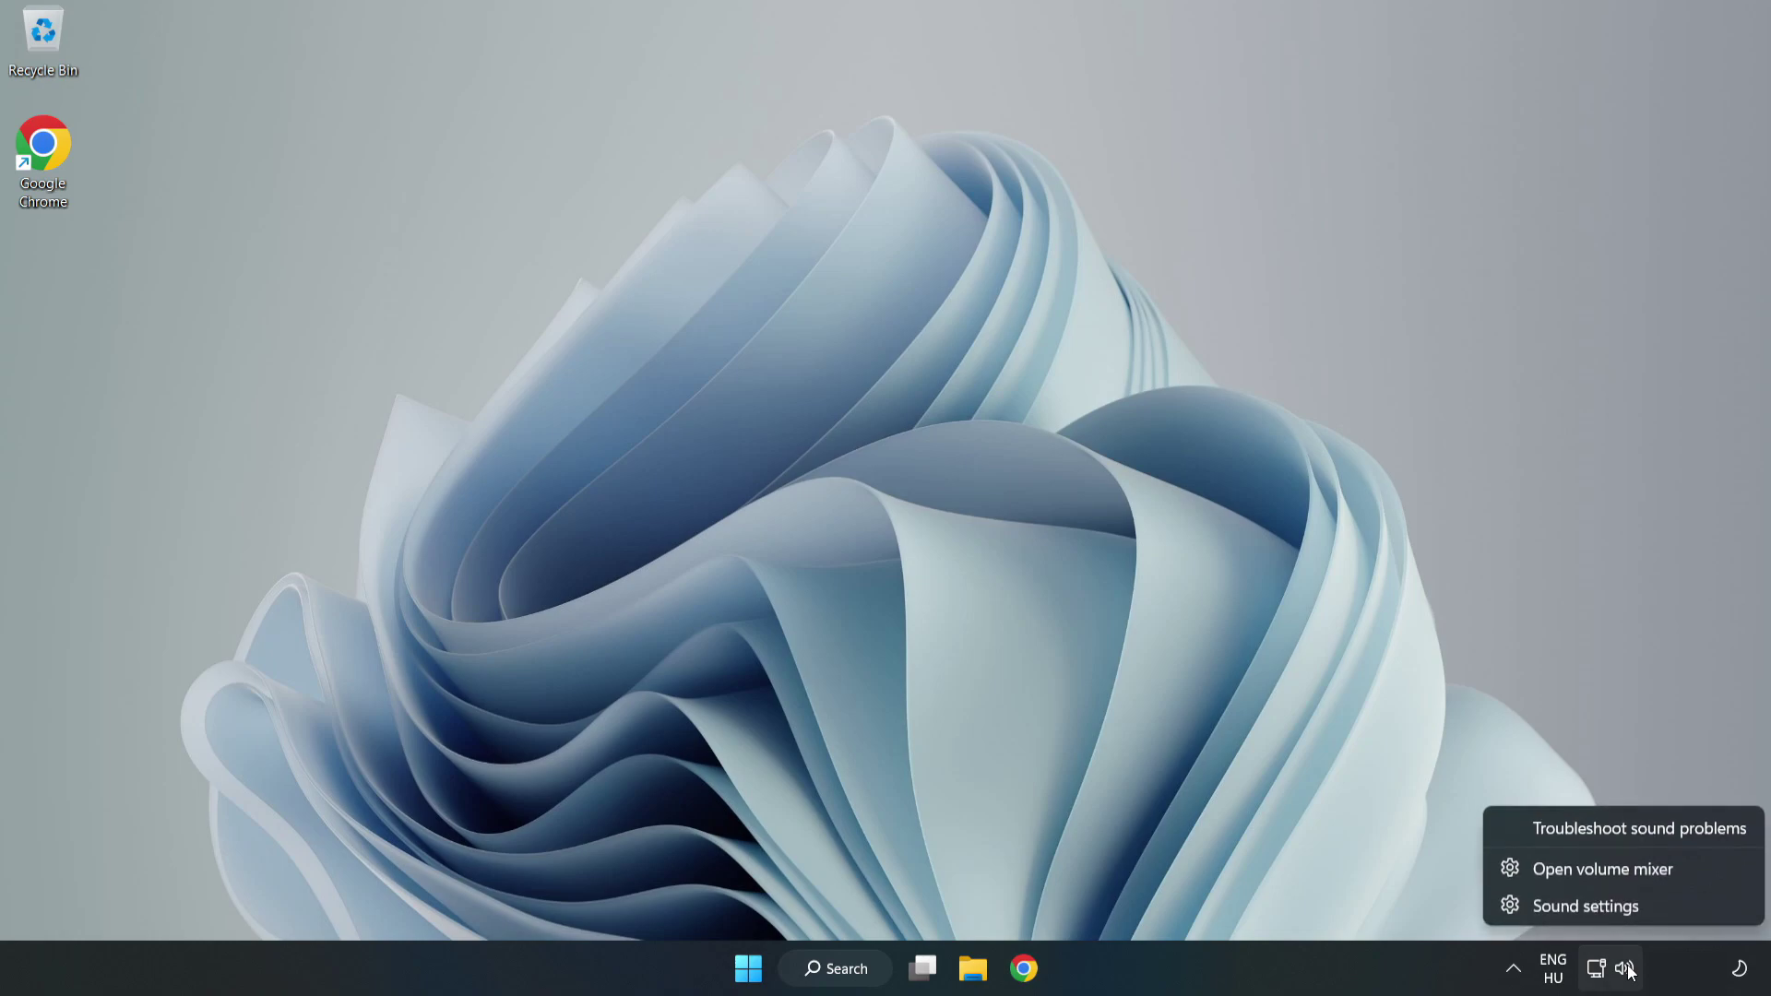
left_click(1598, 829)
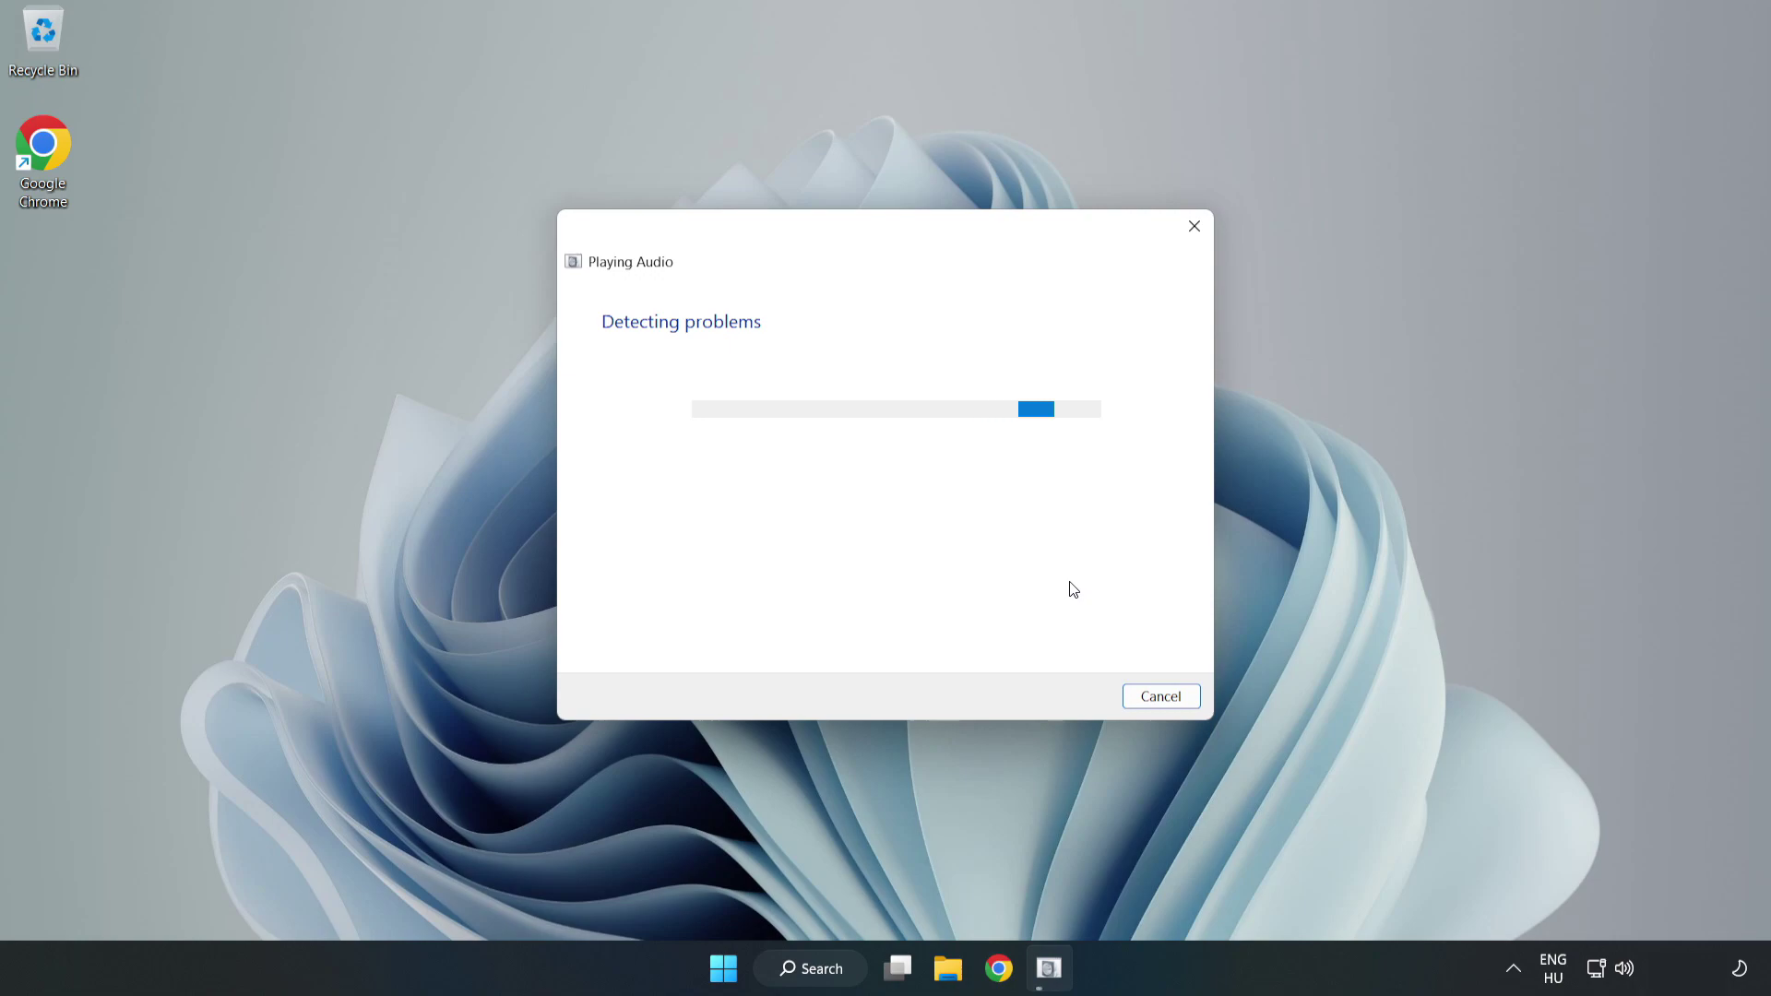